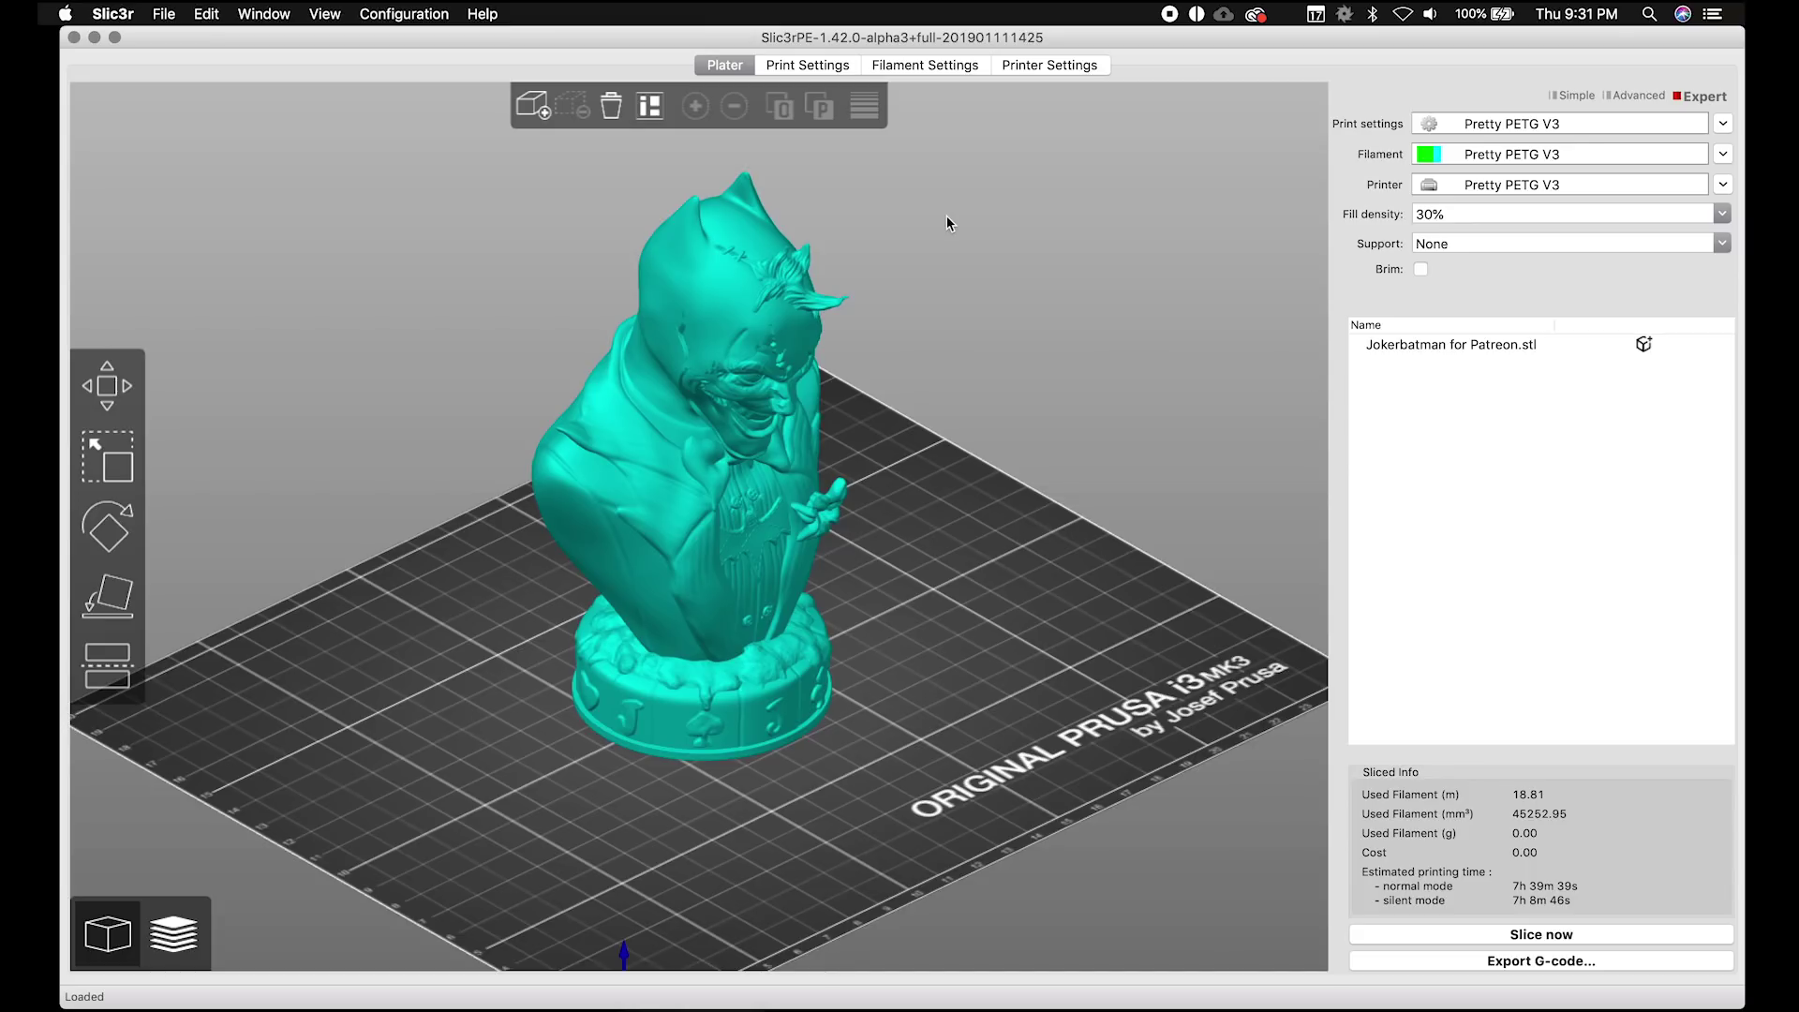
Step: Switch to the Slic3r PE 1.41.2 window and orbit to a frontal view of the bust on the MK3 bed
mouse_move(916, 510)
mouse_down()
mouse_move(903, 466)
mouse_move(925, 496)
mouse_move(908, 511)
mouse_up()
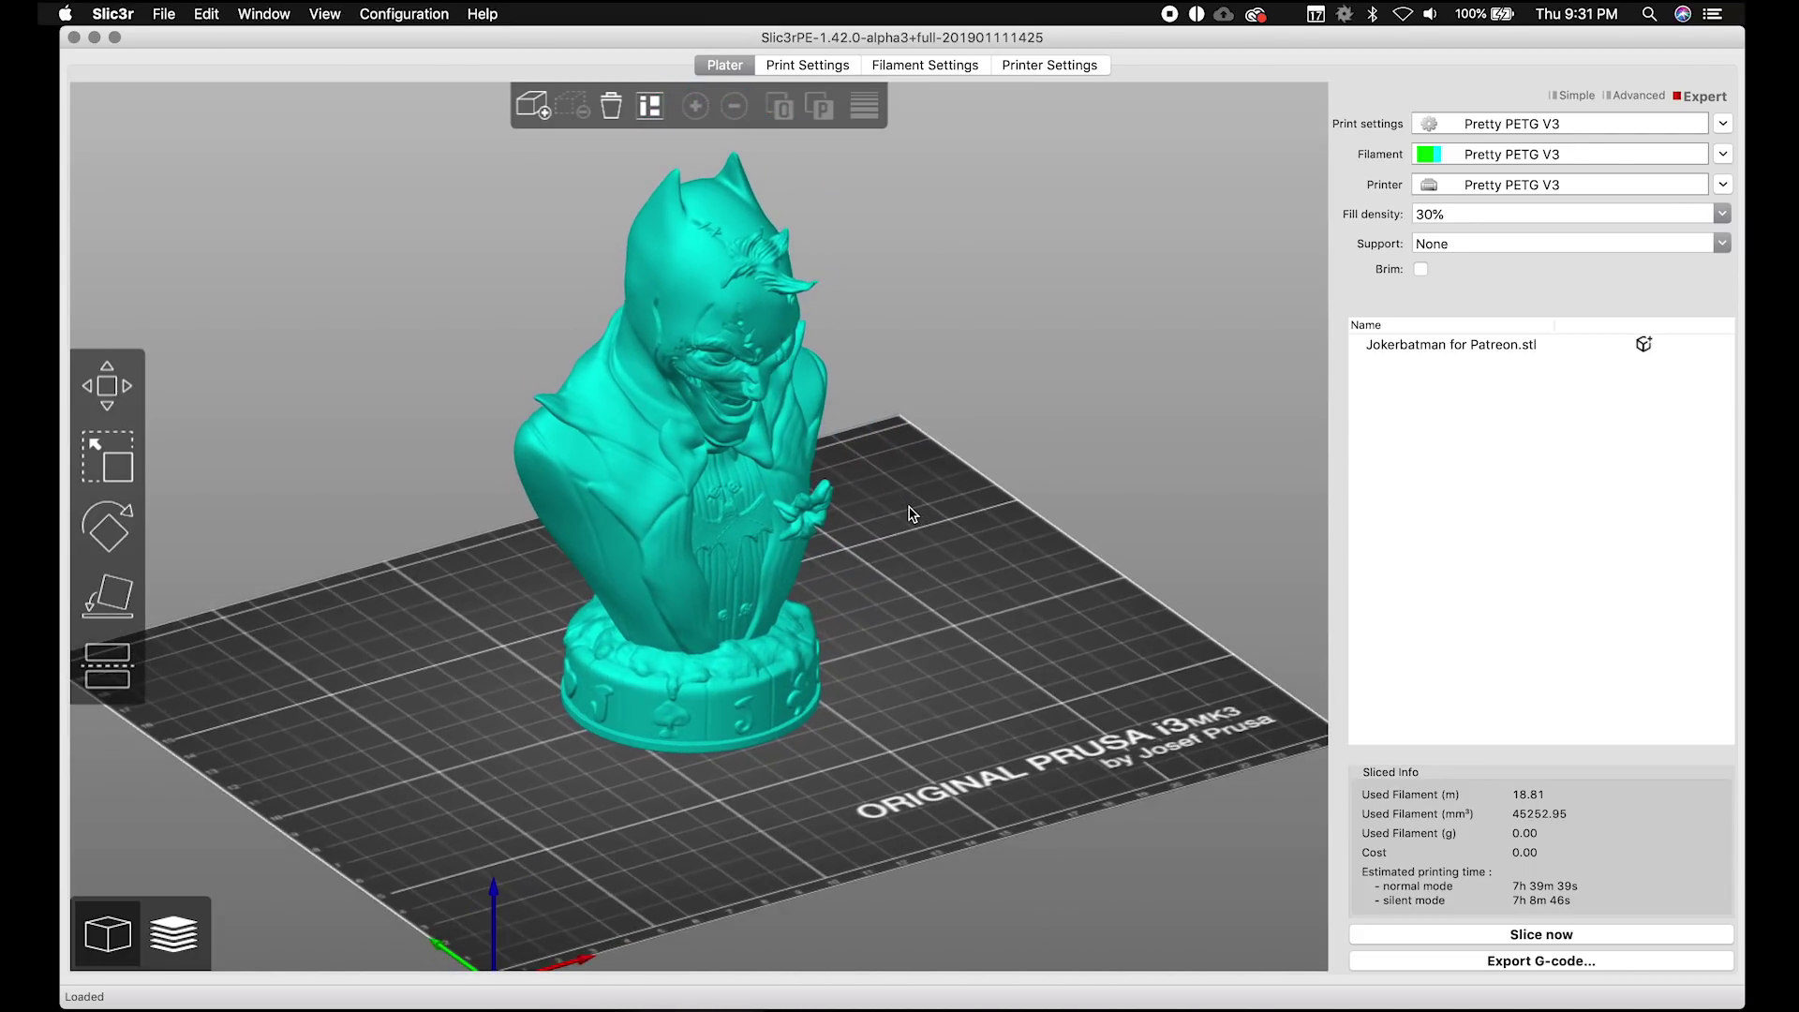
key(ctrl+Left)
mouse_move(1002, 648)
mouse_down()
mouse_move(1024, 671)
mouse_move(964, 635)
mouse_move(968, 610)
mouse_move(1012, 634)
mouse_move(1021, 677)
mouse_move(921, 653)
mouse_move(1024, 643)
mouse_move(987, 655)
mouse_move(1000, 638)
mouse_move(1011, 683)
mouse_move(992, 634)
mouse_move(999, 656)
mouse_up()
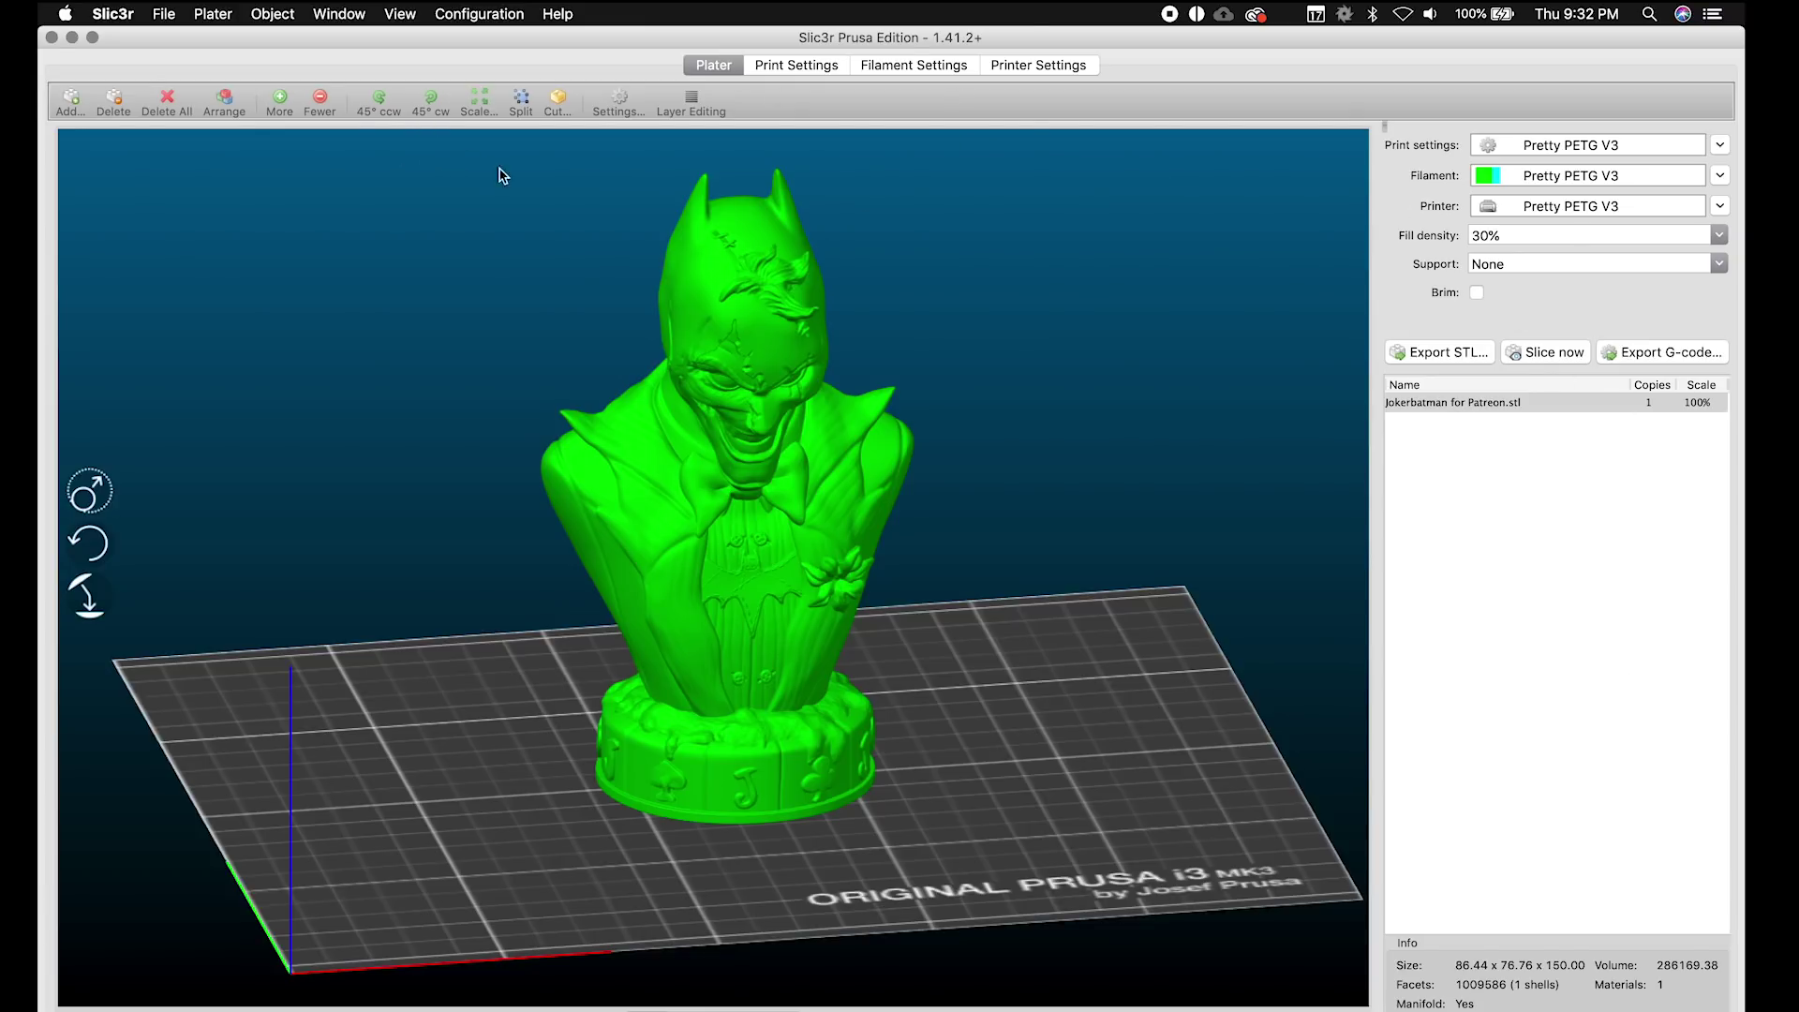
Step: Switch Spaces back to the Slic3r PE 1.42.0-alpha3 window showing the sliced bust
key(ctrl+Right)
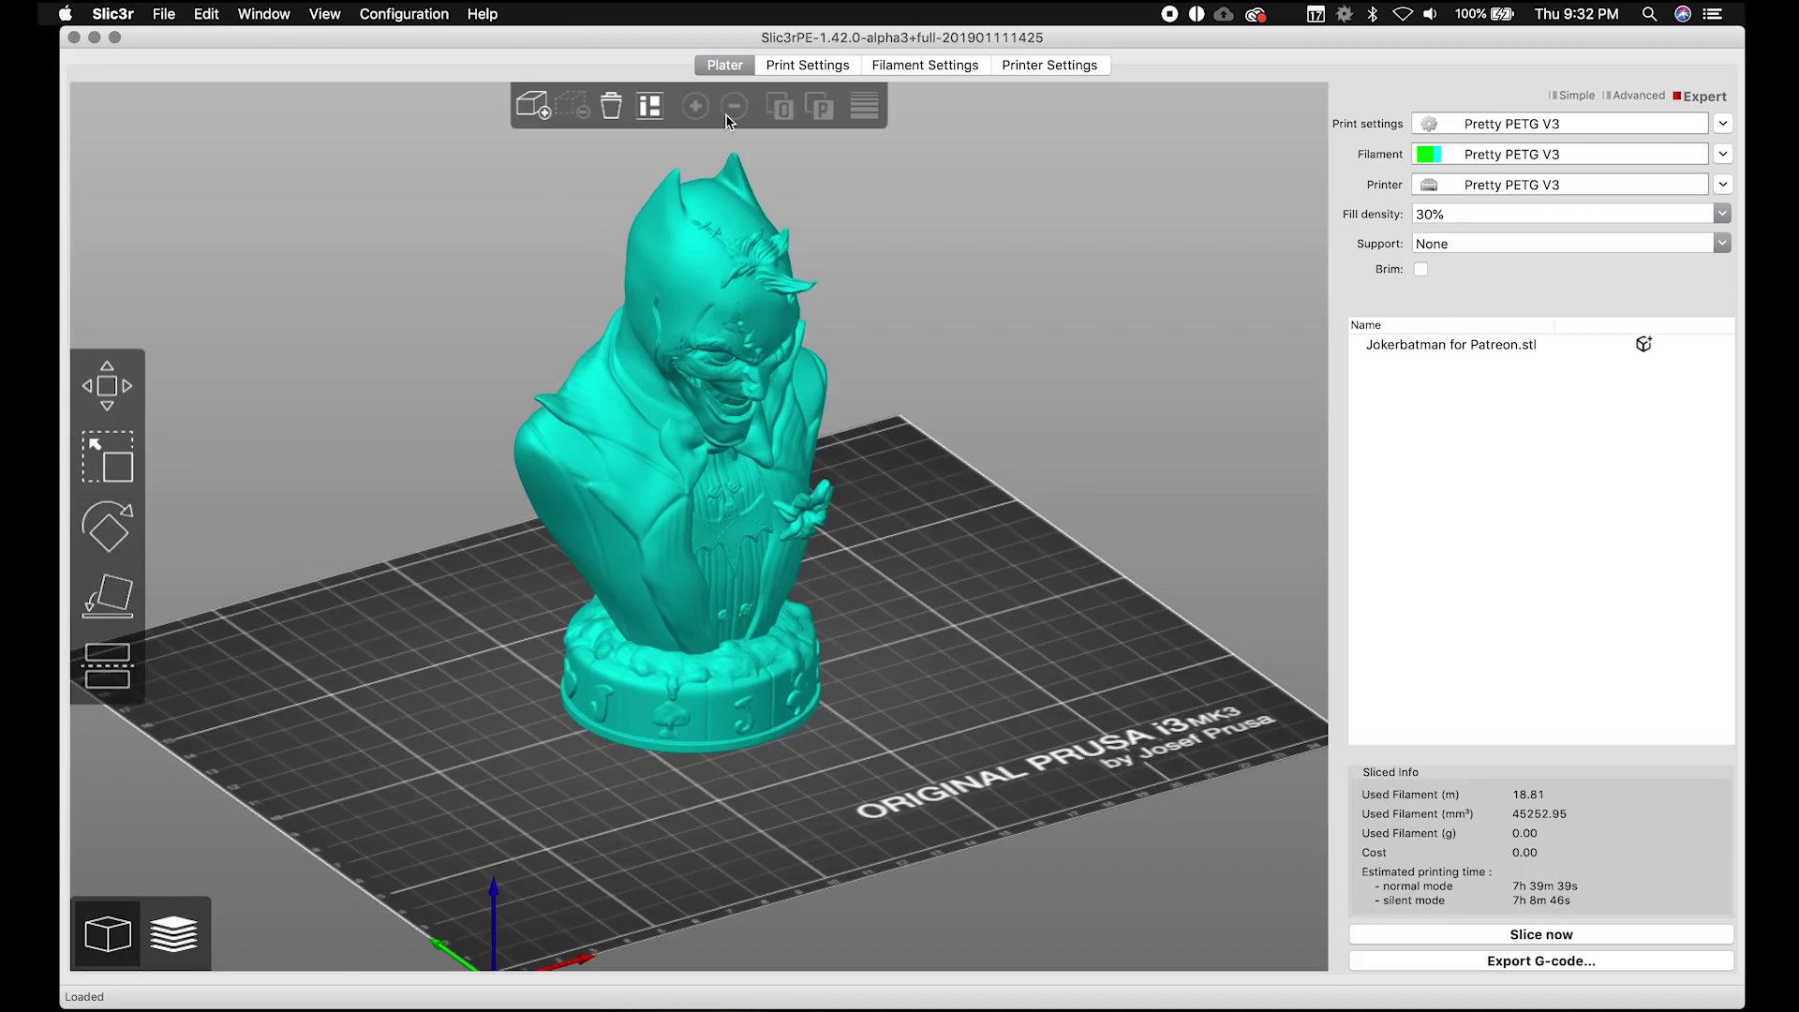
click(558, 900)
key(1)
key(0)
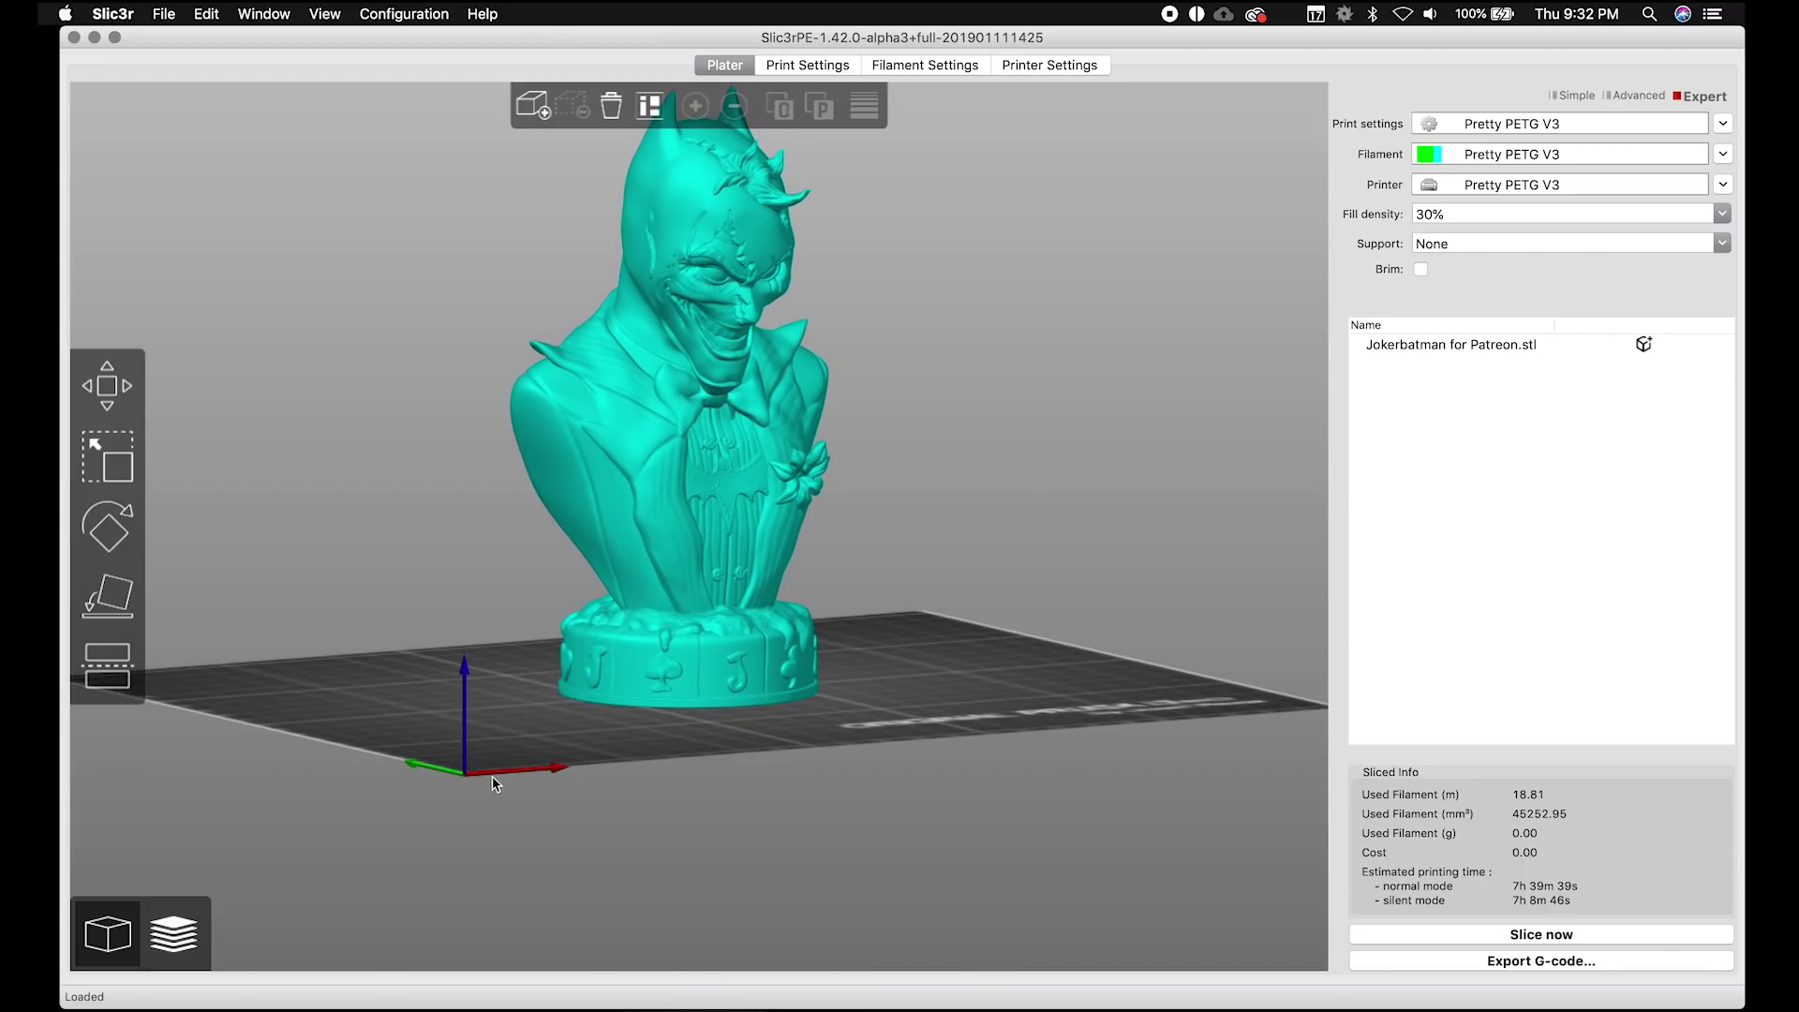
drag(710, 749, 655, 787)
click(540, 846)
drag(541, 845, 608, 701)
scroll(553, 824, up, 5)
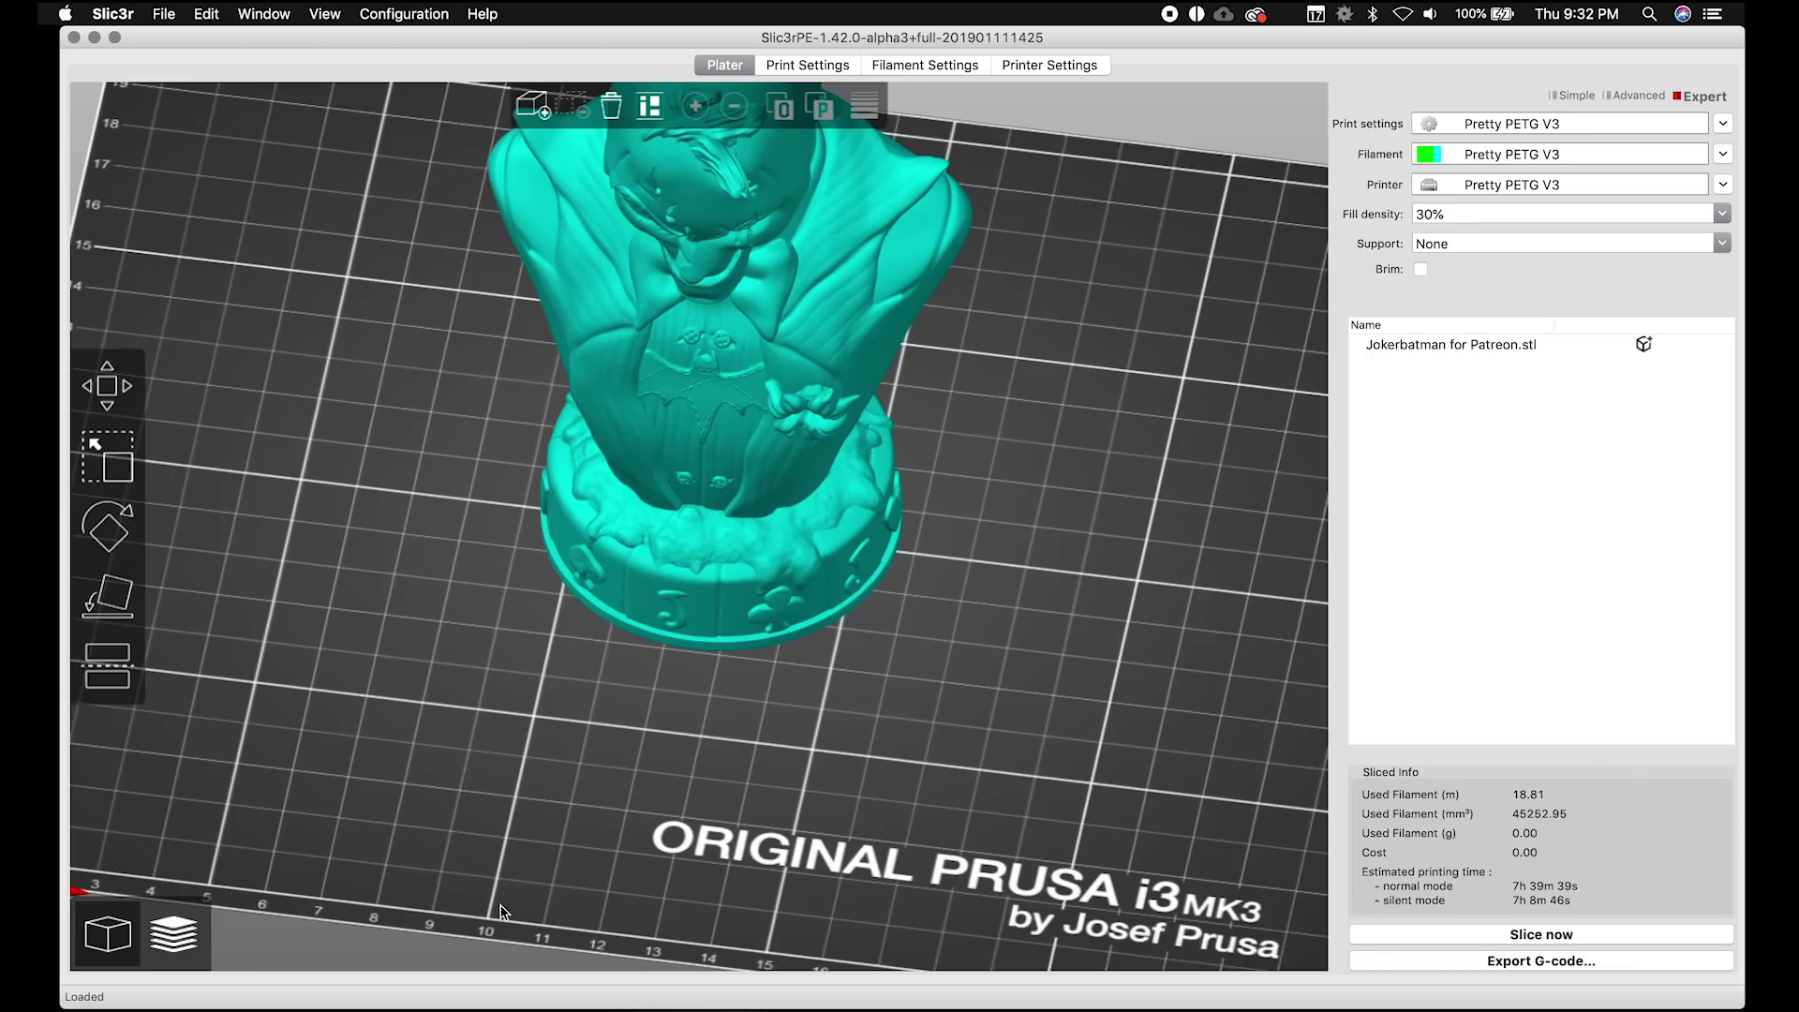
scroll(675, 937, down, 5)
drag(605, 720, 648, 726)
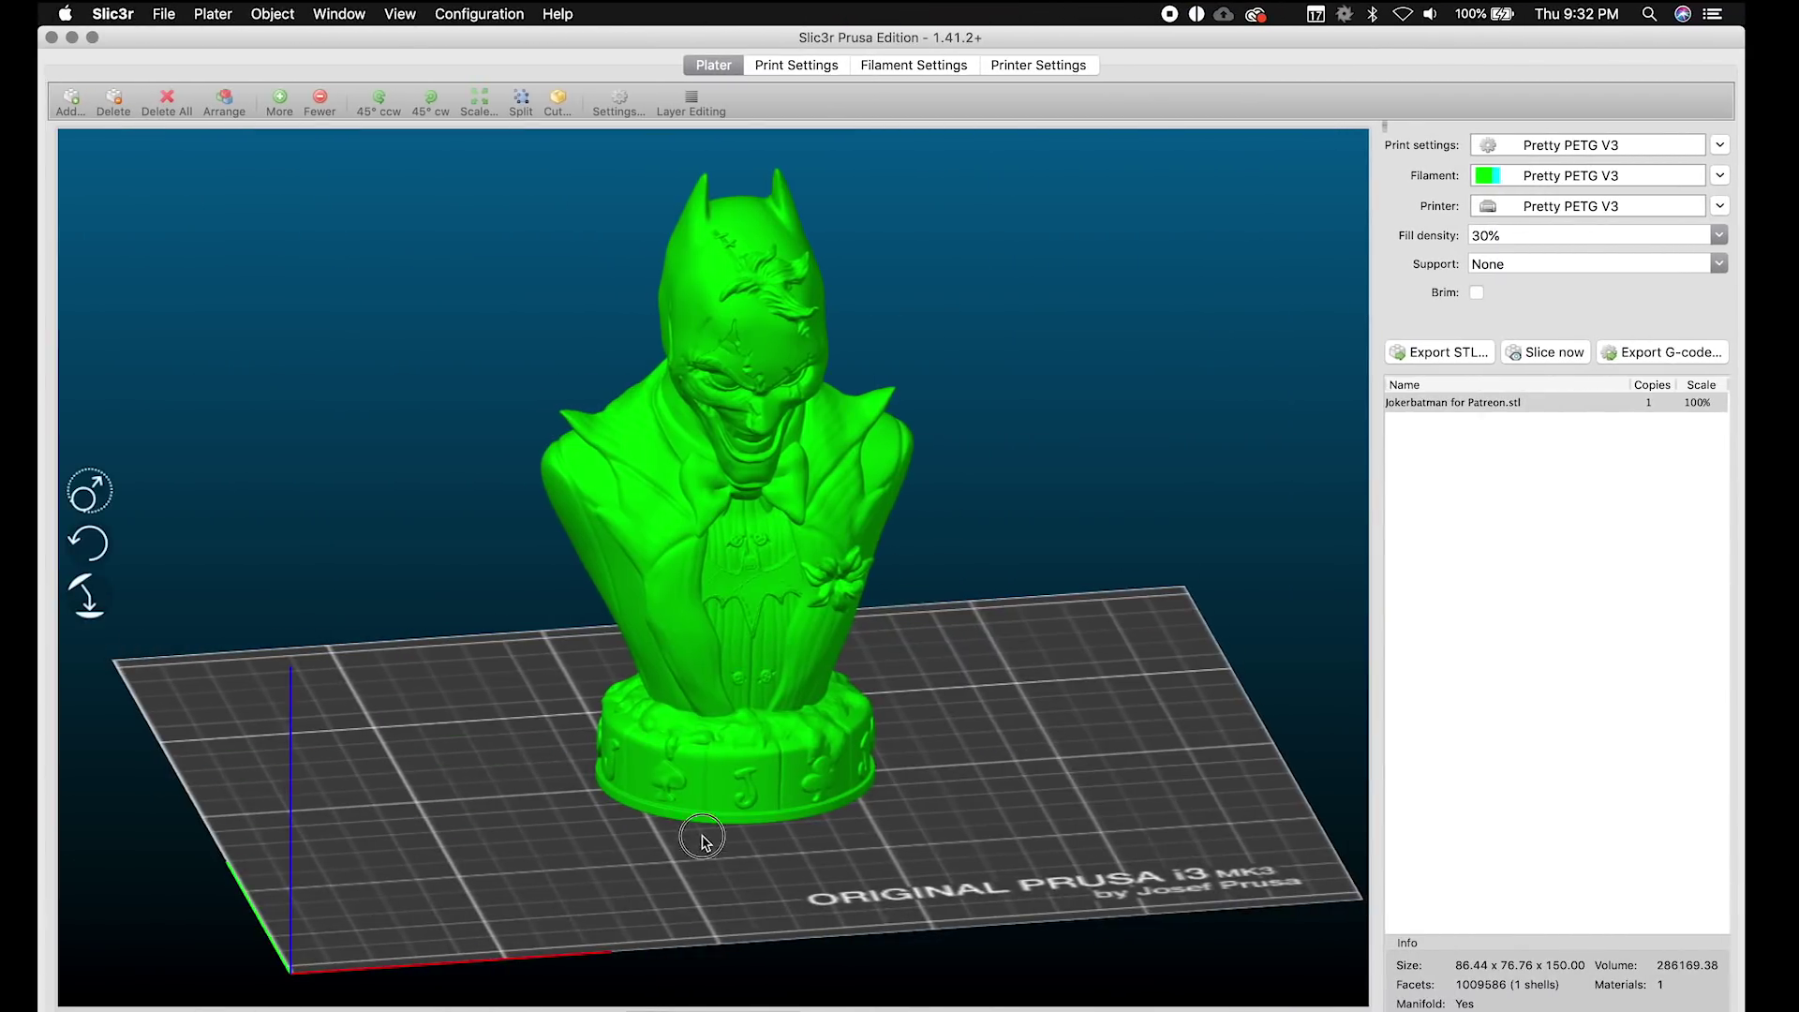
drag(703, 844, 666, 883)
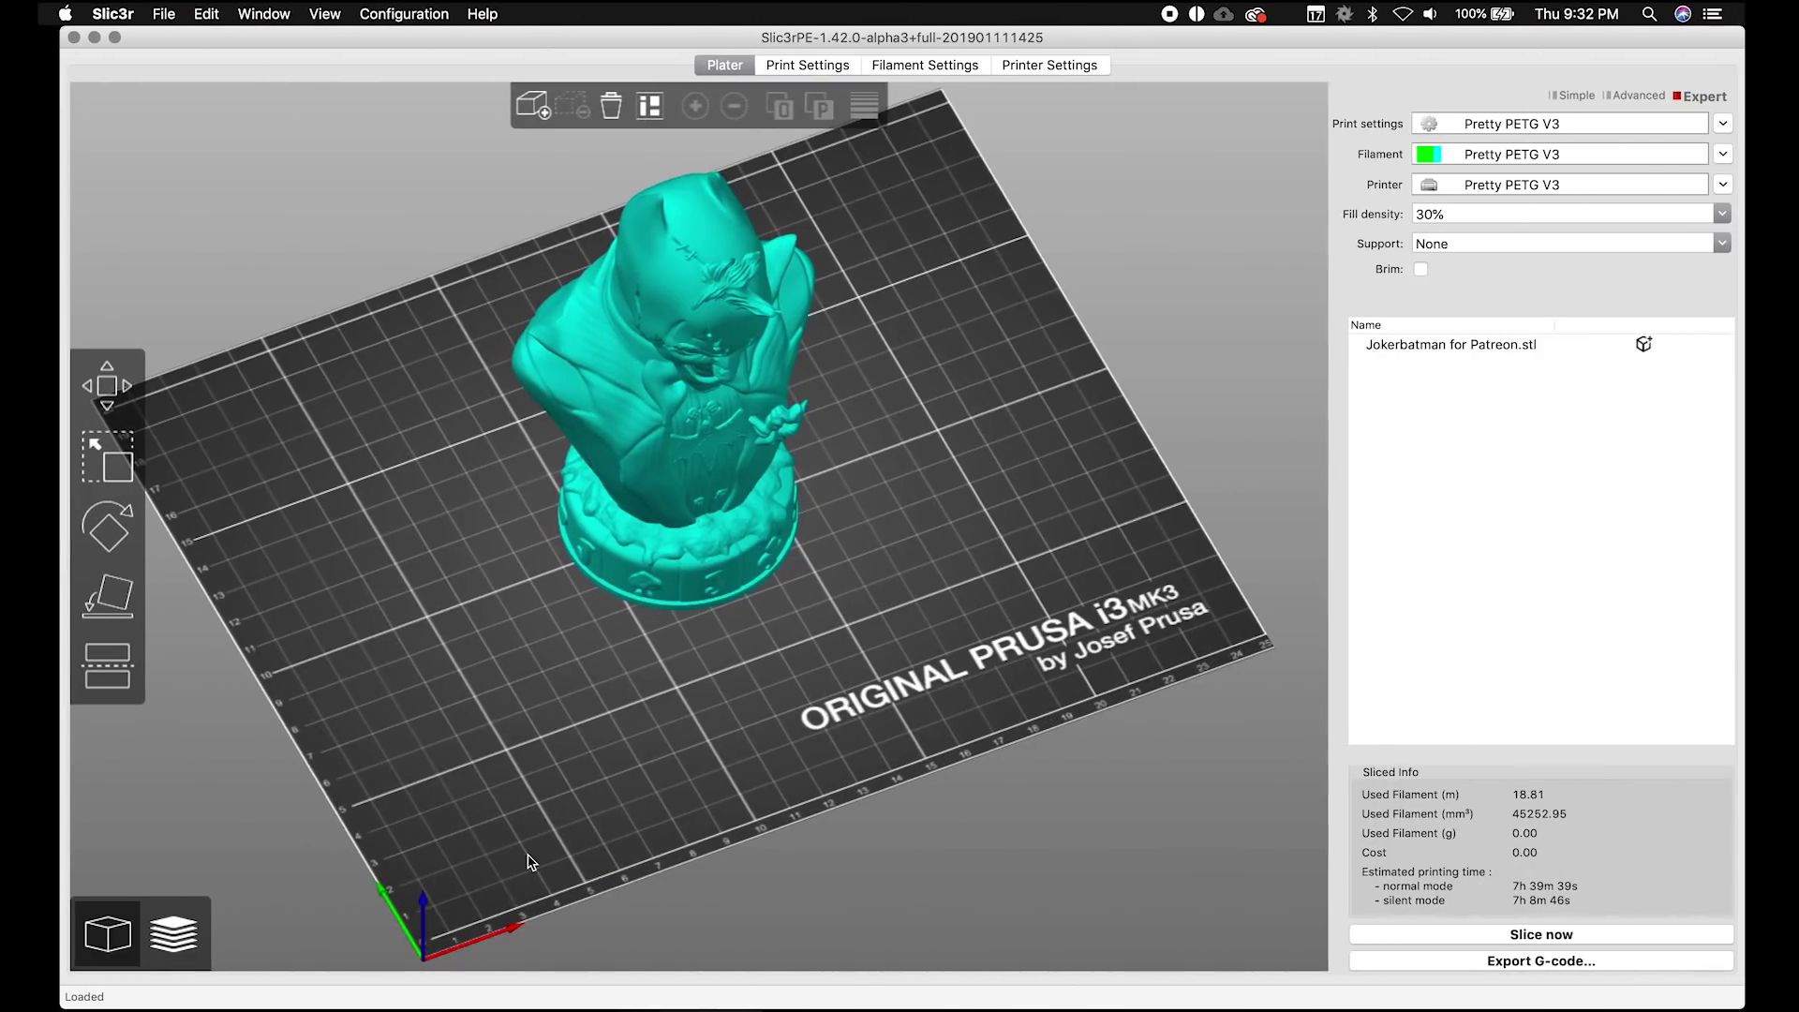
drag(534, 855, 527, 849)
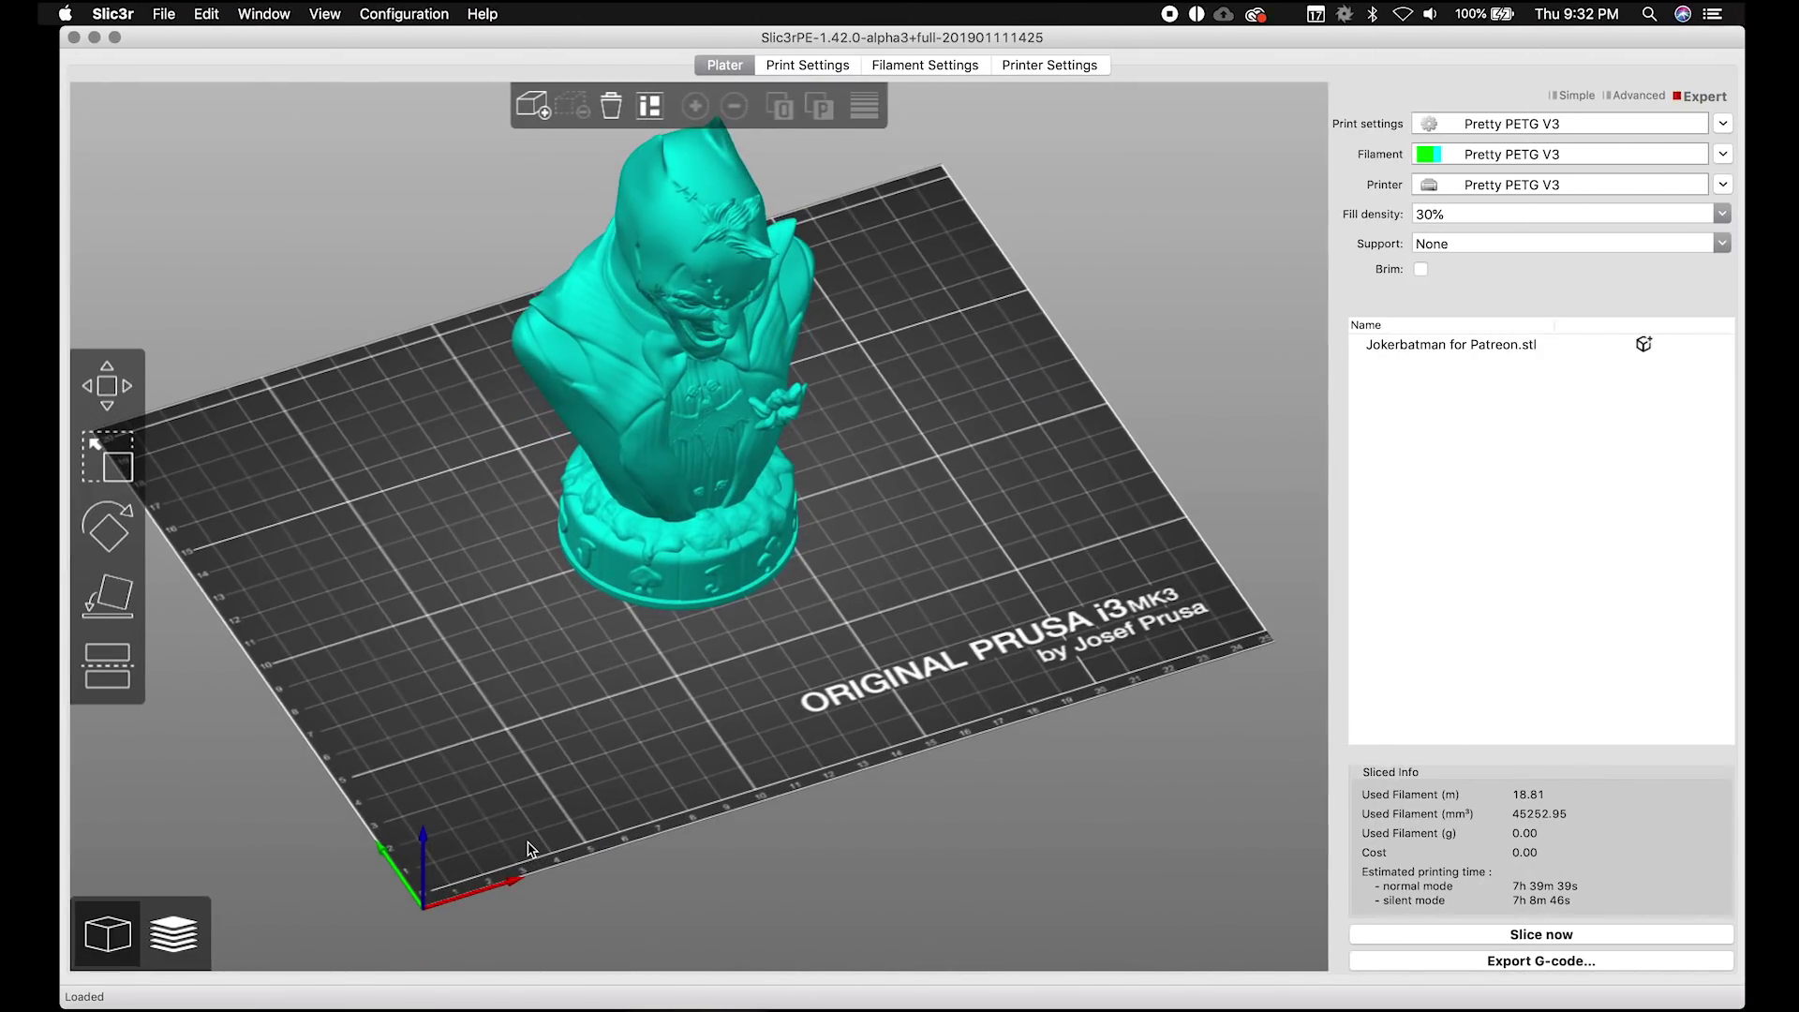
drag(734, 683, 797, 704)
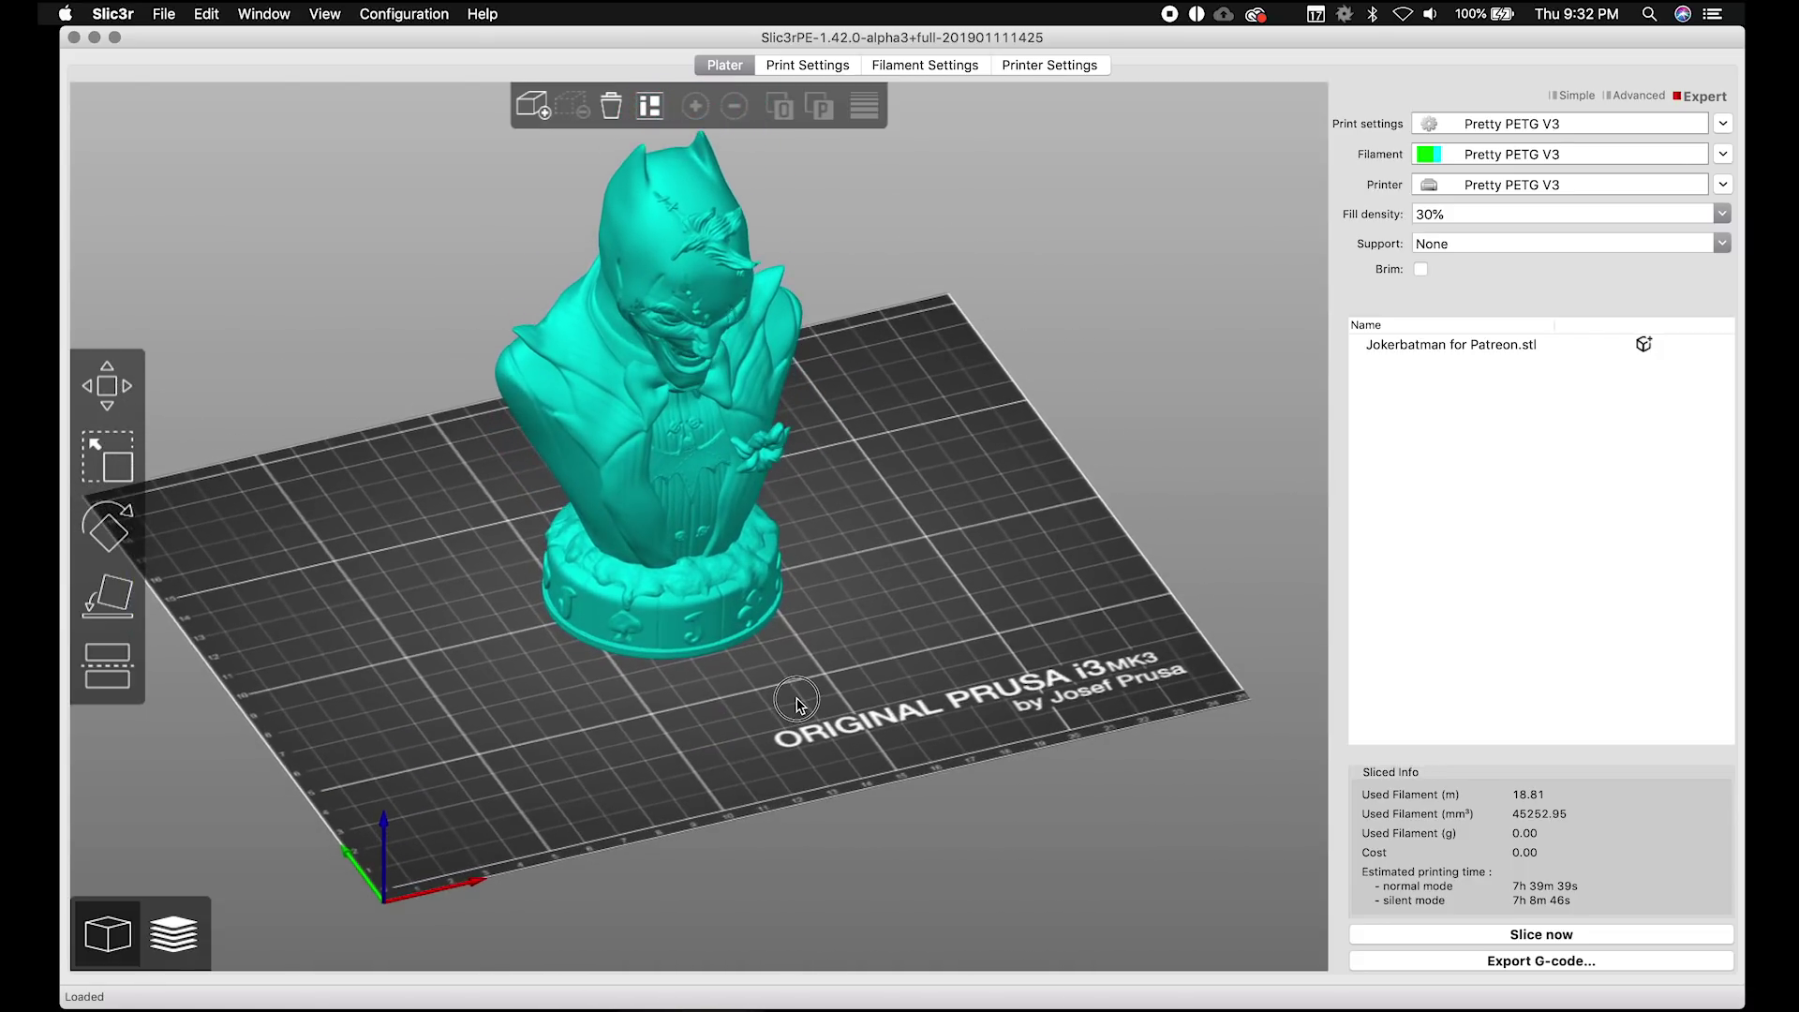
click(693, 473)
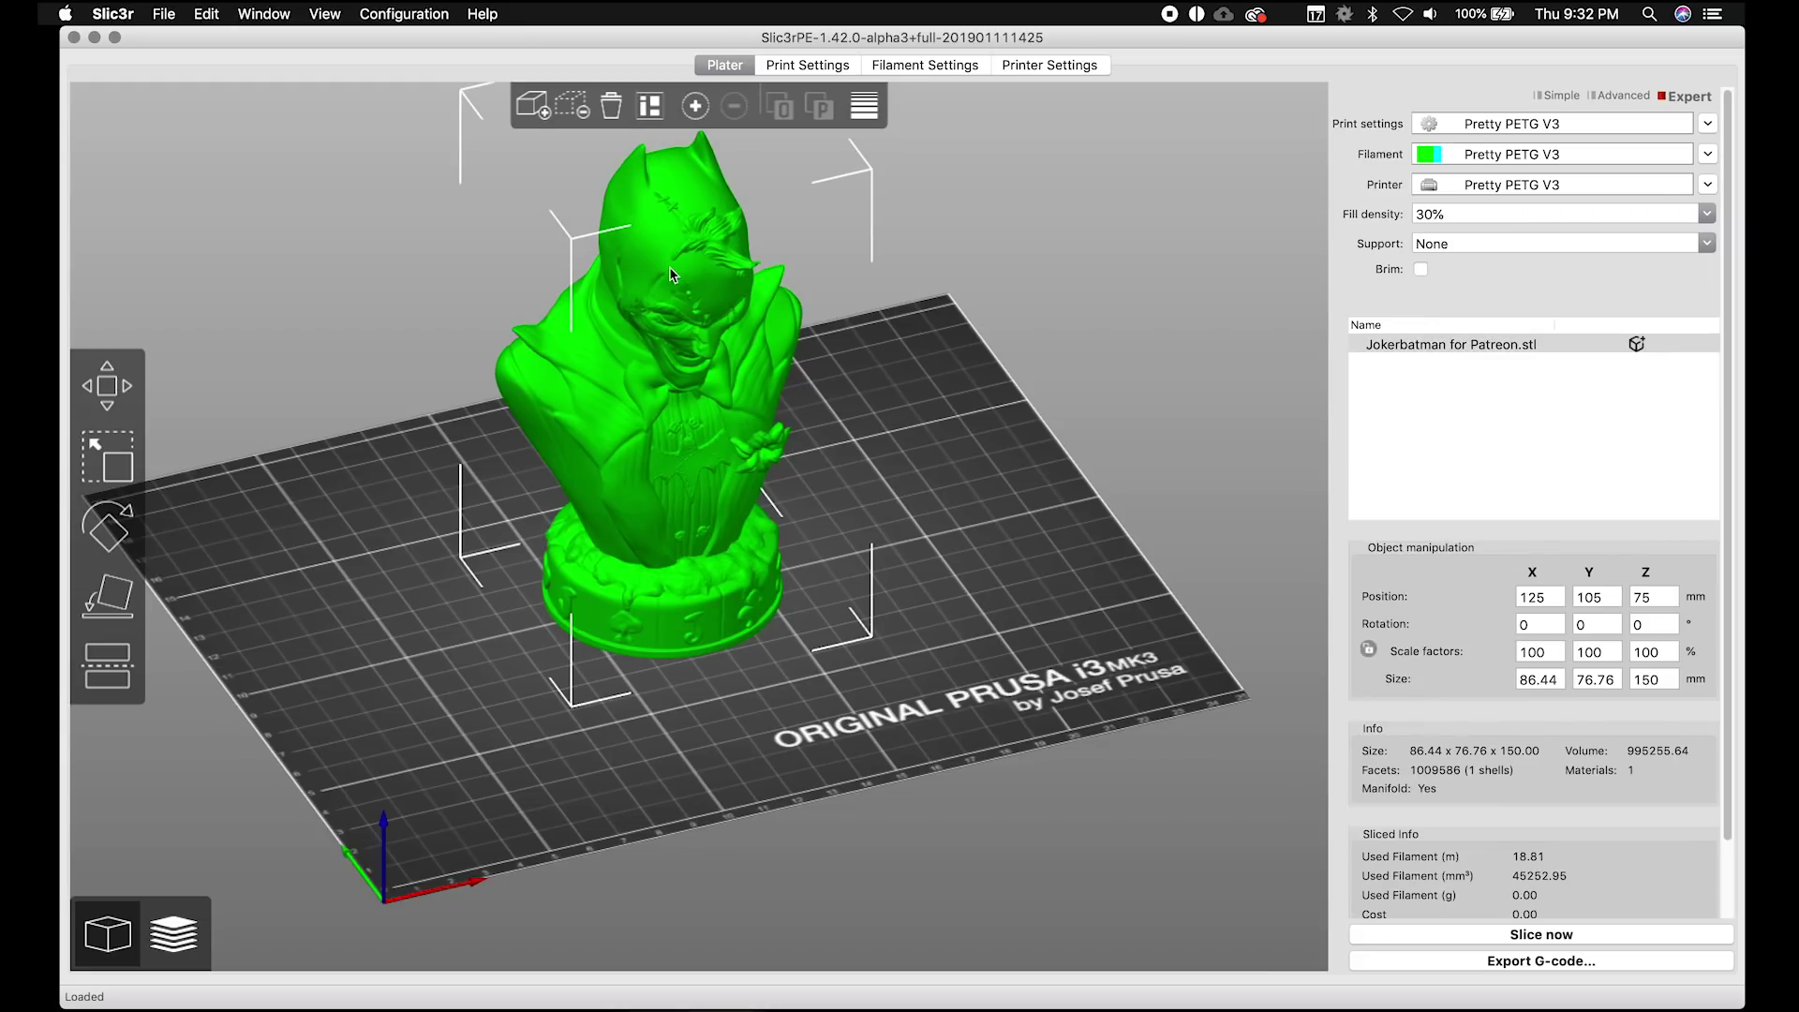
drag(1027, 522, 986, 515)
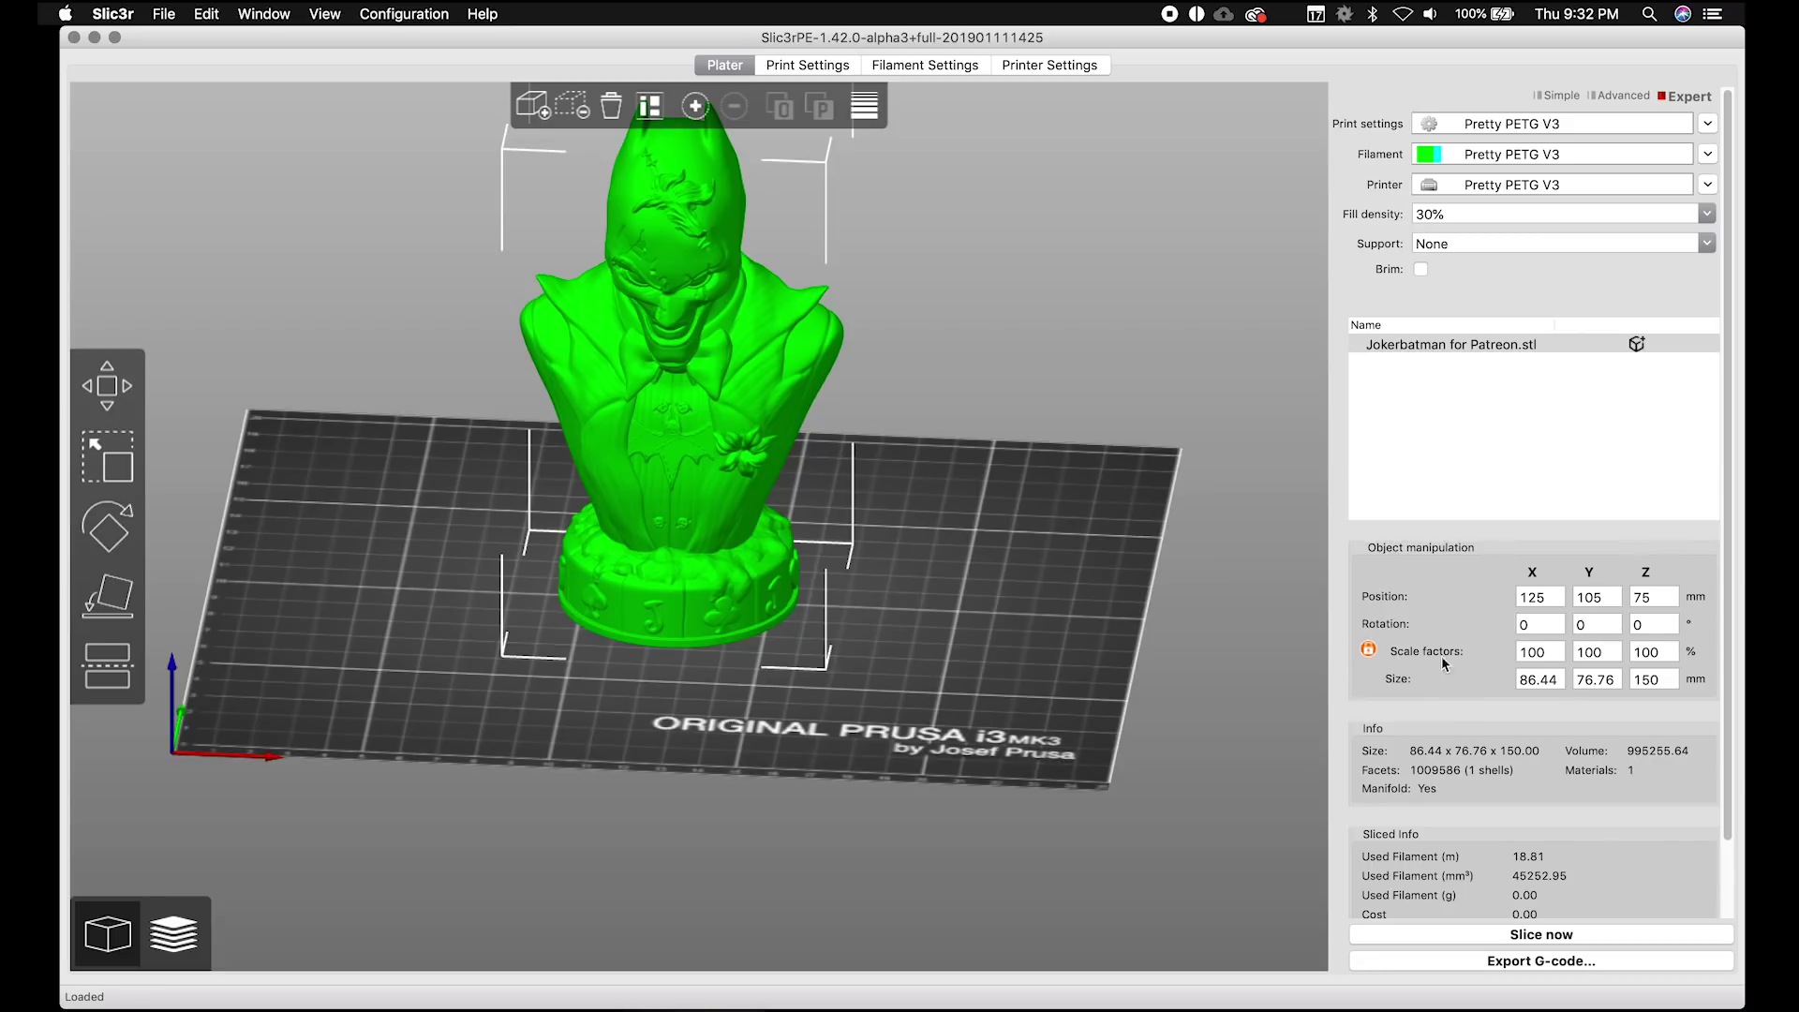
click(1369, 650)
click(1666, 655)
text(120)
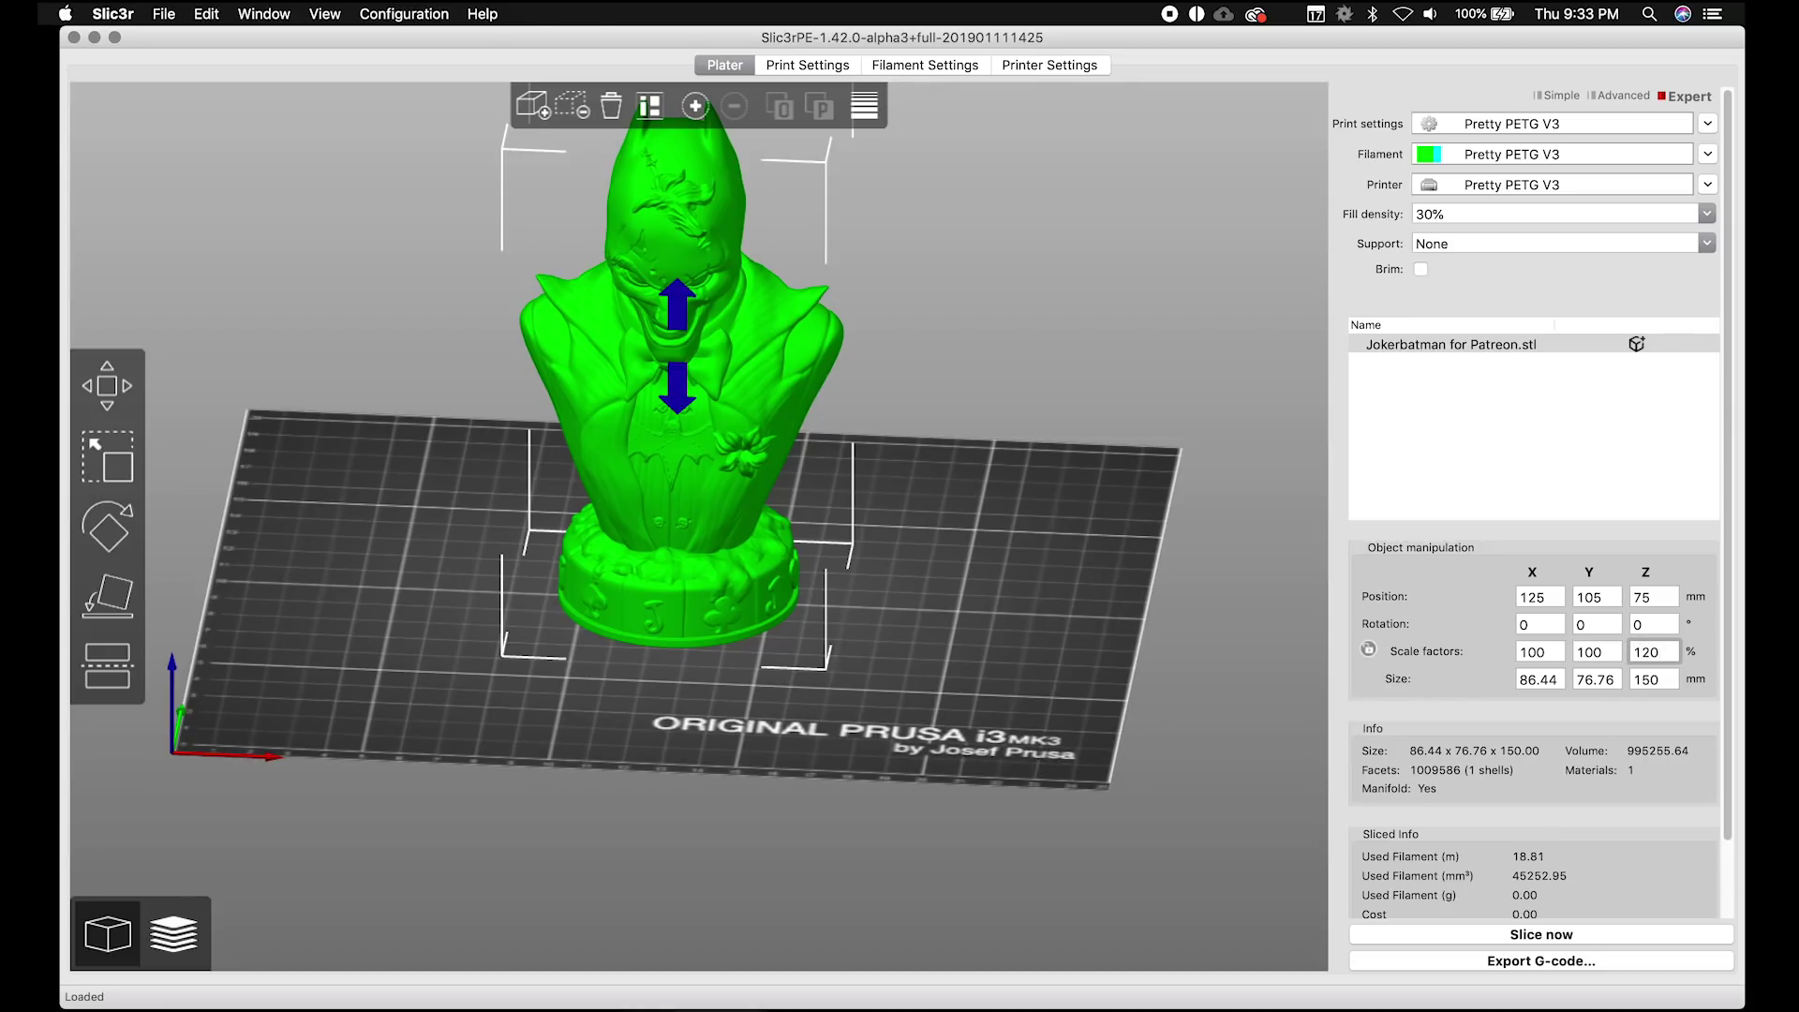
click(683, 301)
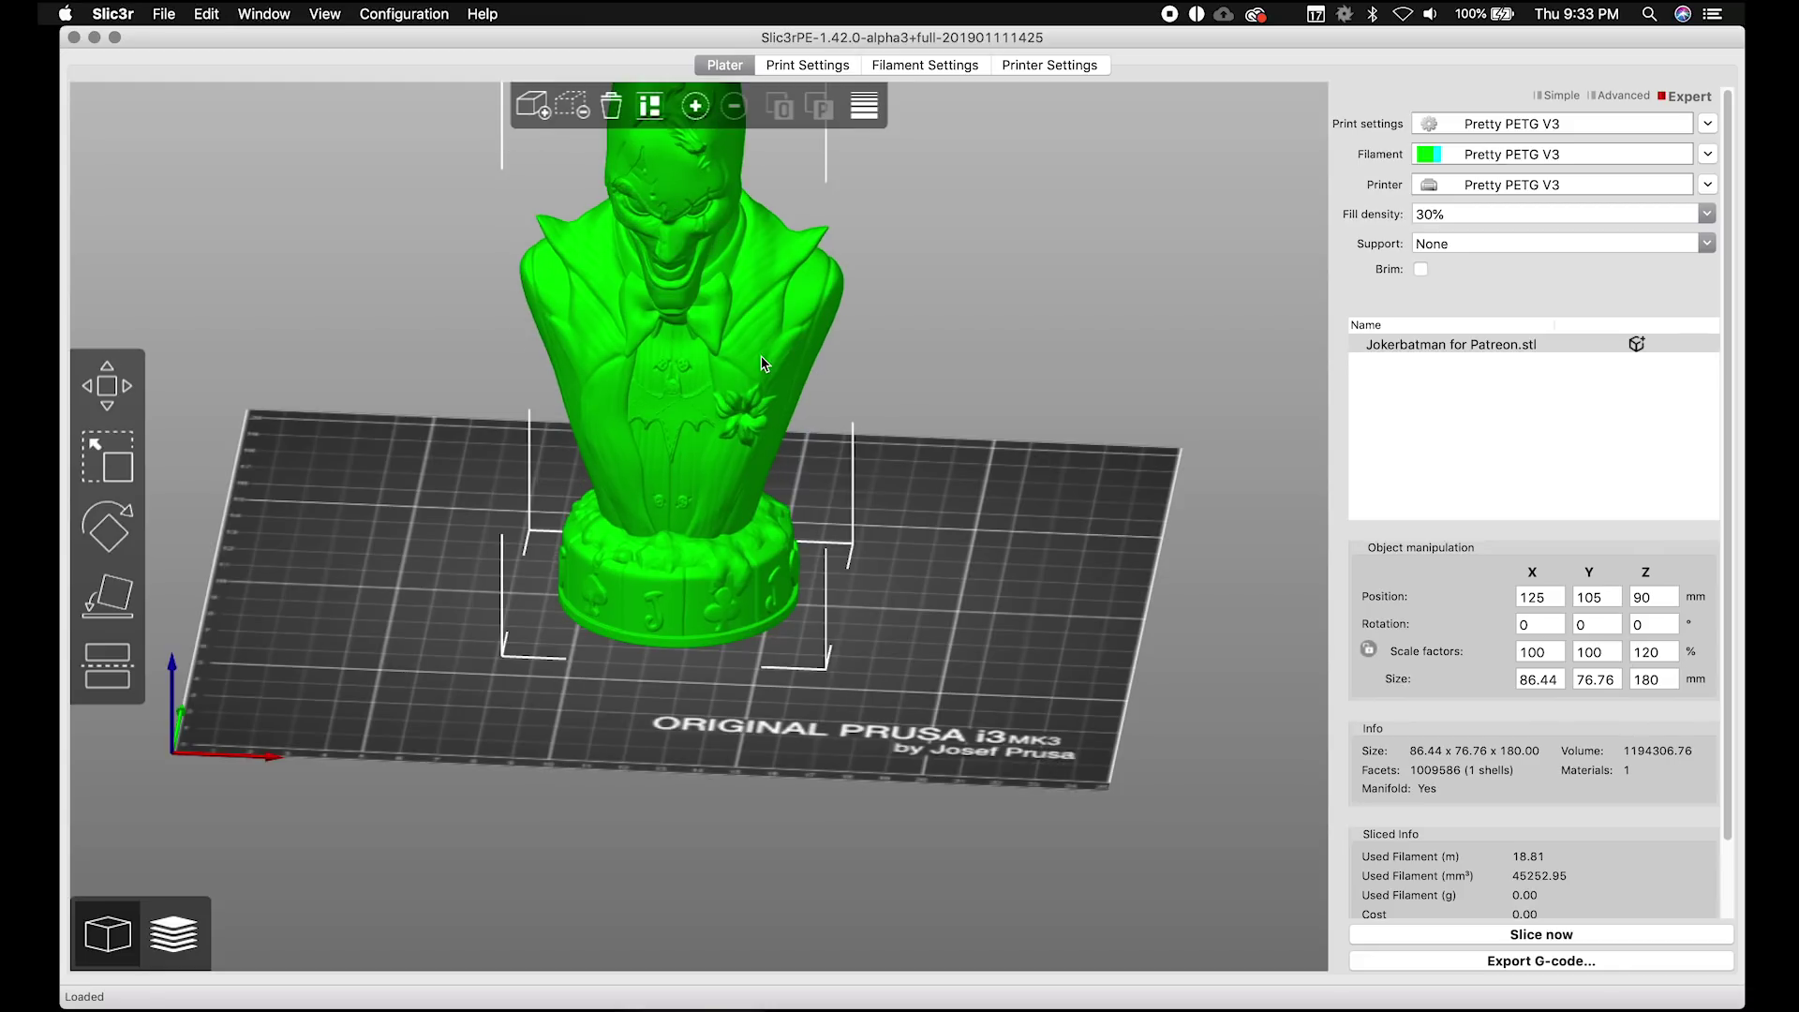
click(1666, 649)
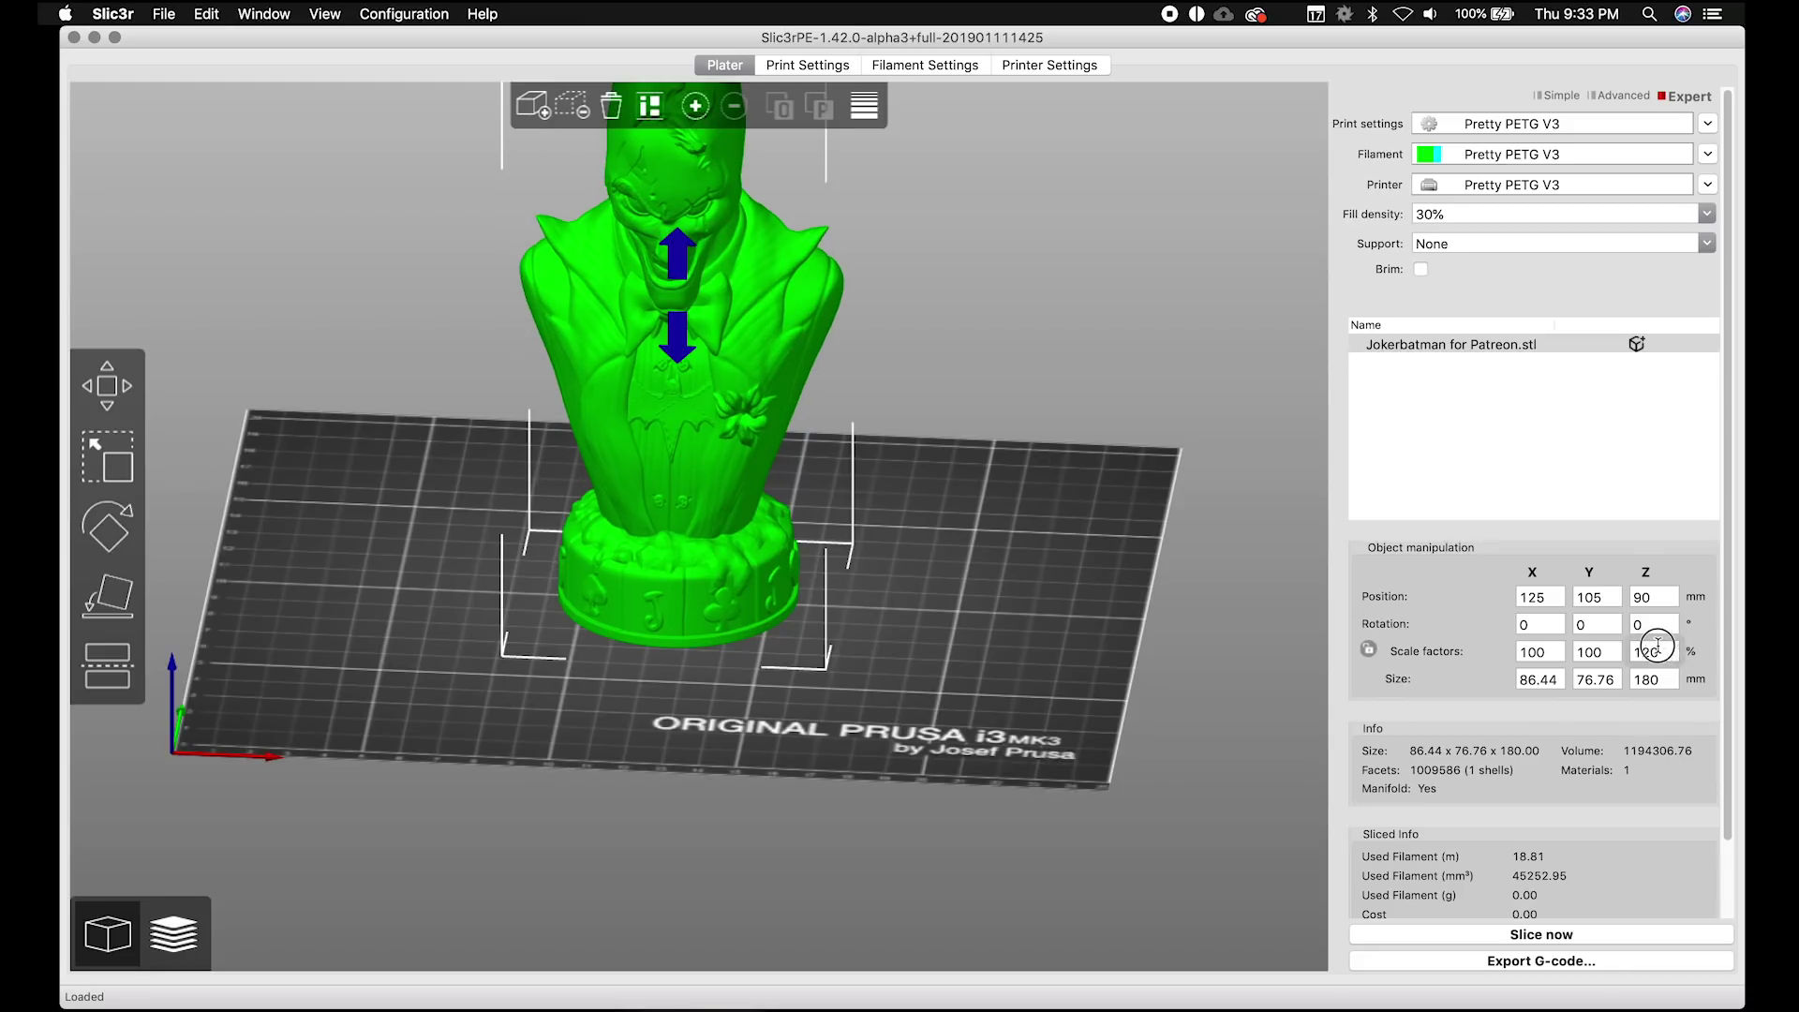
text(100)
key(Return)
click(1545, 653)
text(12)
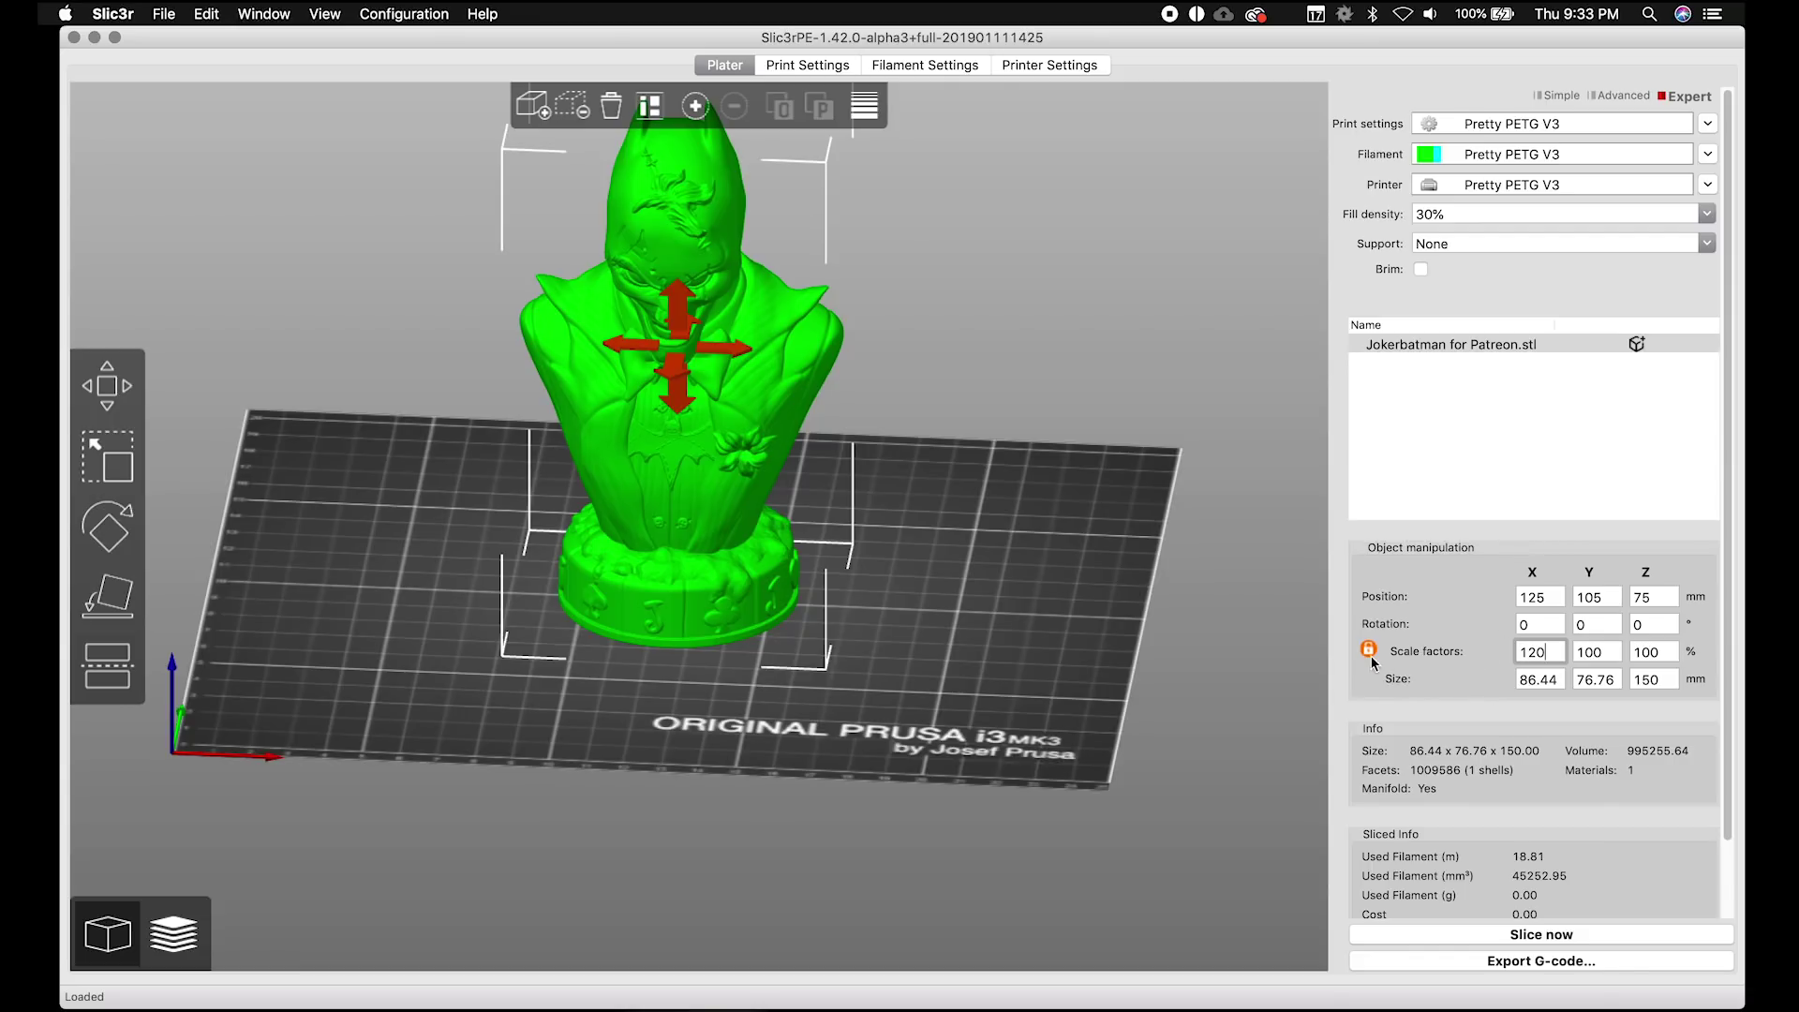
text(0)
key(Return)
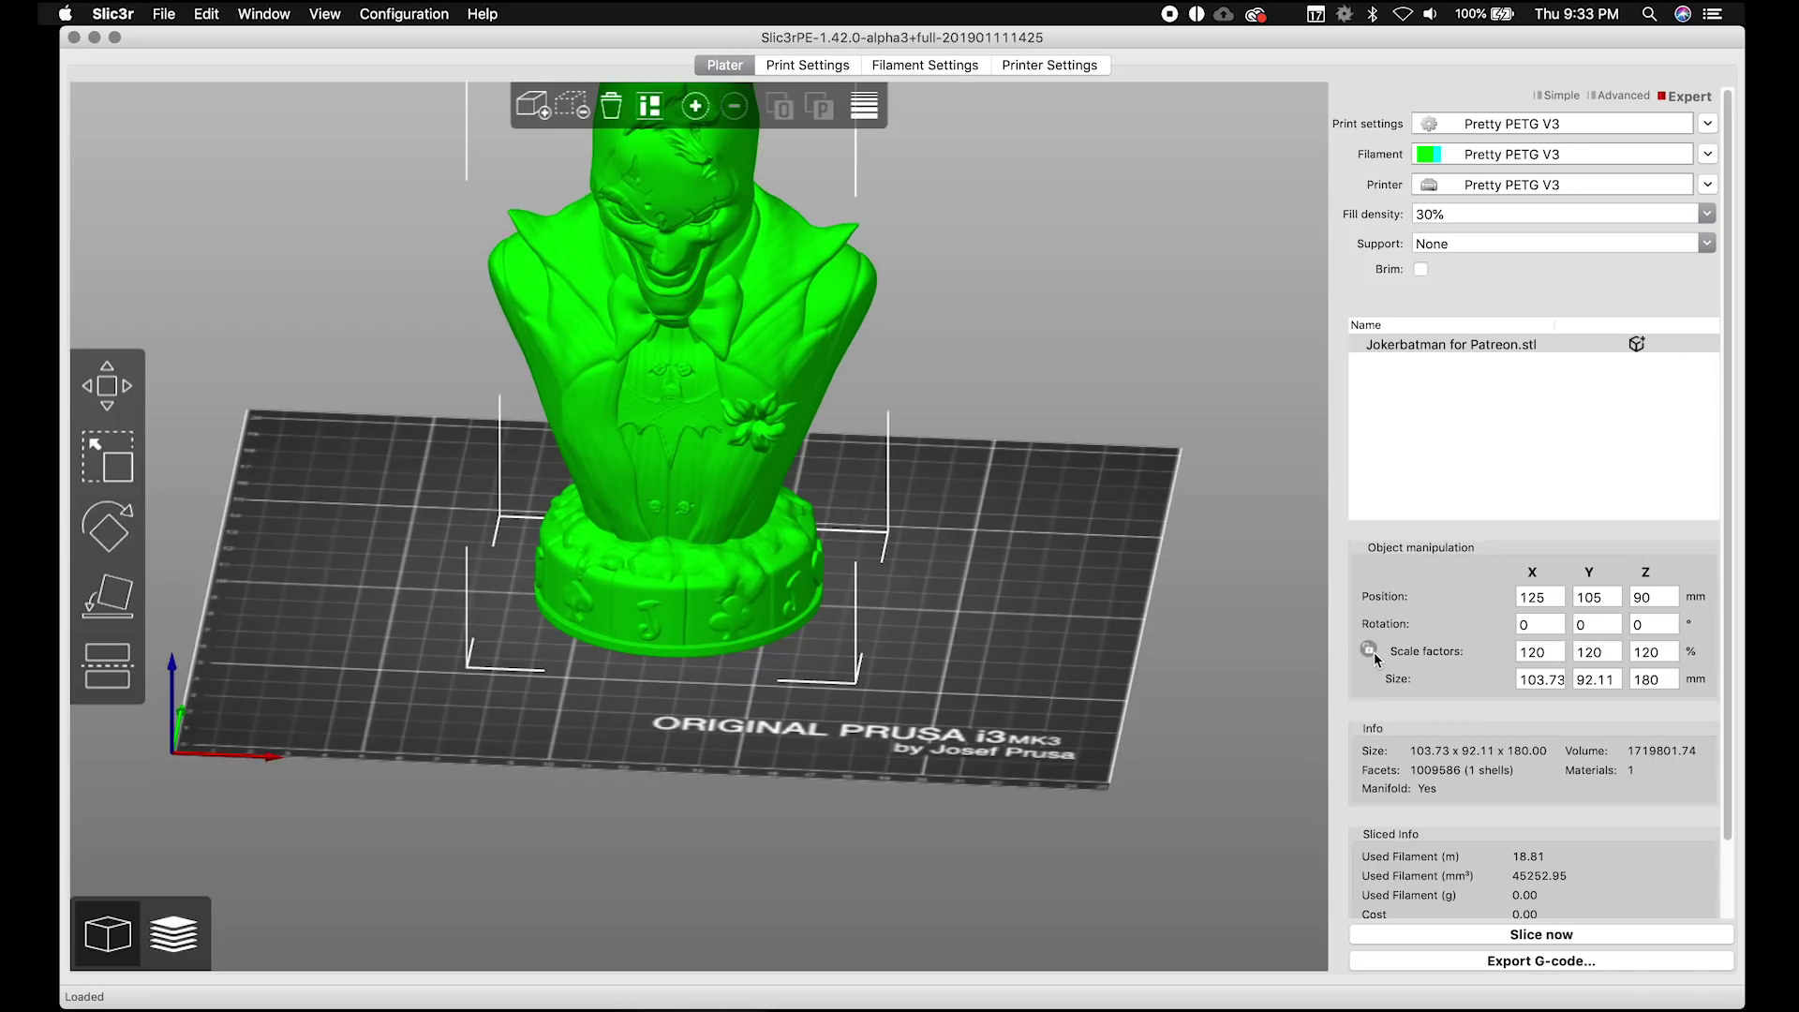
click(1537, 652)
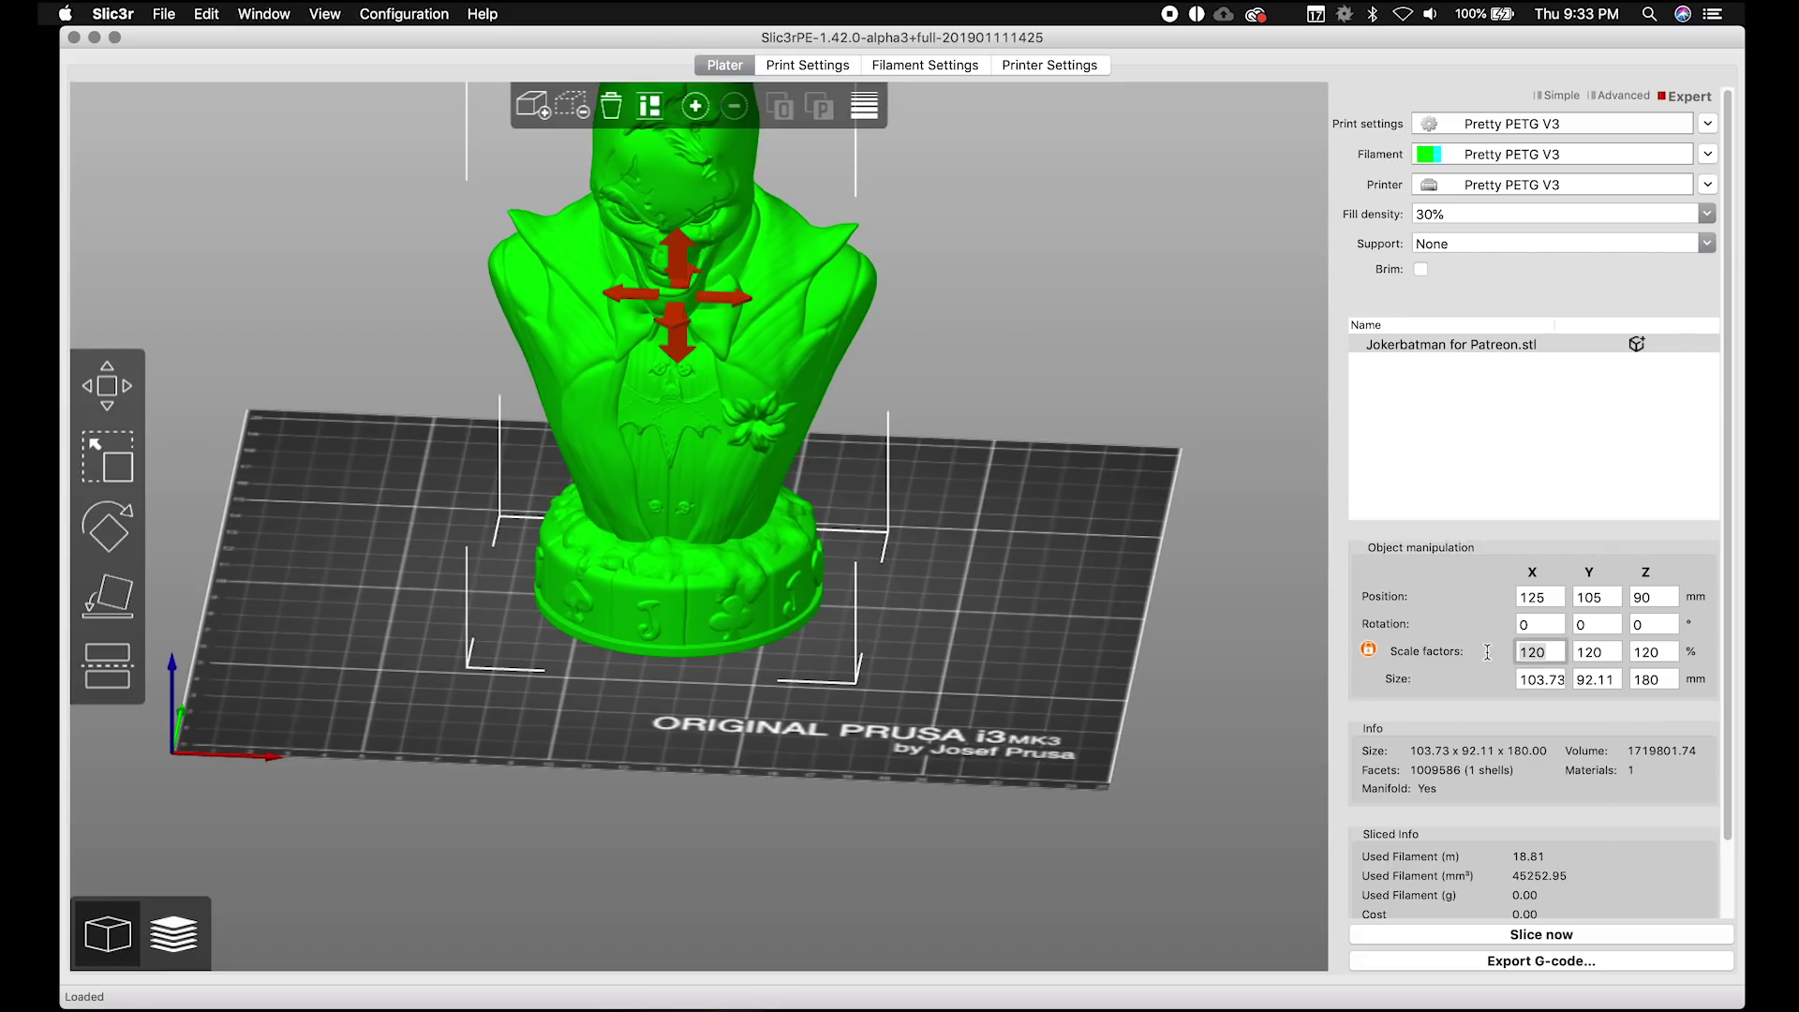
text(100)
key(Return)
click(1256, 682)
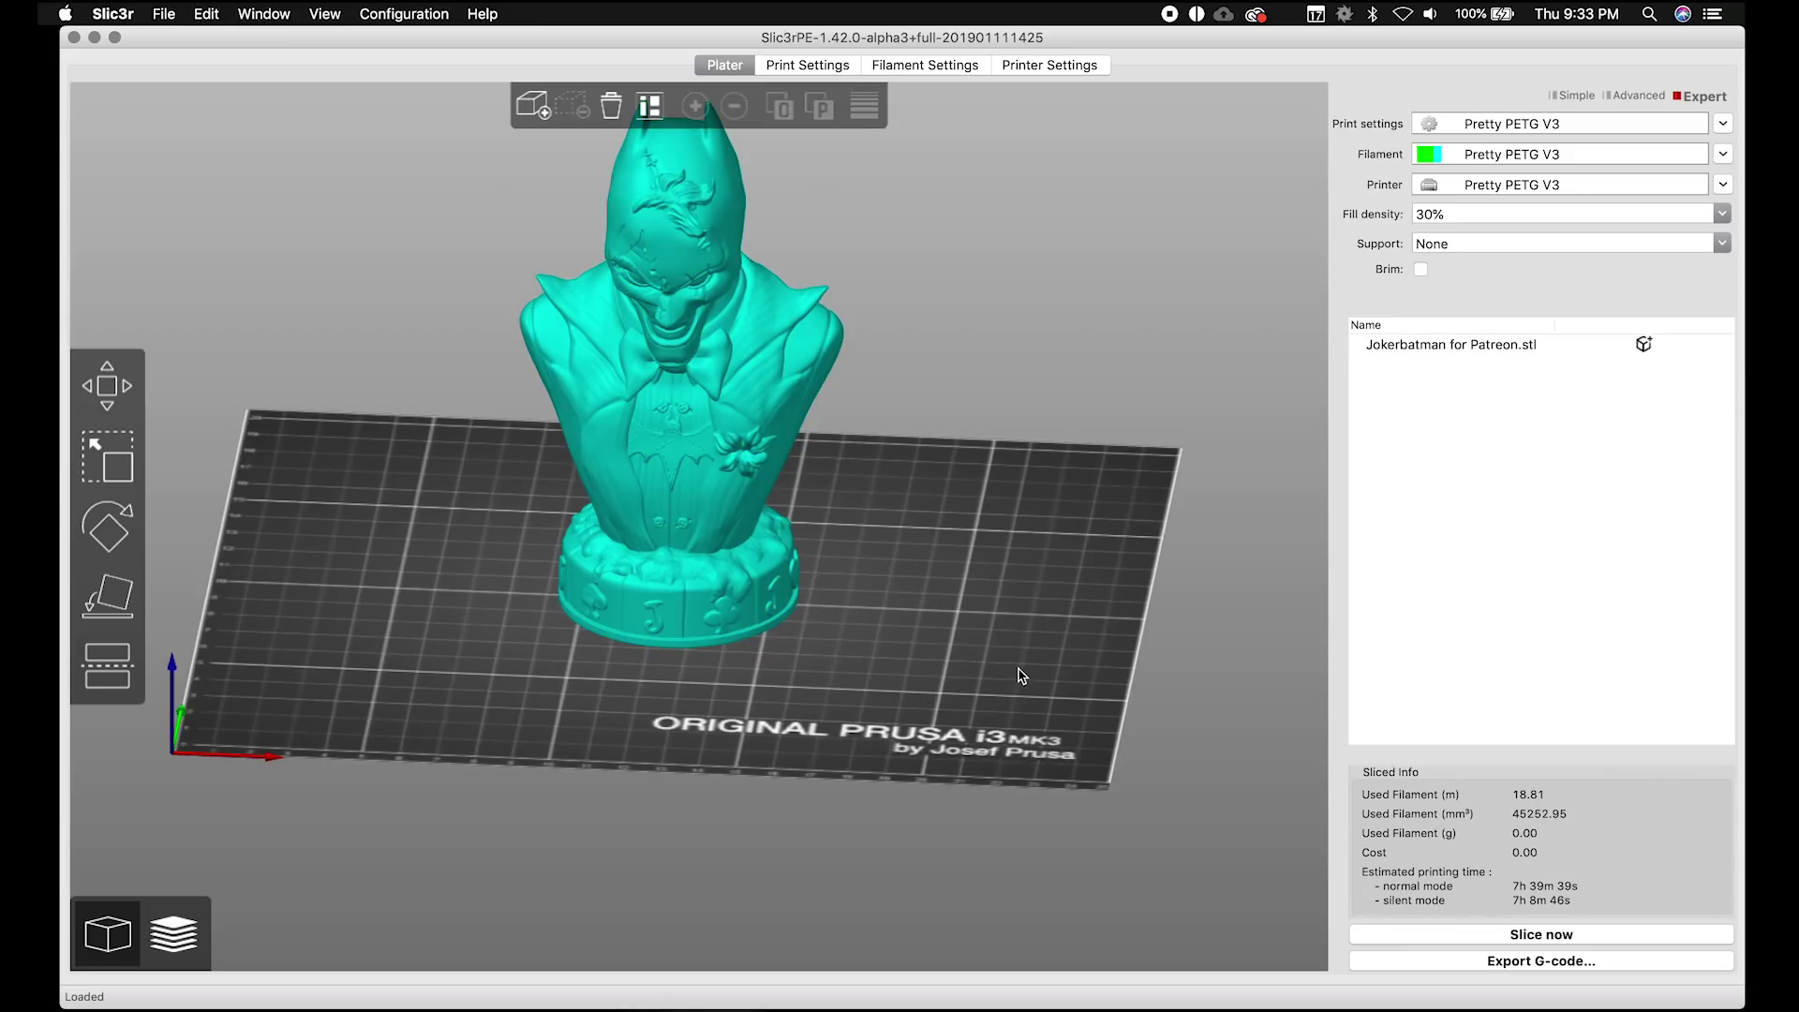
Step: Use the Move gizmo to place the bust at X 139.98, Y 107.16, sunk to Z 68.17
click(637, 605)
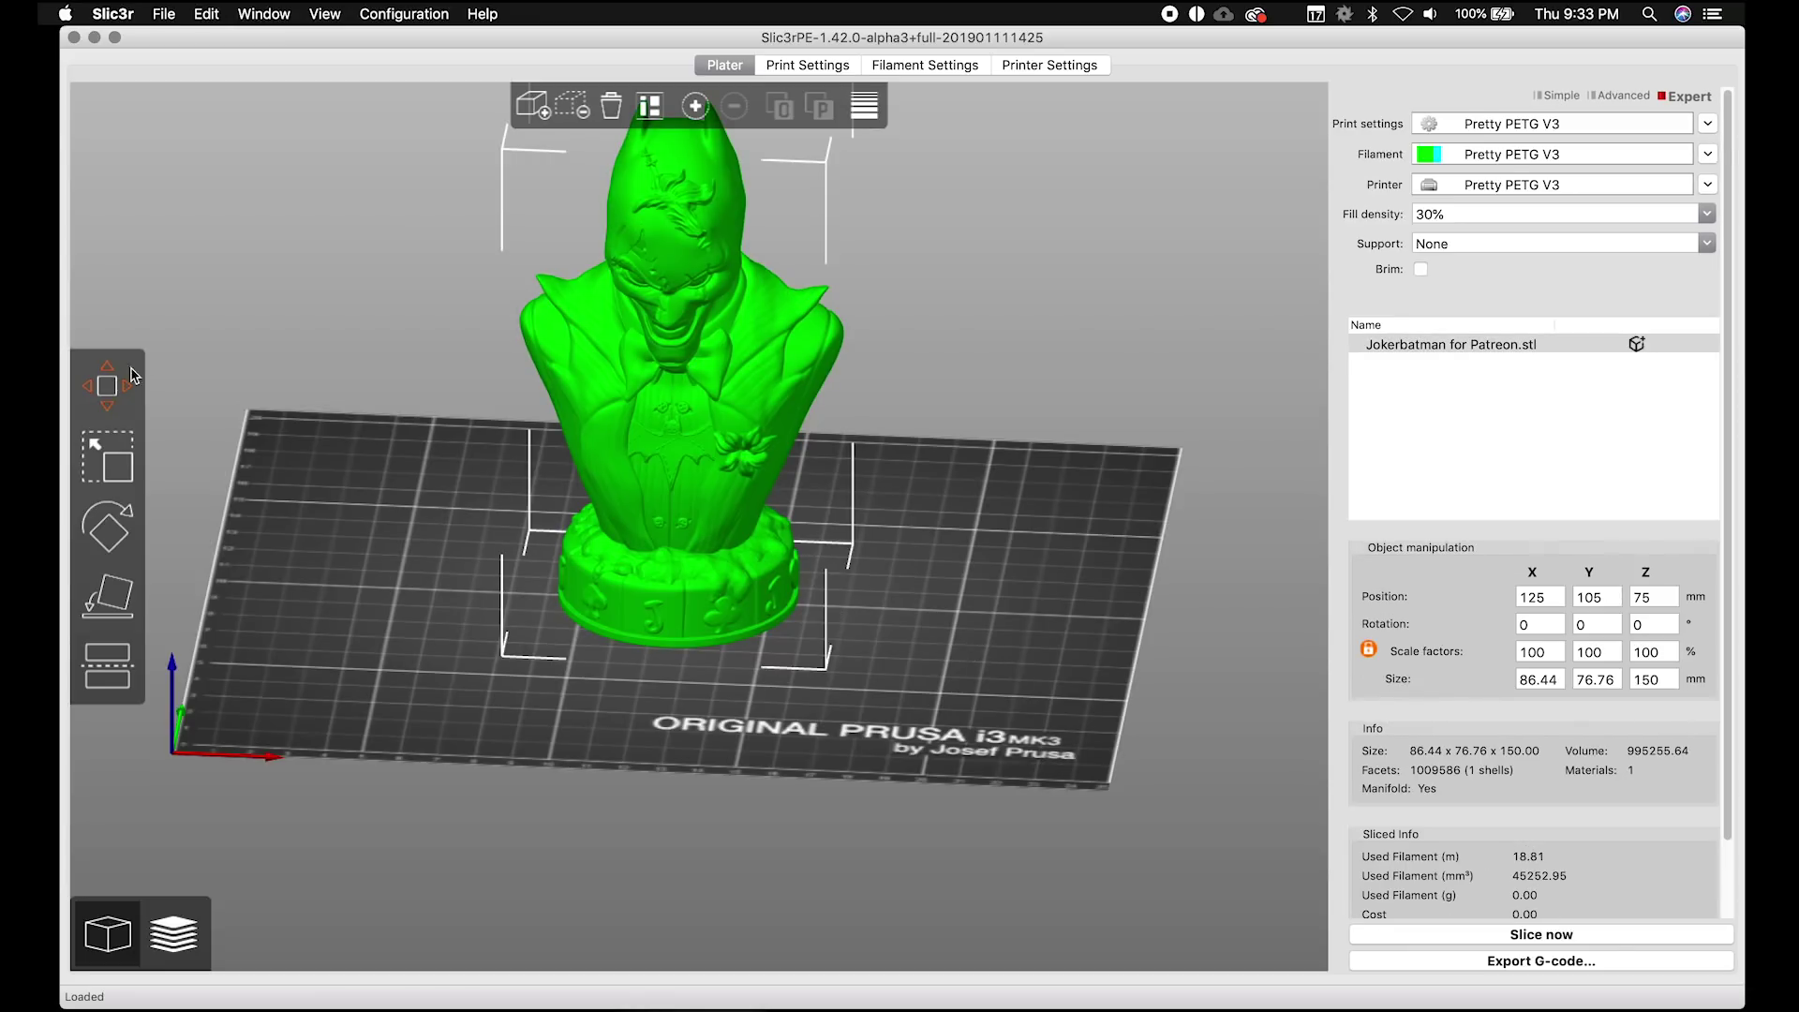
click(111, 392)
drag(933, 592, 888, 620)
drag(845, 504, 860, 405)
mouse_move(876, 318)
mouse_down()
mouse_move(870, 334)
mouse_move(920, 275)
mouse_move(886, 298)
mouse_move(759, 314)
mouse_move(937, 427)
mouse_move(895, 330)
mouse_up()
drag(761, 125, 785, 361)
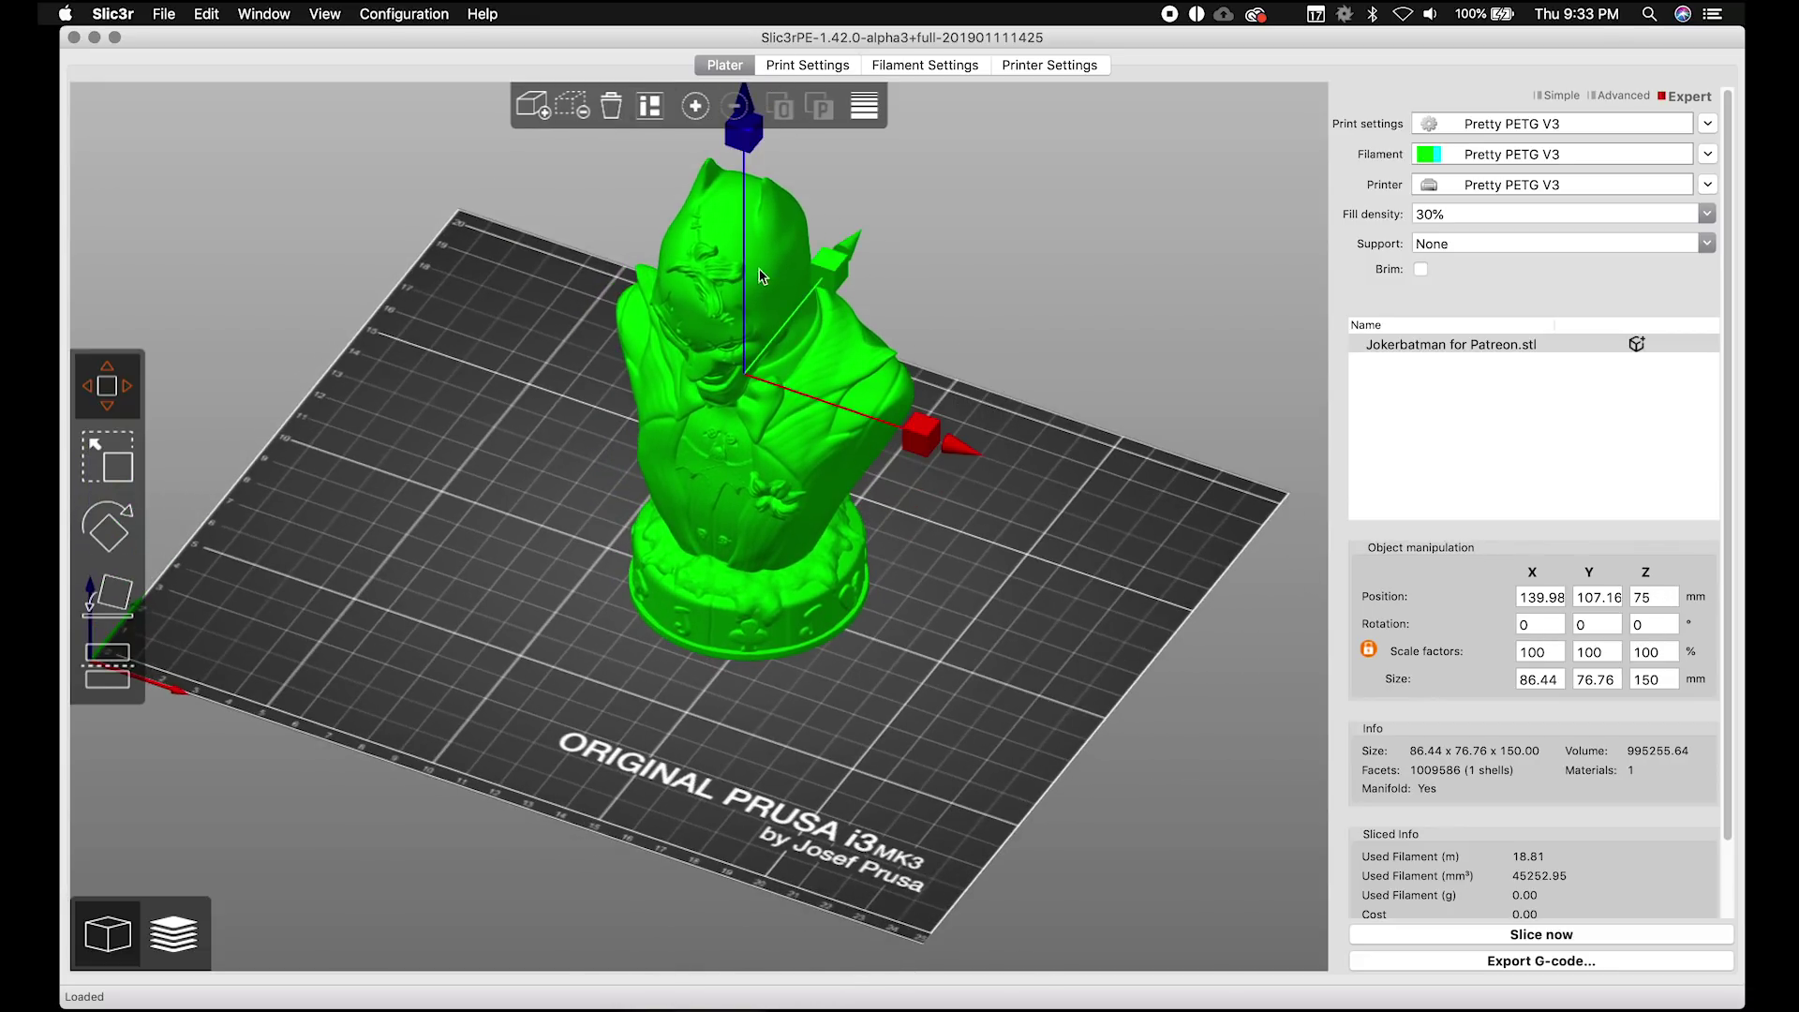
mouse_move(749, 150)
mouse_down()
mouse_move(745, 118)
mouse_move(729, 275)
mouse_move(738, 192)
mouse_move(707, 261)
mouse_move(710, 188)
mouse_move(742, 139)
mouse_move(733, 246)
mouse_move(741, 174)
mouse_up()
Step: Cut the bust with the Cut gizmo at Z 23.44 mm, keeping both the upper bust and base
click(98, 665)
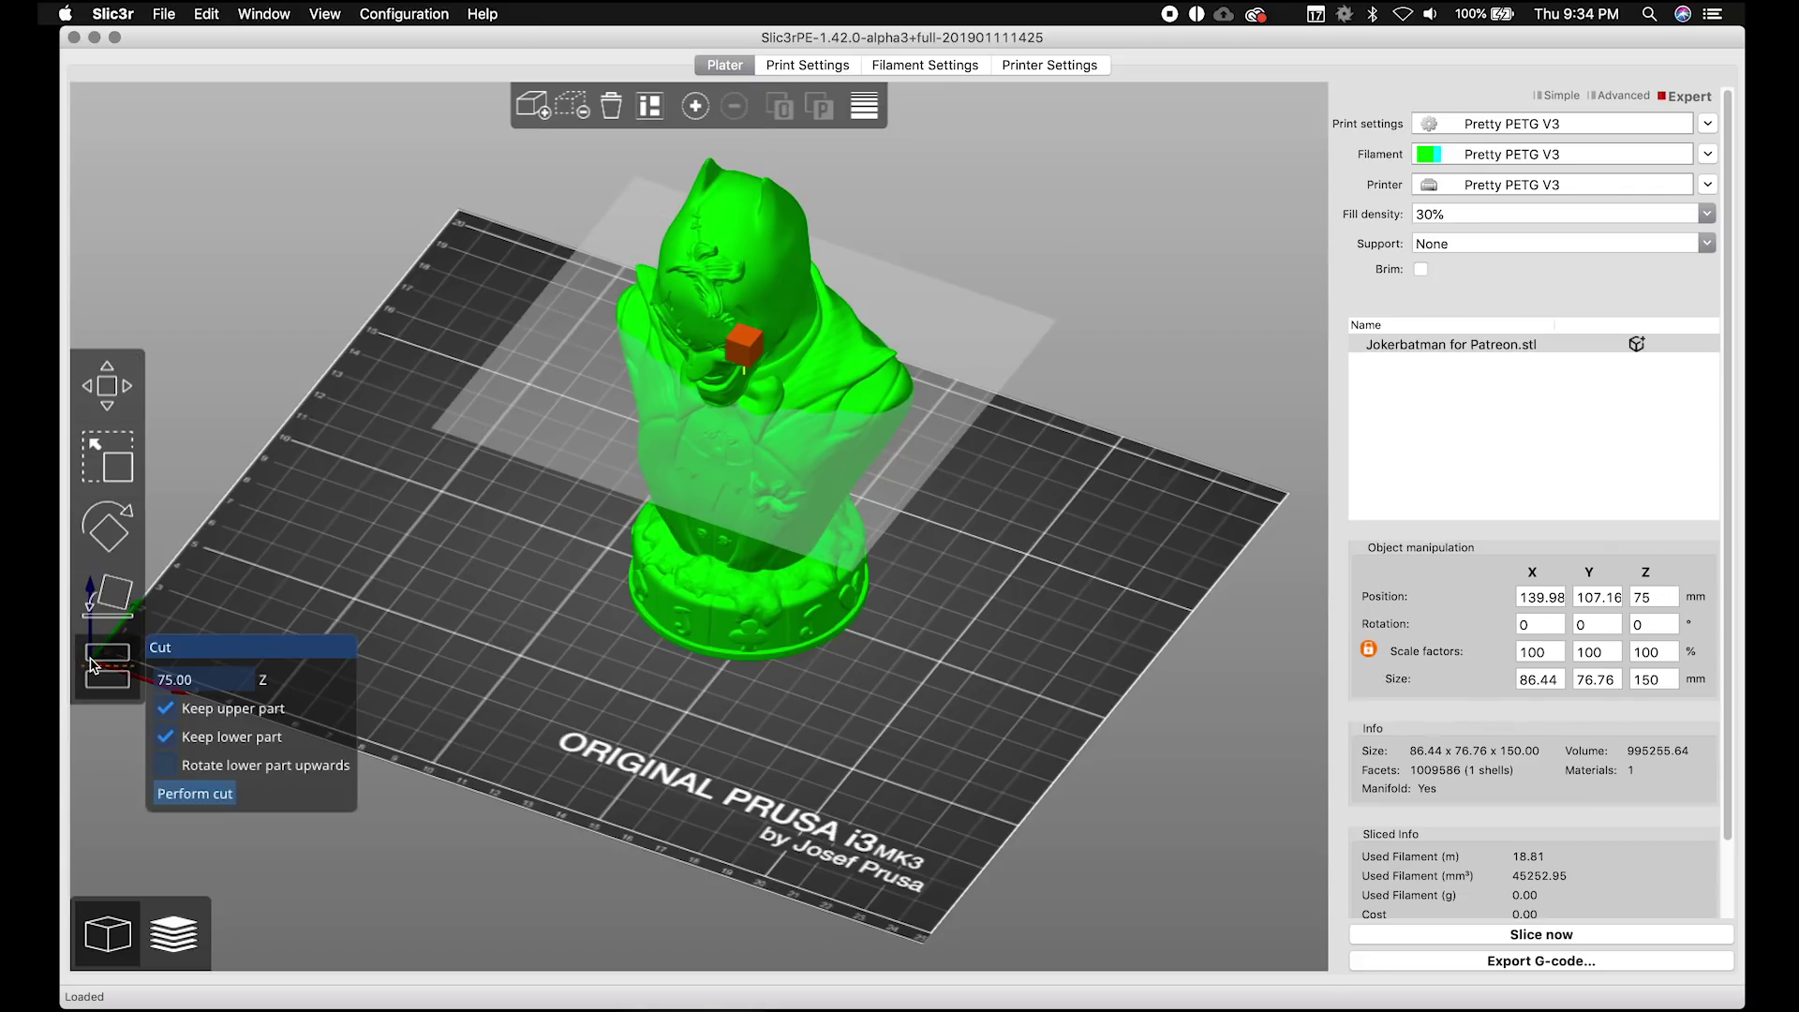
key(3)
drag(856, 566, 868, 615)
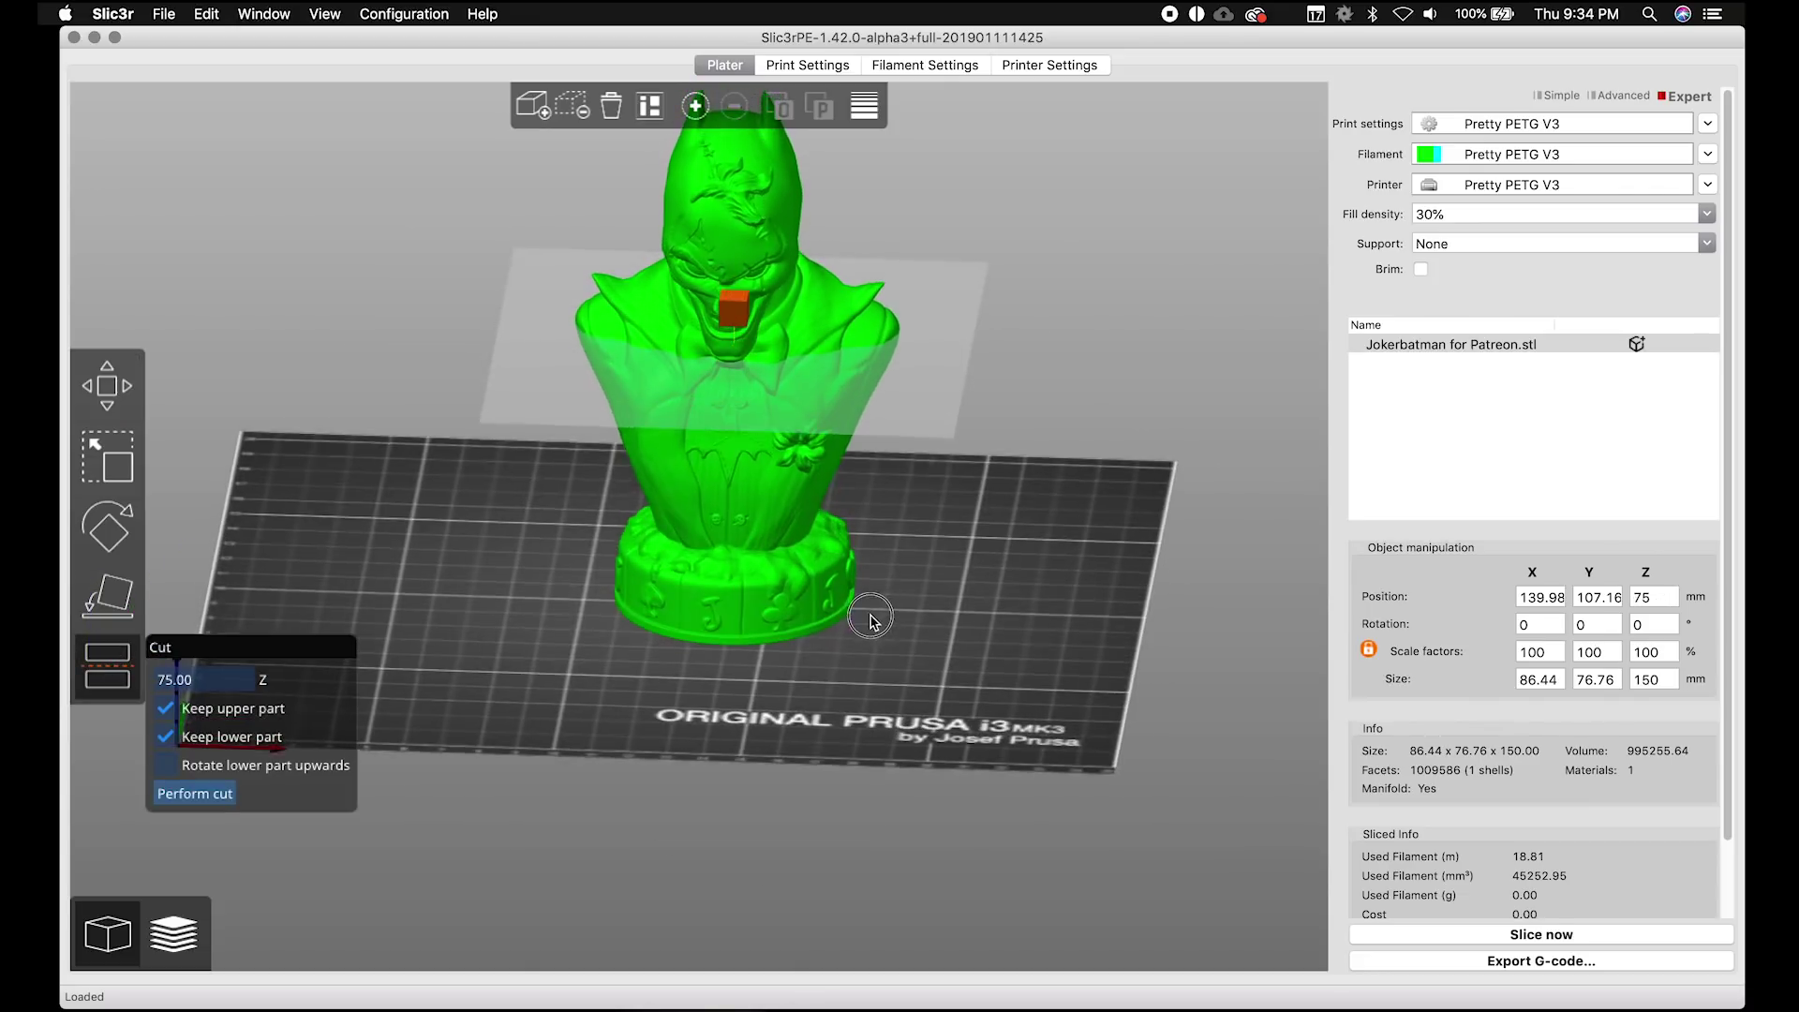
drag(733, 312, 734, 532)
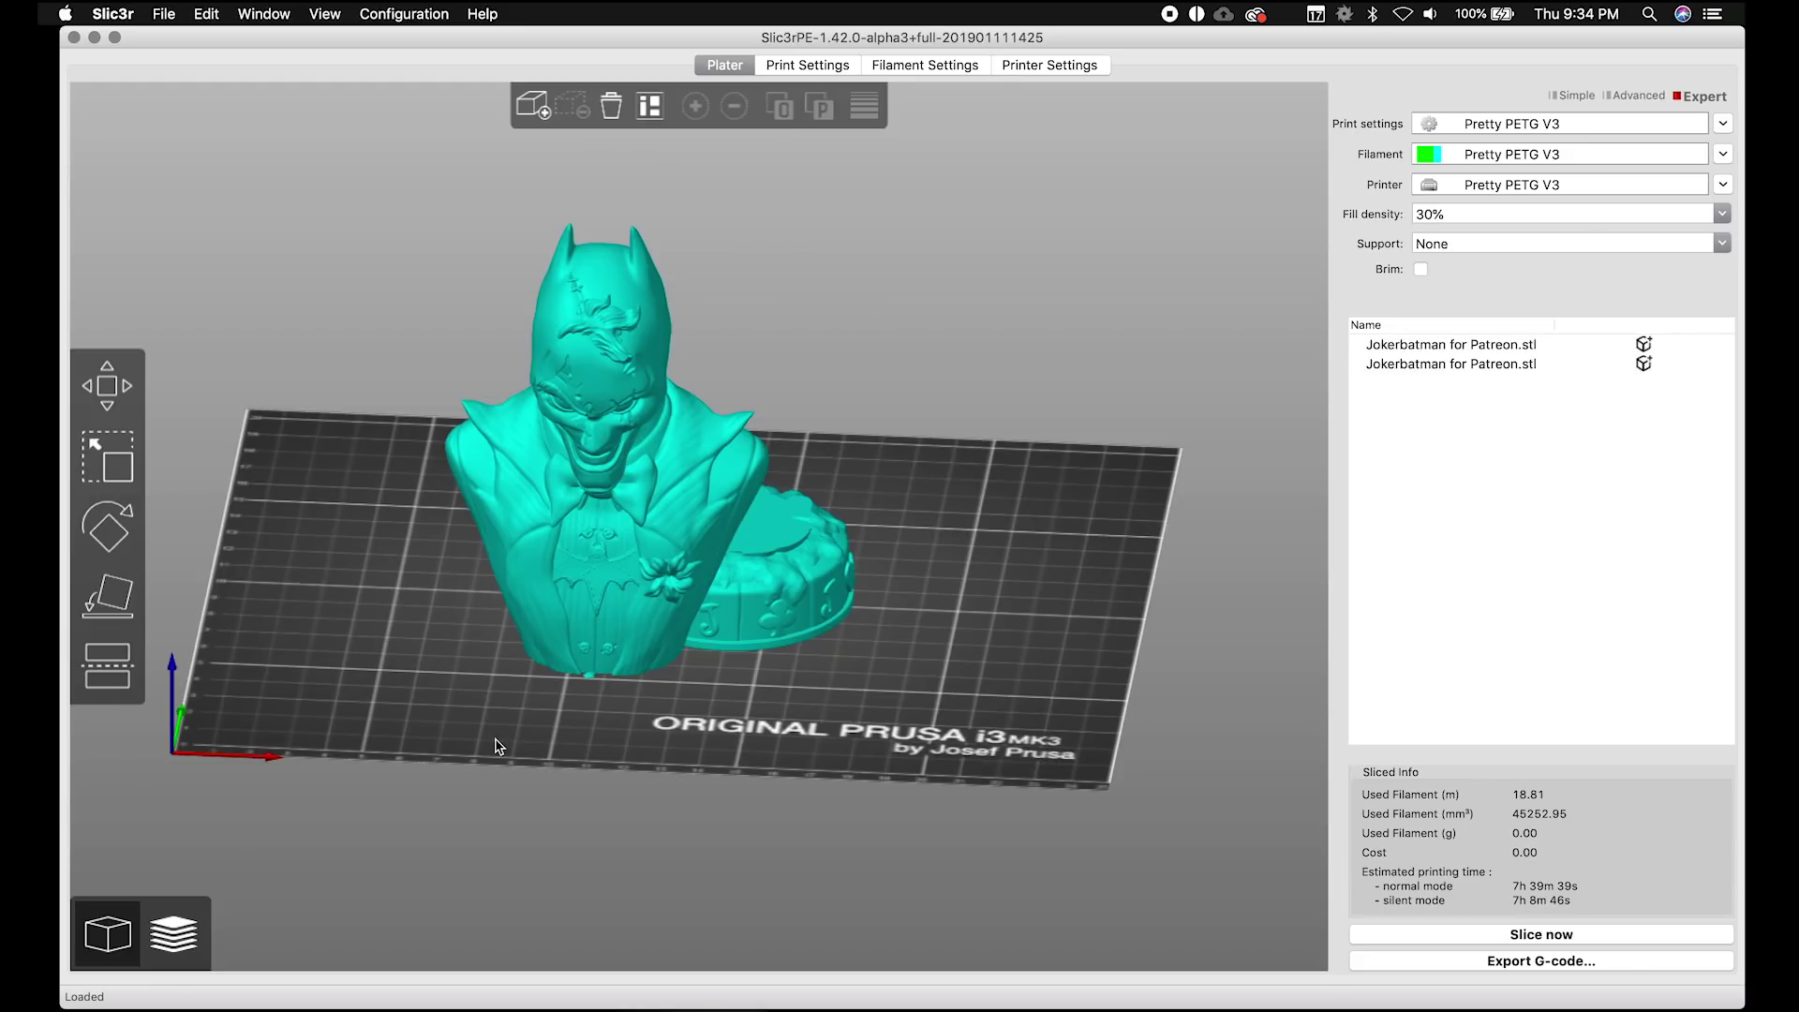
Step: Remove the cut upper bust and base from the MK3 bed with Delete all
drag(494, 743, 1005, 622)
drag(841, 726, 667, 630)
click(683, 544)
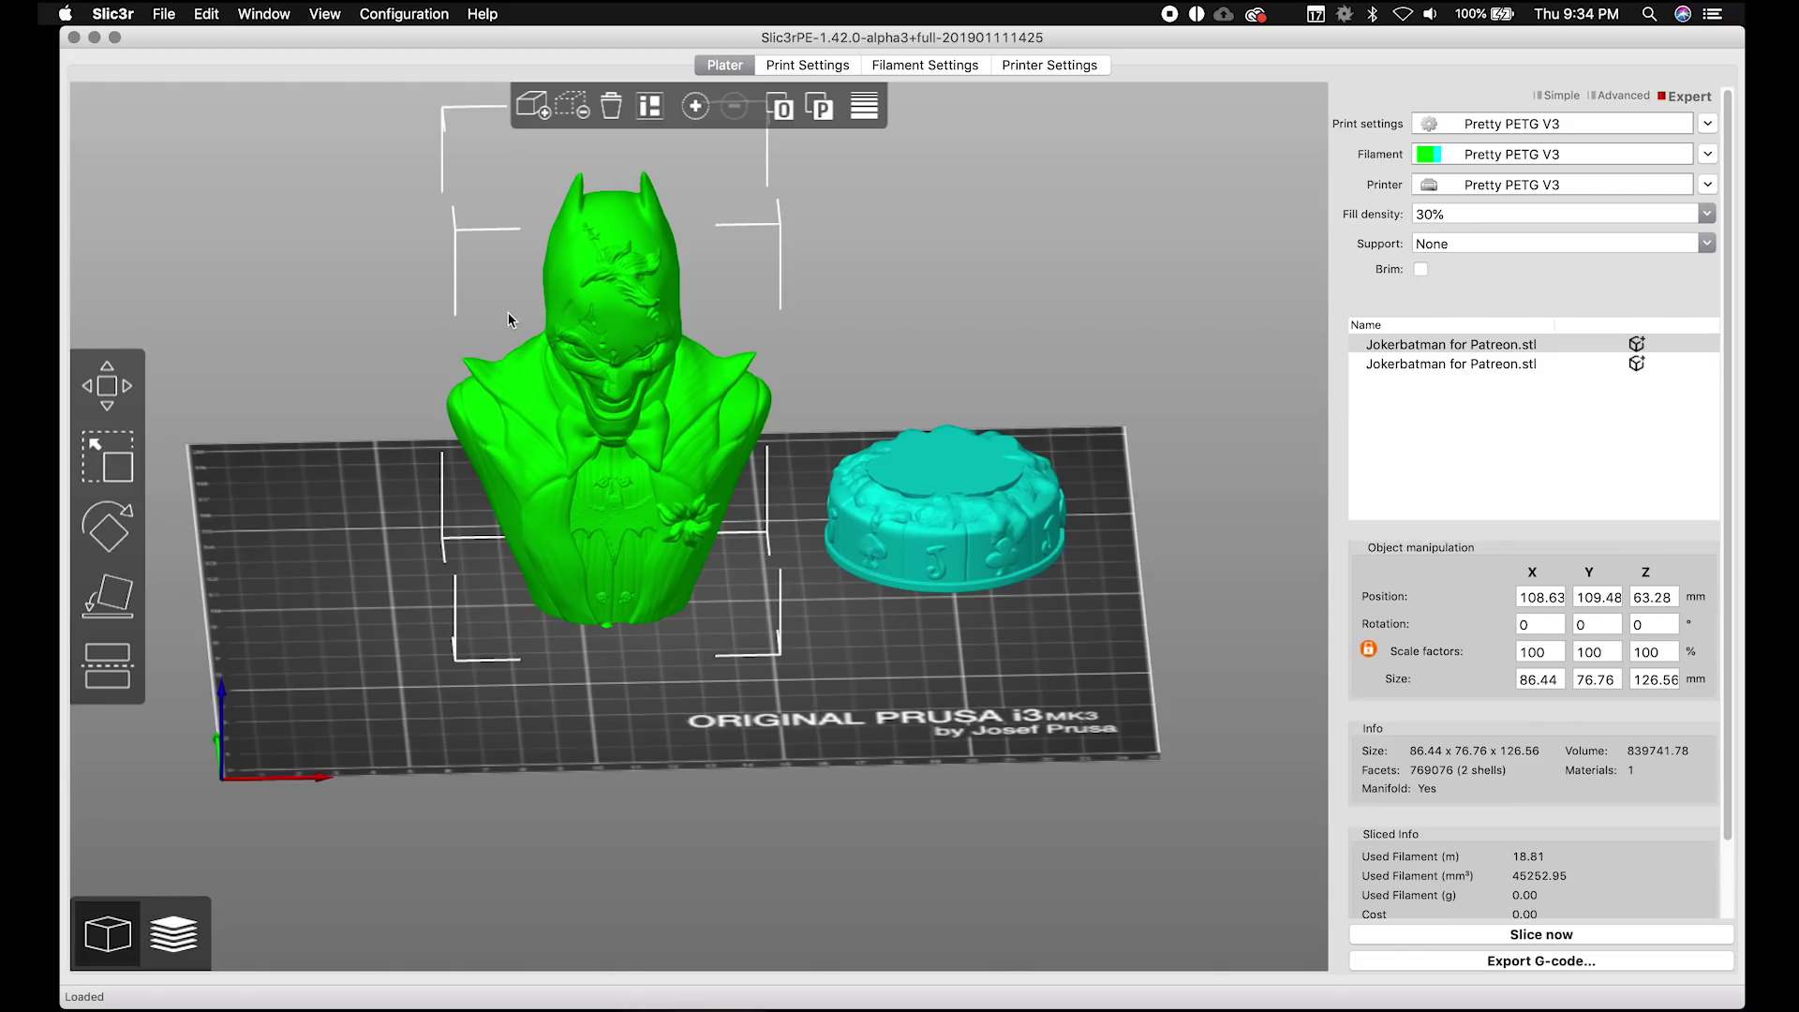
click(618, 110)
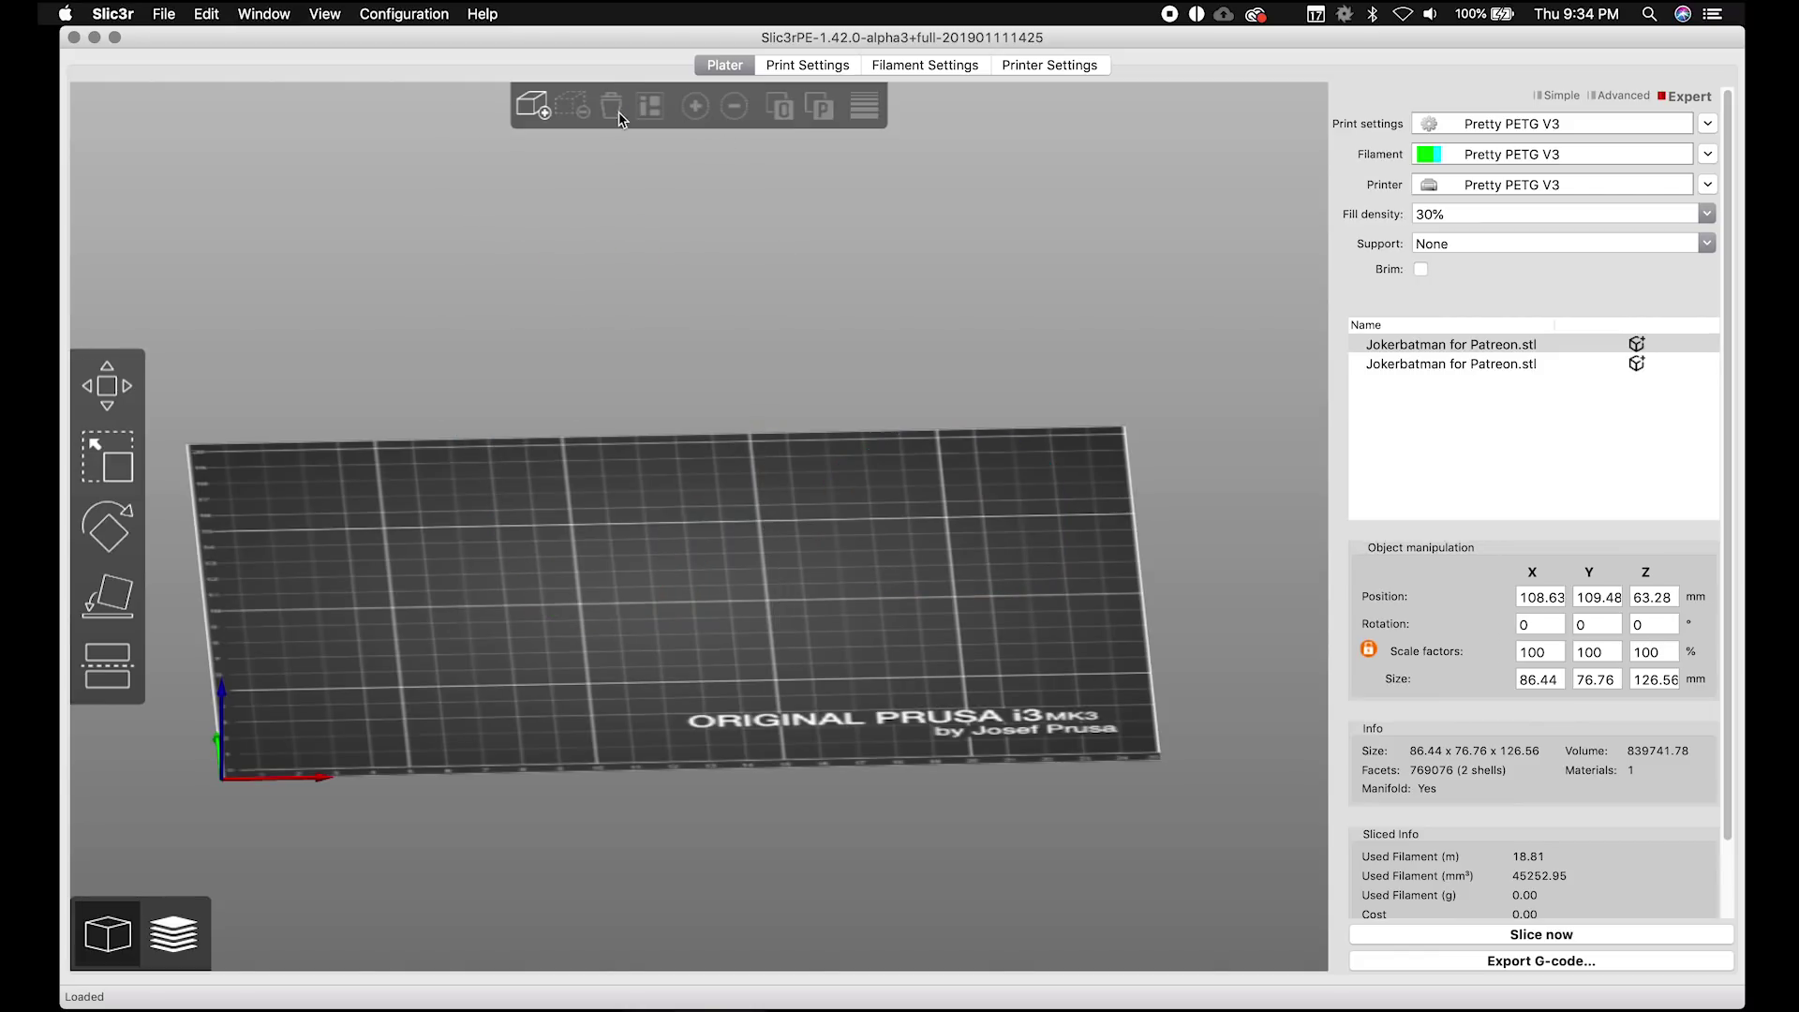
Step: Drag Jokerbatman for Patreon.stl from the Downloads stack onto the empty bed as one uncut bust
mouse_move(84, 965)
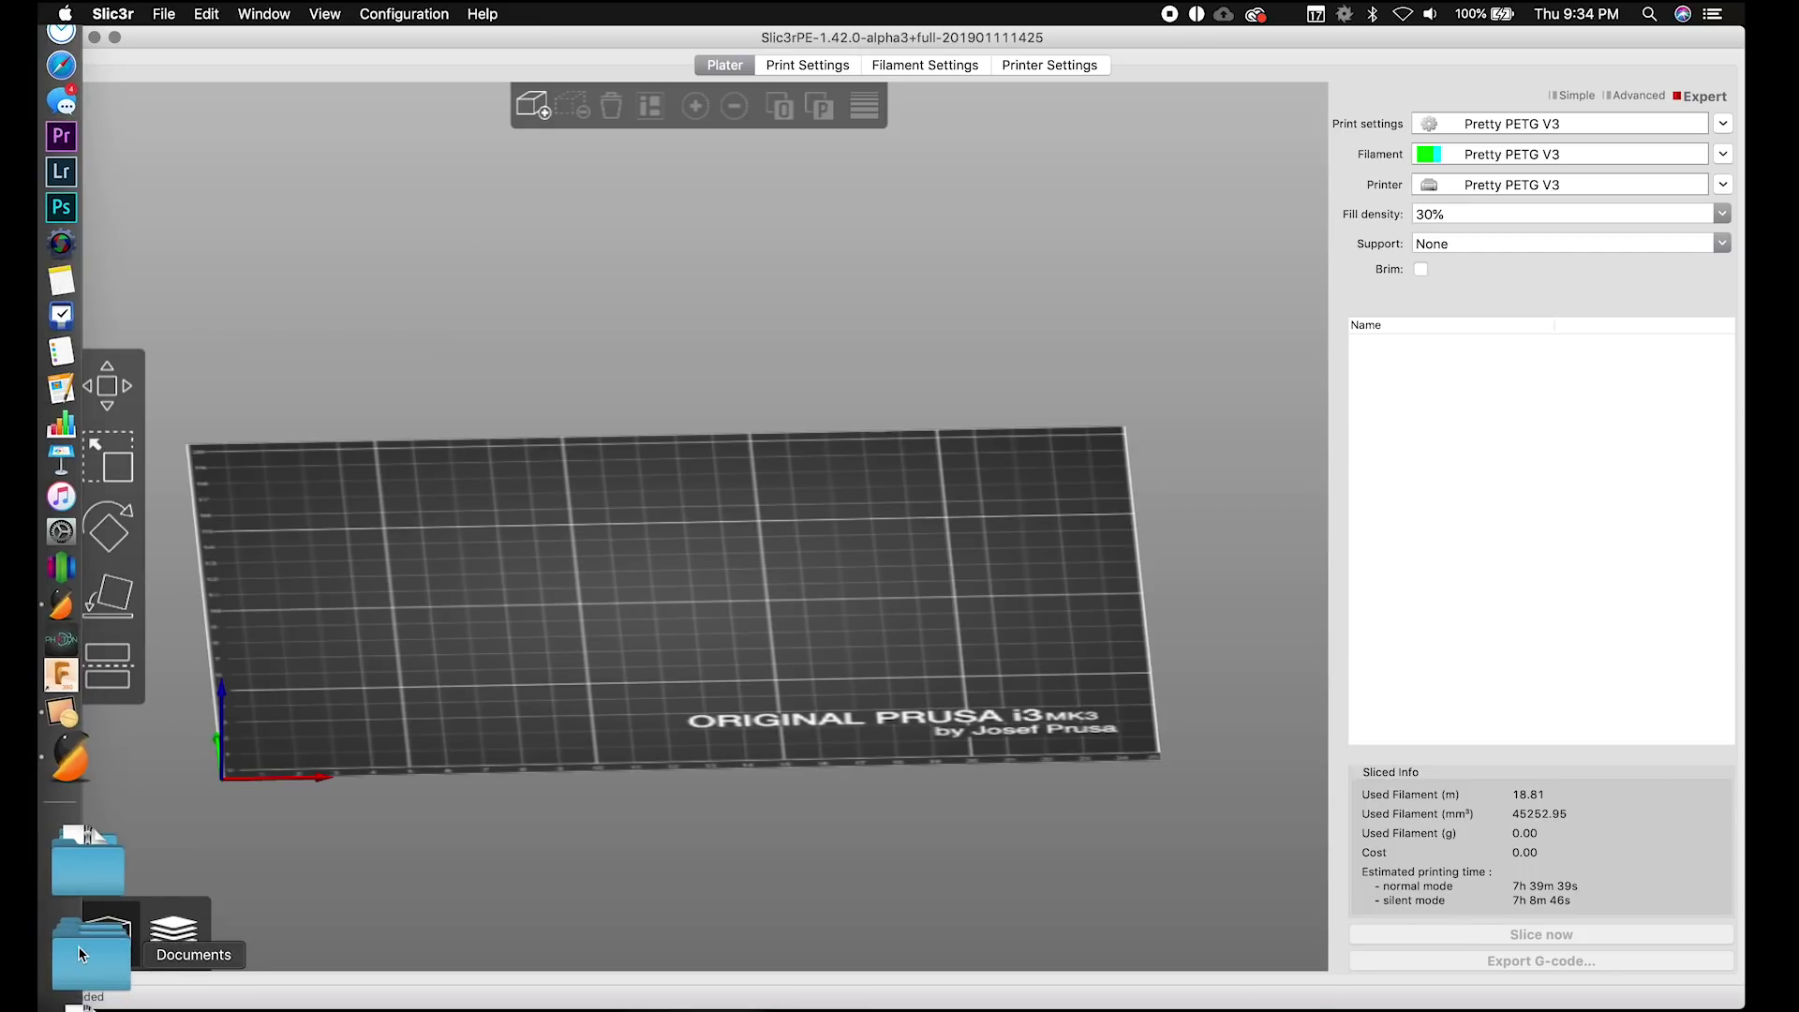
click(92, 999)
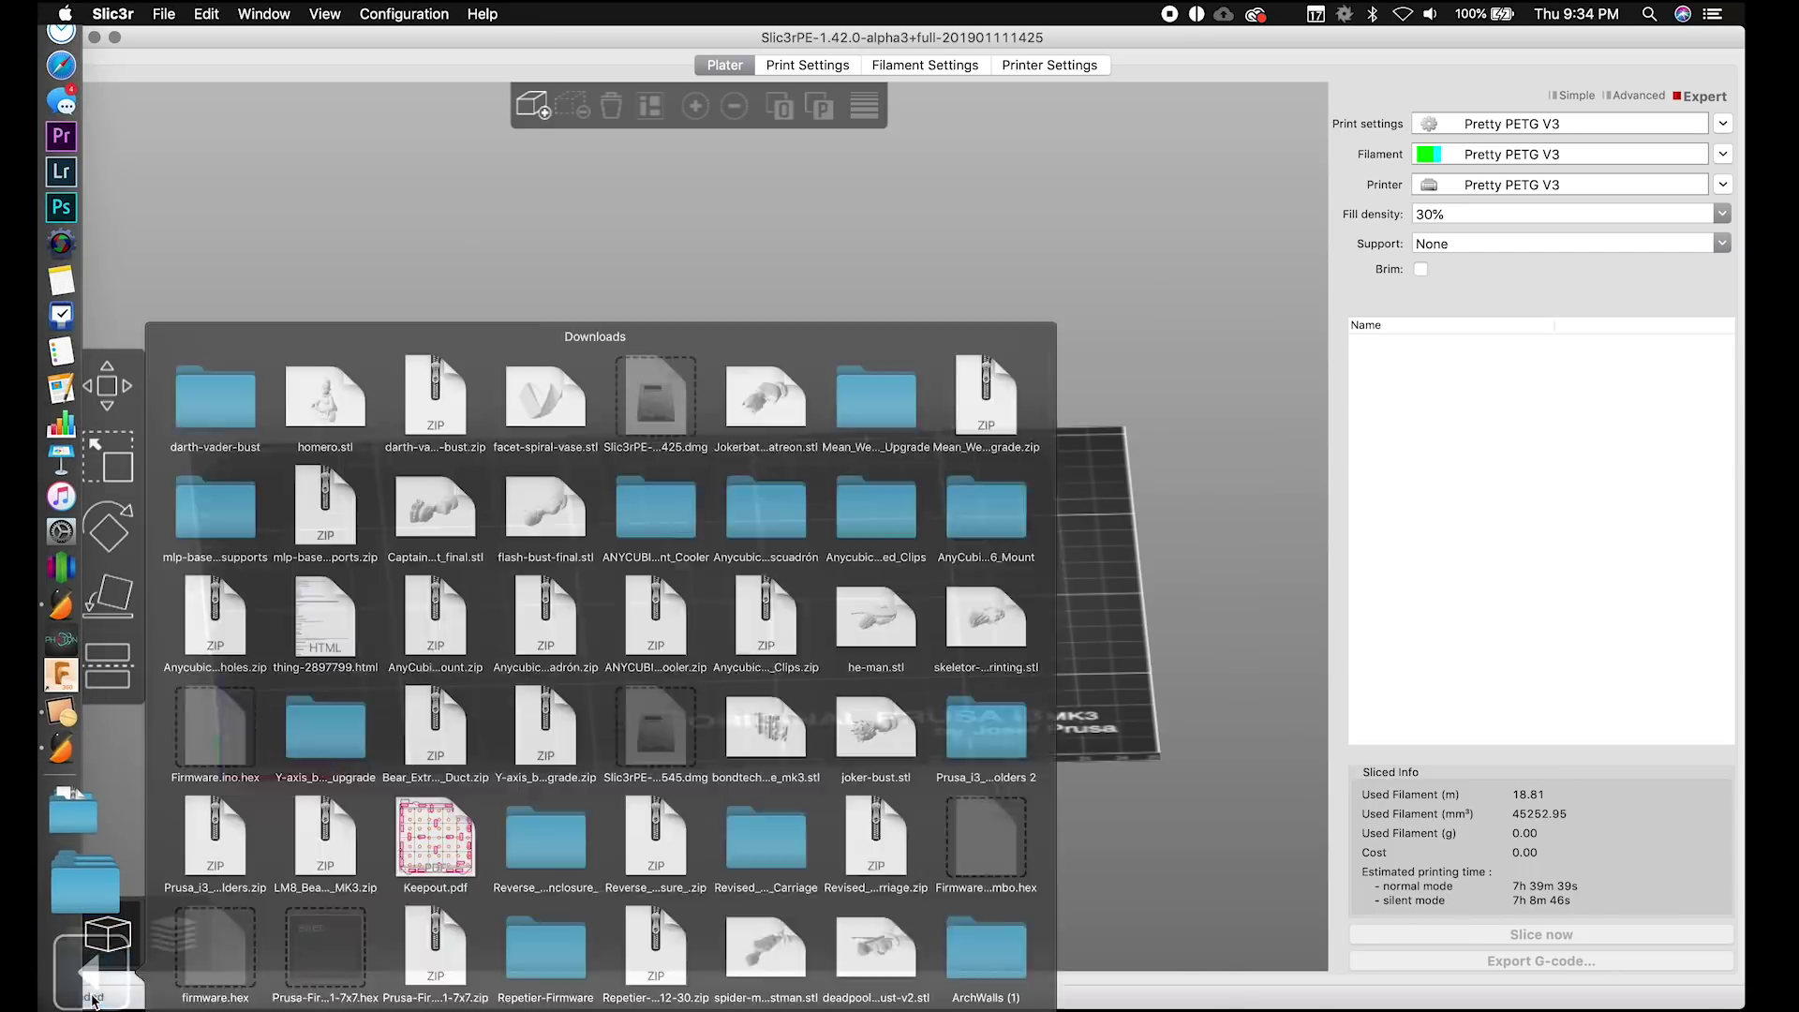
drag(935, 300, 722, 526)
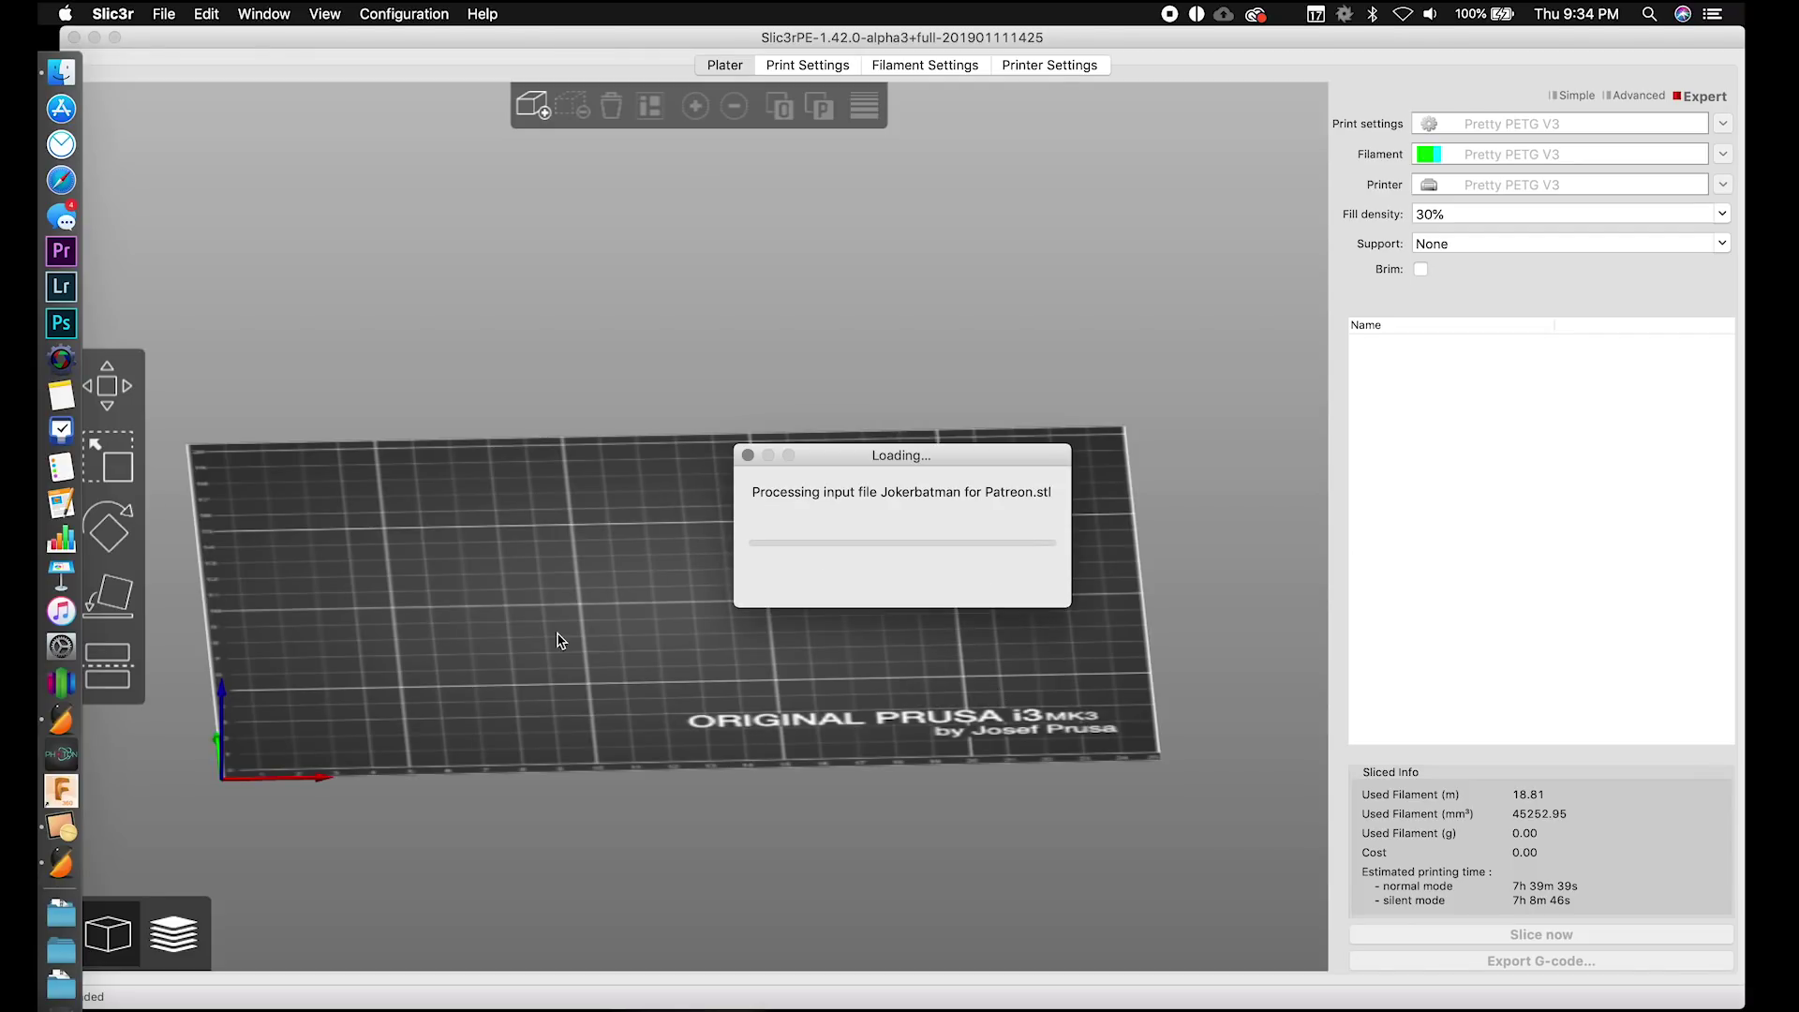
mouse_move(427, 675)
mouse_down()
mouse_move(434, 691)
mouse_move(418, 650)
mouse_move(417, 667)
mouse_move(450, 661)
mouse_up()
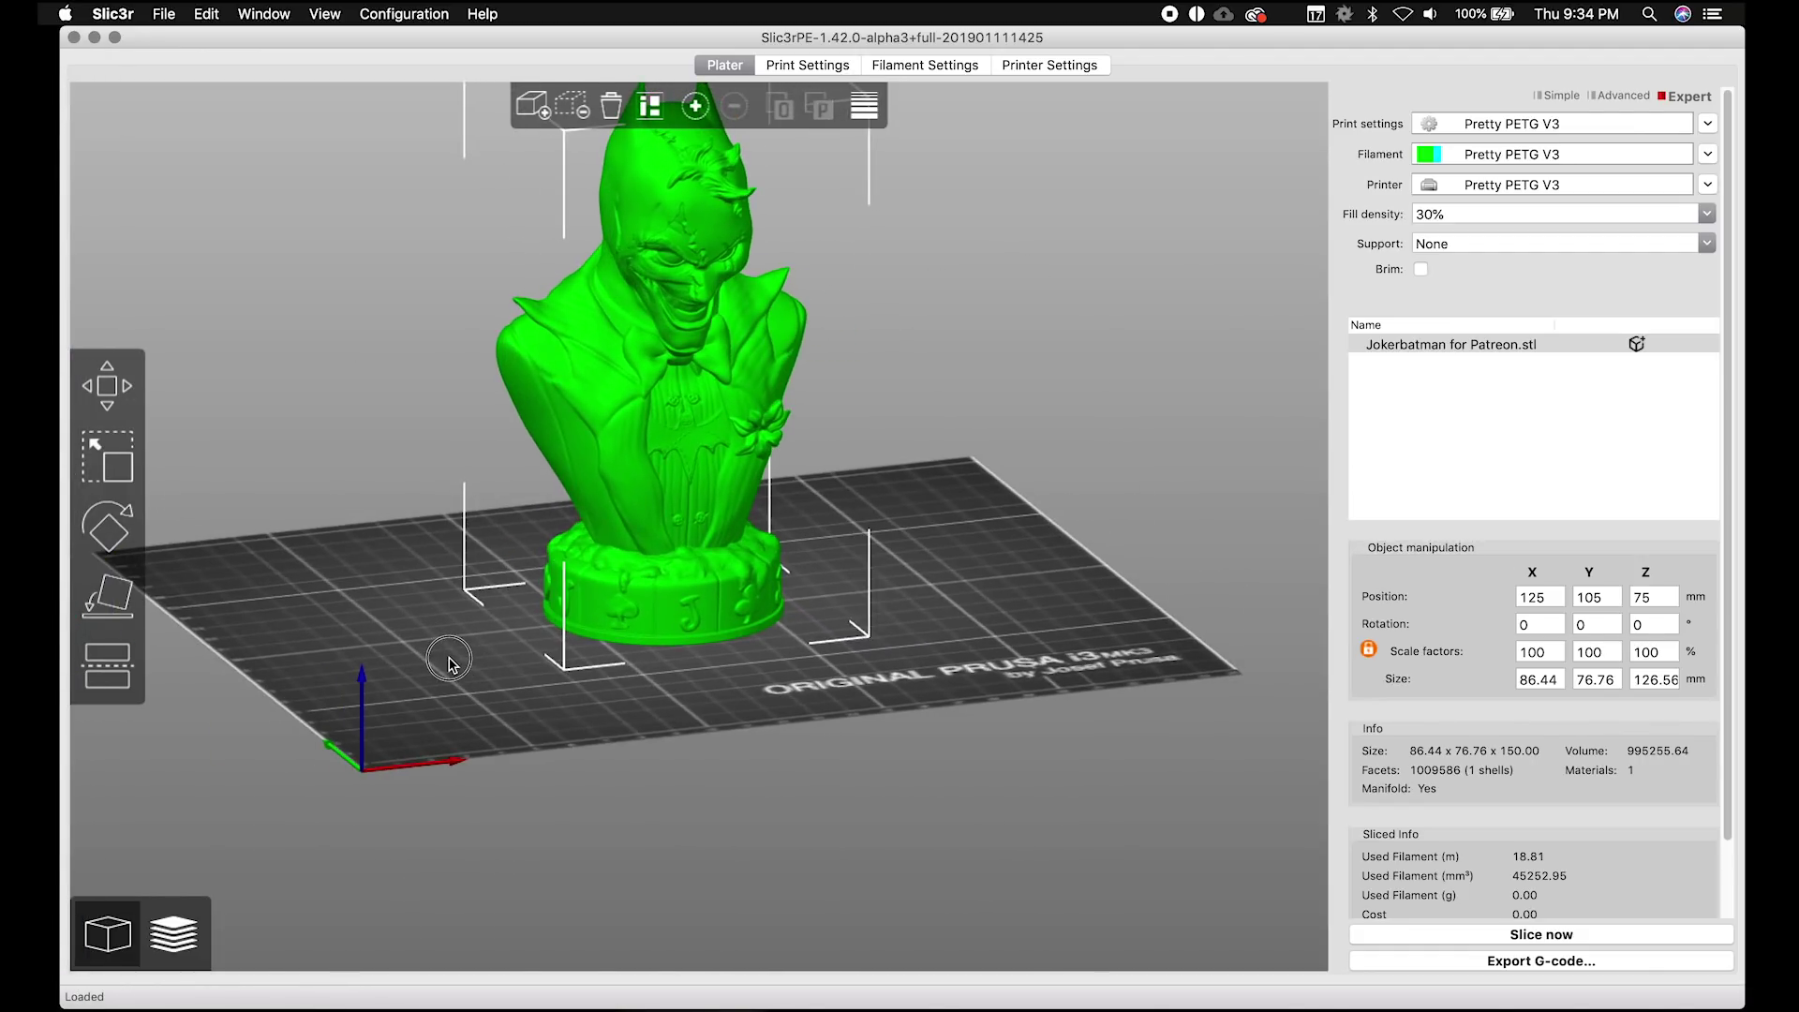
scroll(720, 496, up, 10)
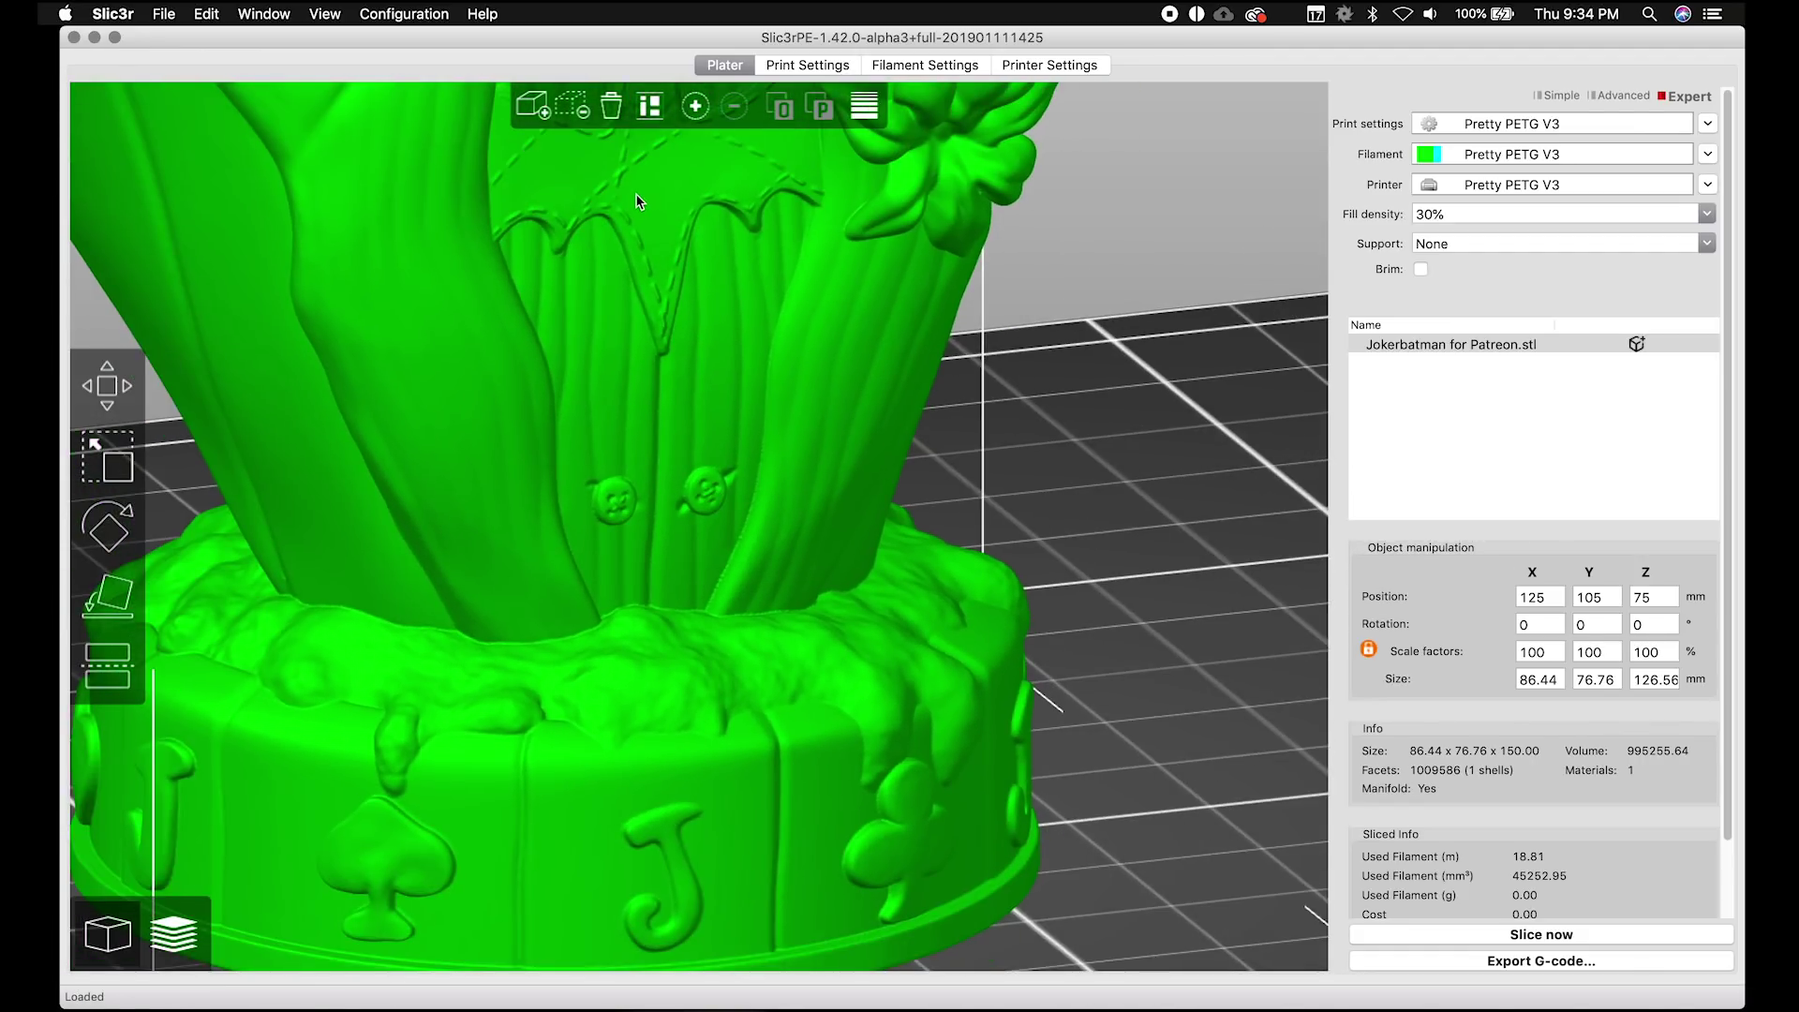
Step: Lay the bust on a side face with Place on Face, then stand it upright on its base
click(1092, 488)
middle_drag(1093, 489, 1090, 600)
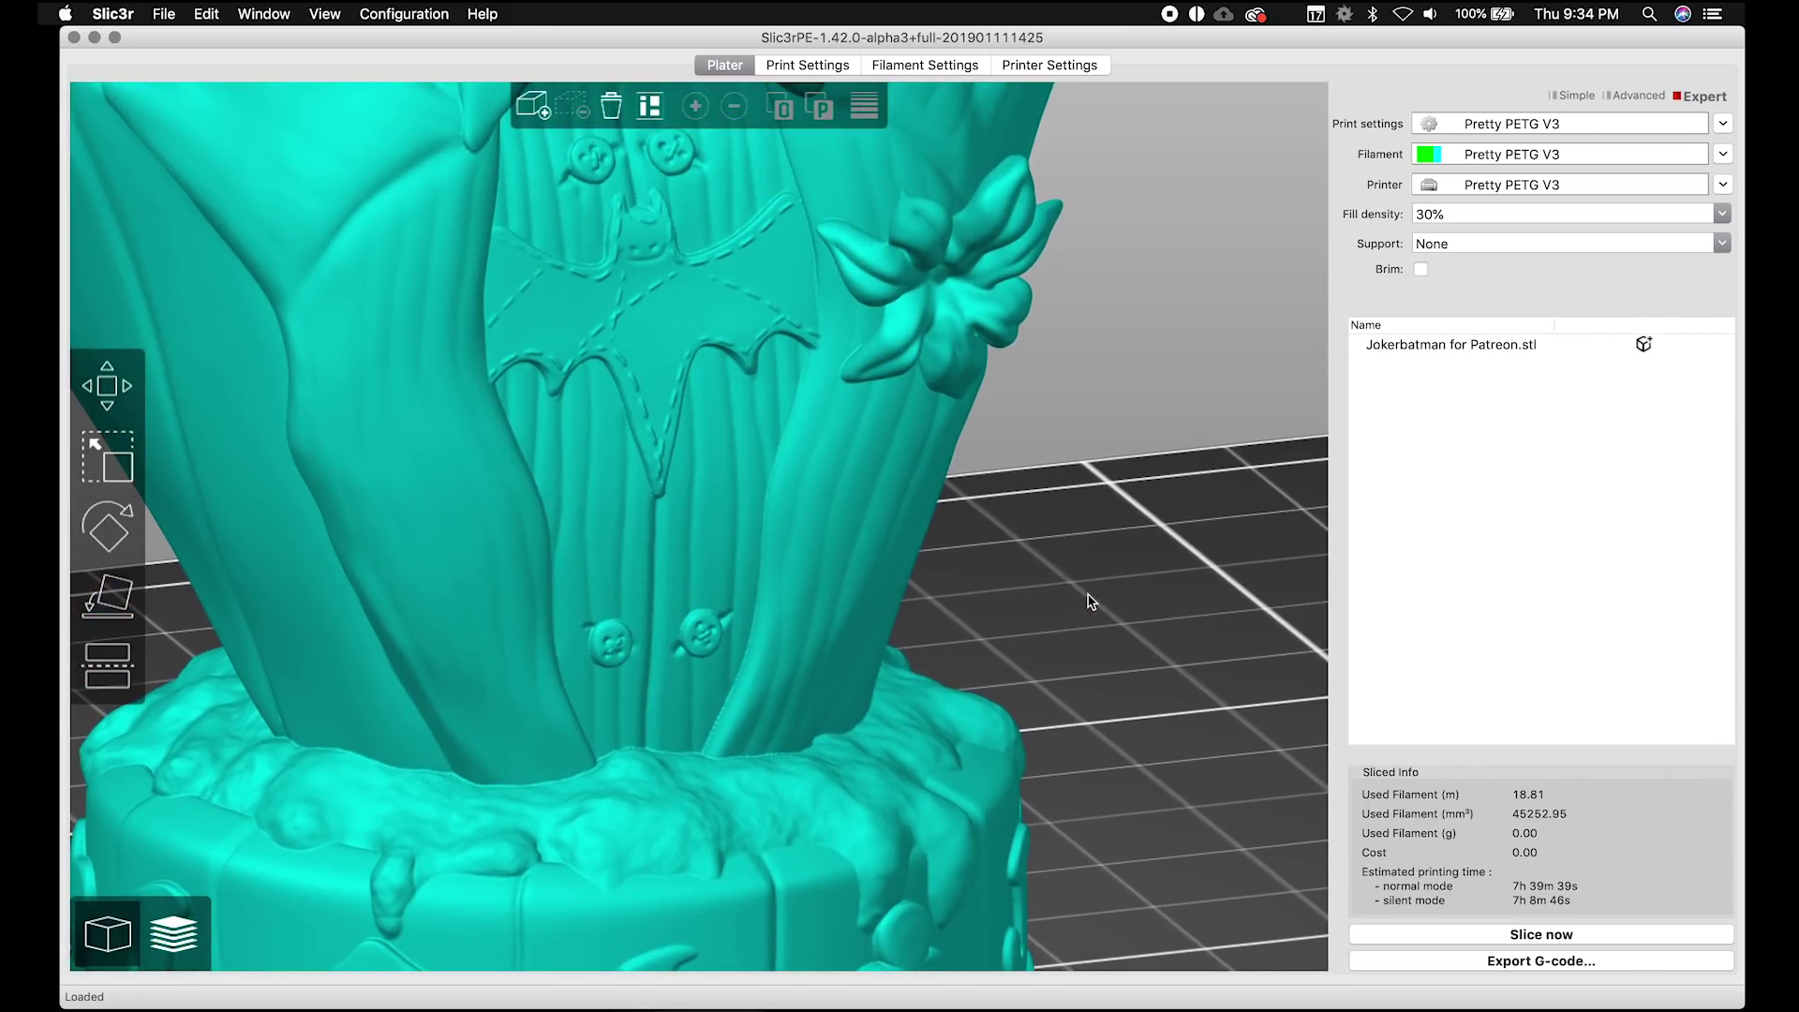
scroll(1090, 601, down, 10)
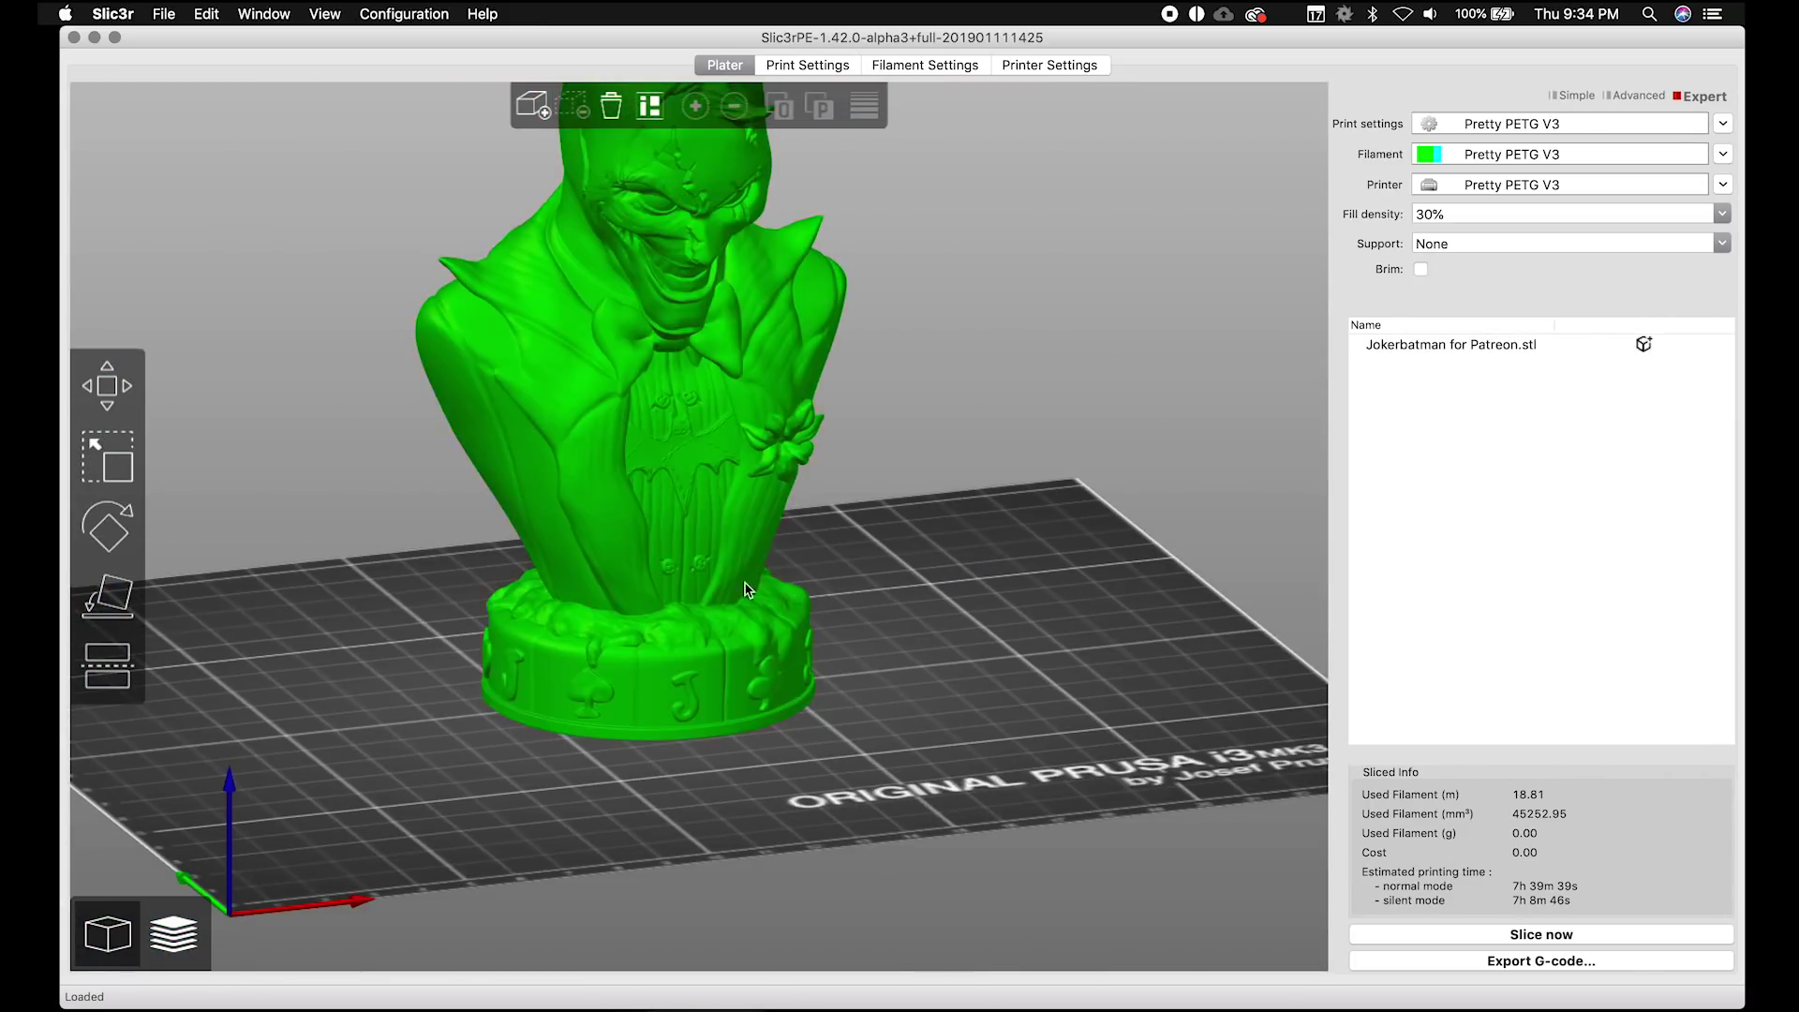
click(720, 585)
click(108, 535)
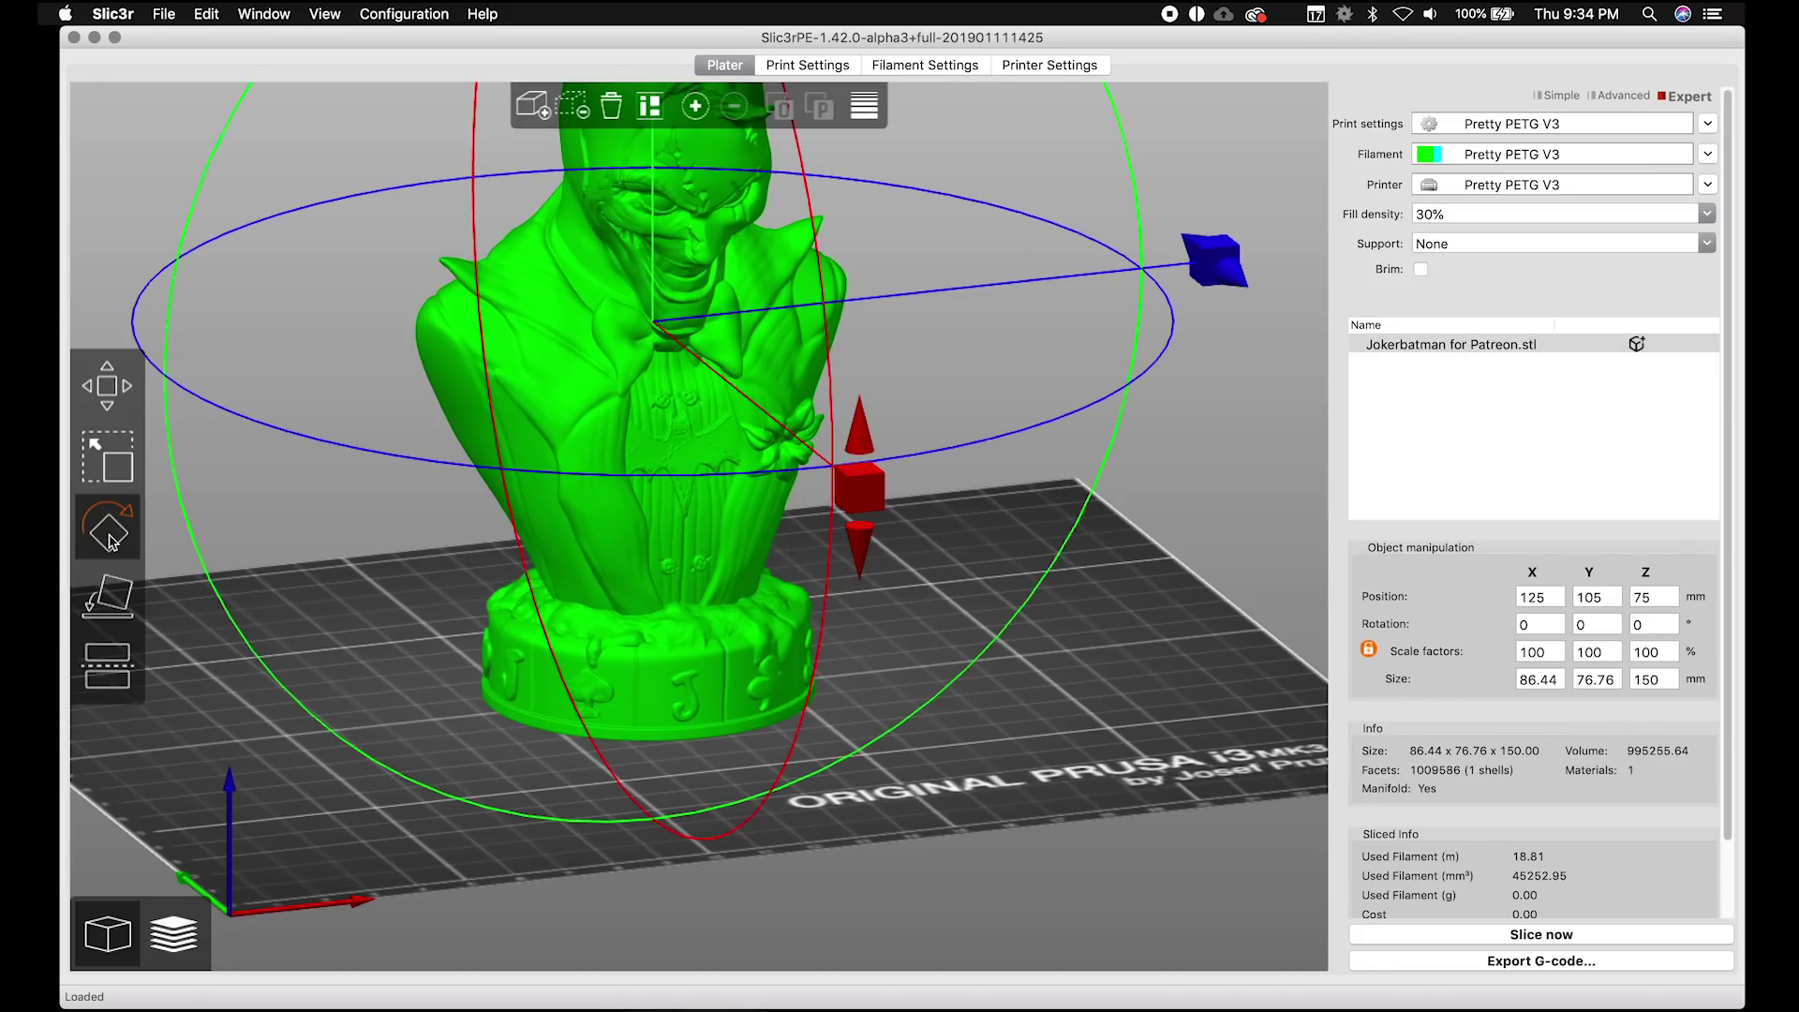
click(109, 596)
drag(840, 706, 972, 702)
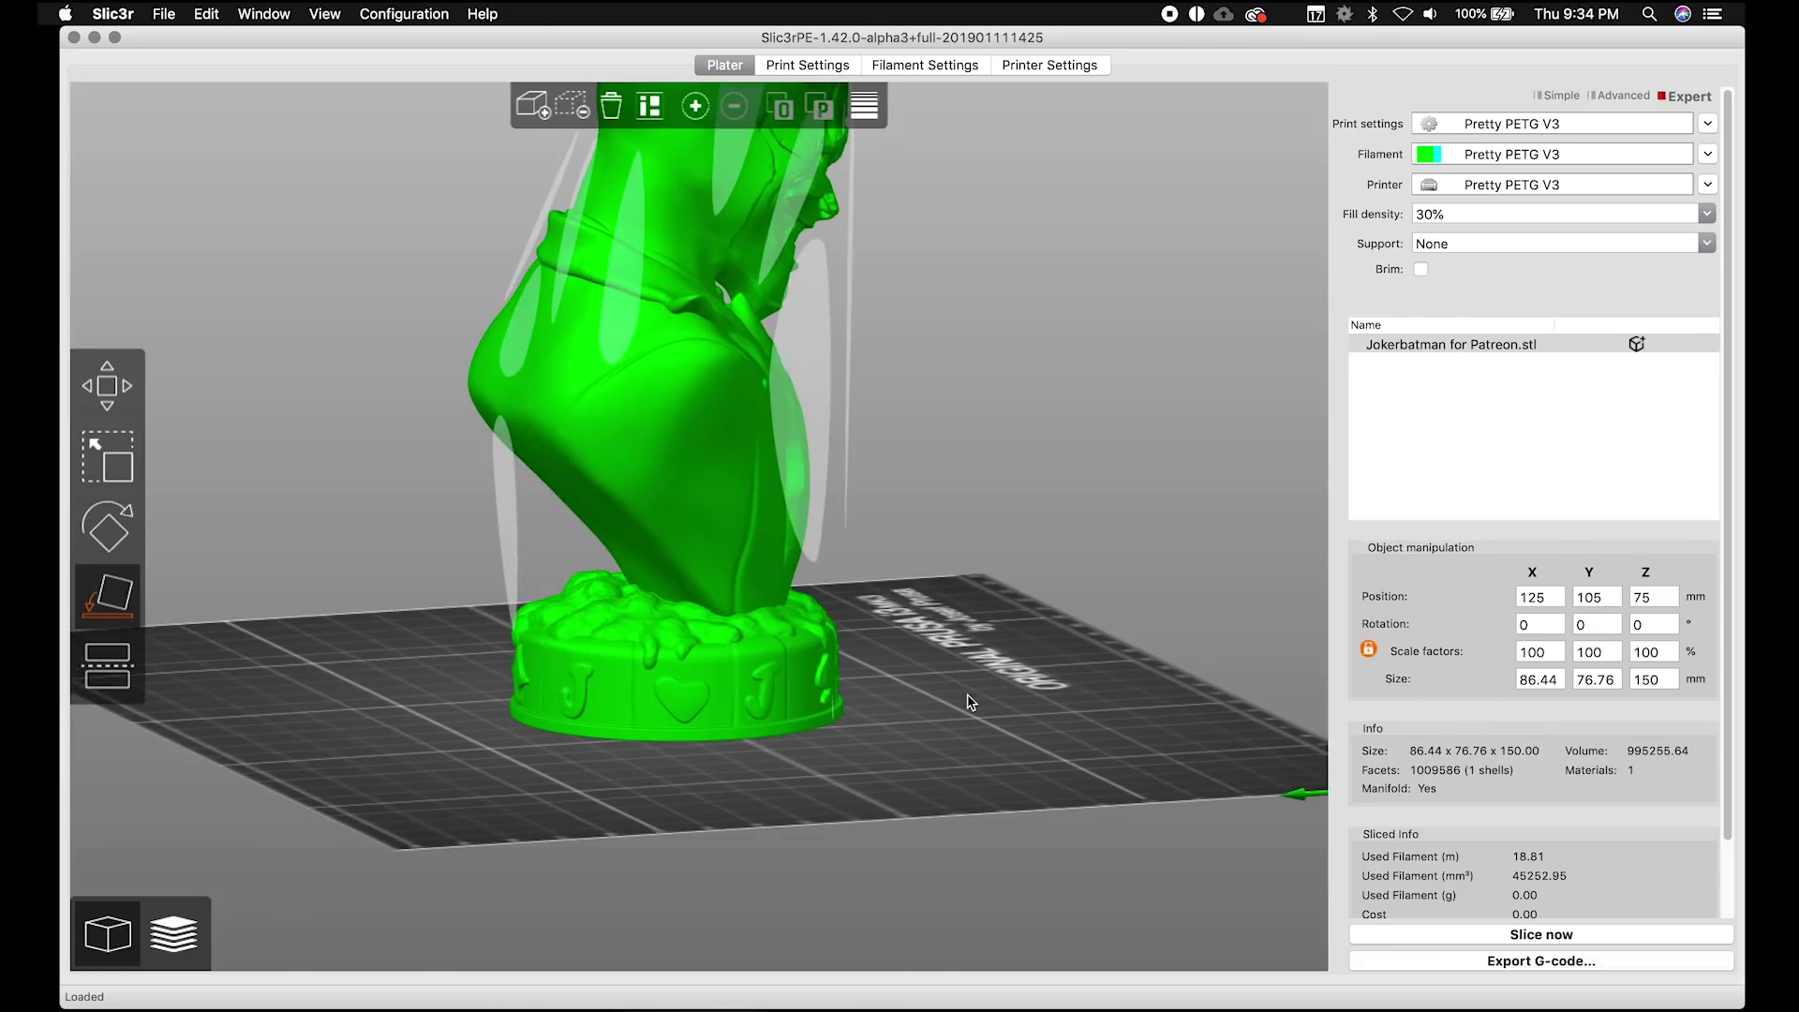
click(506, 522)
click(825, 641)
drag(824, 641, 704, 632)
click(704, 641)
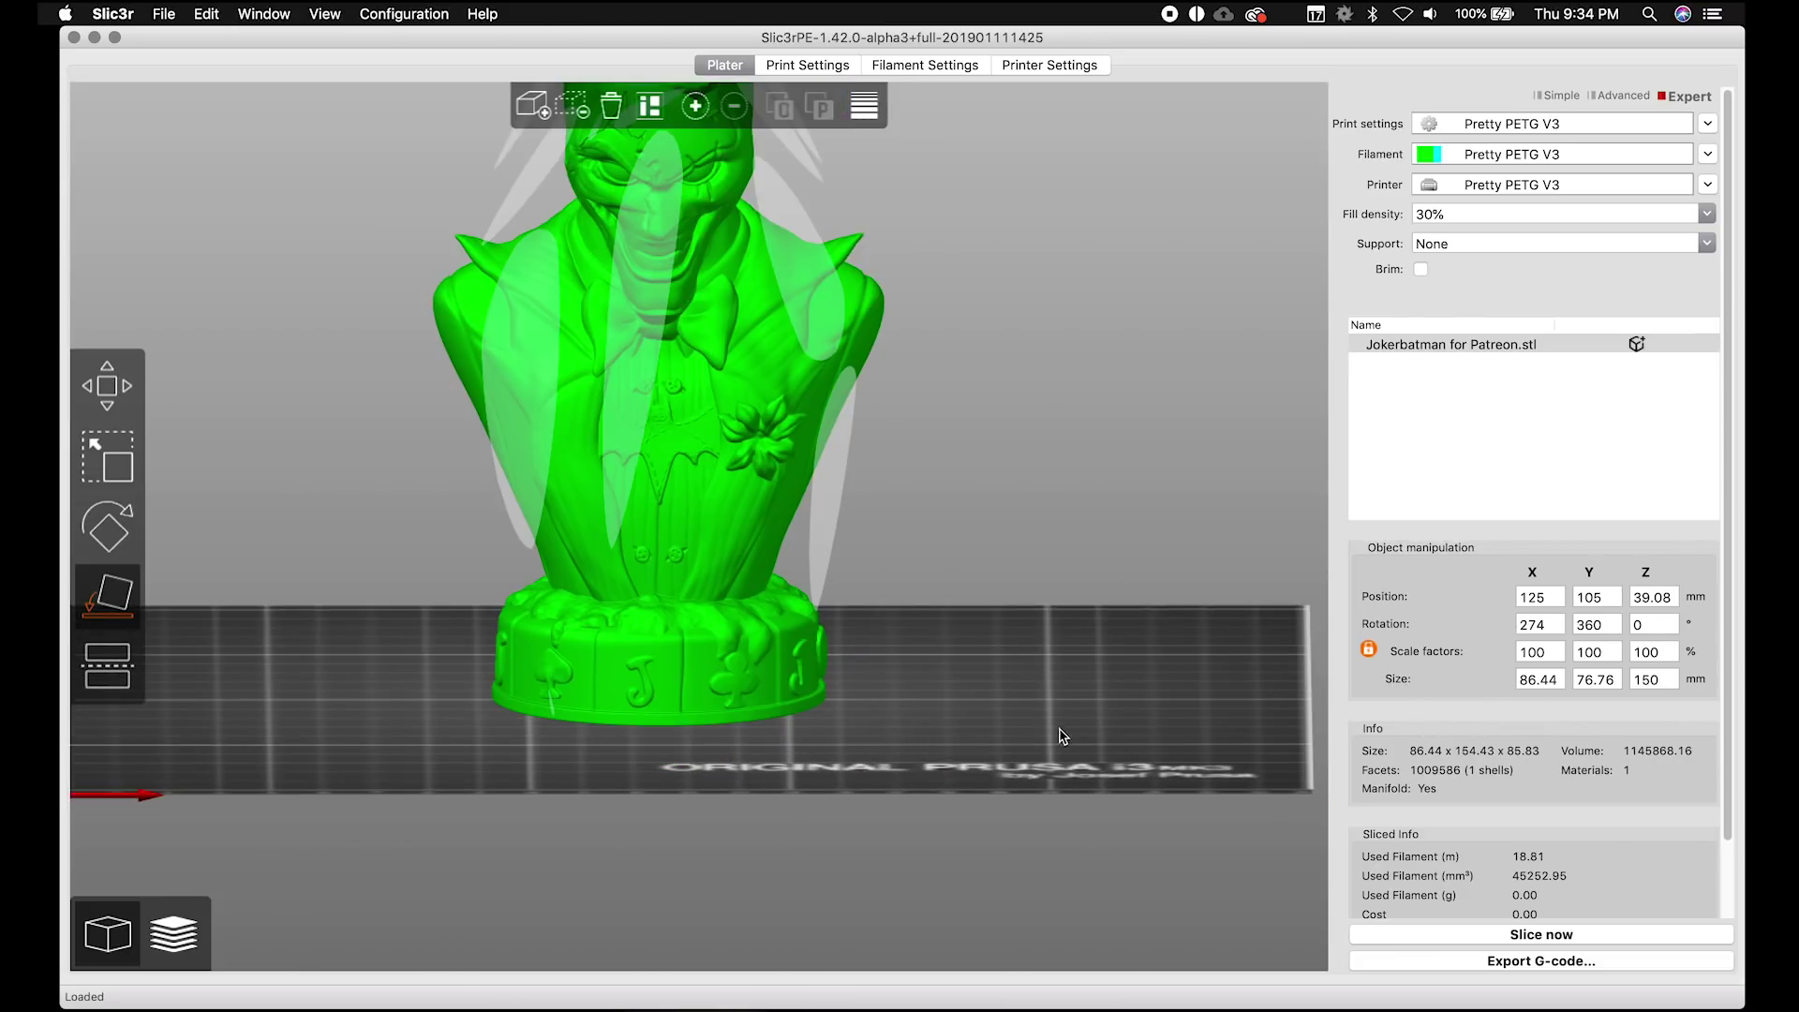
click(1027, 715)
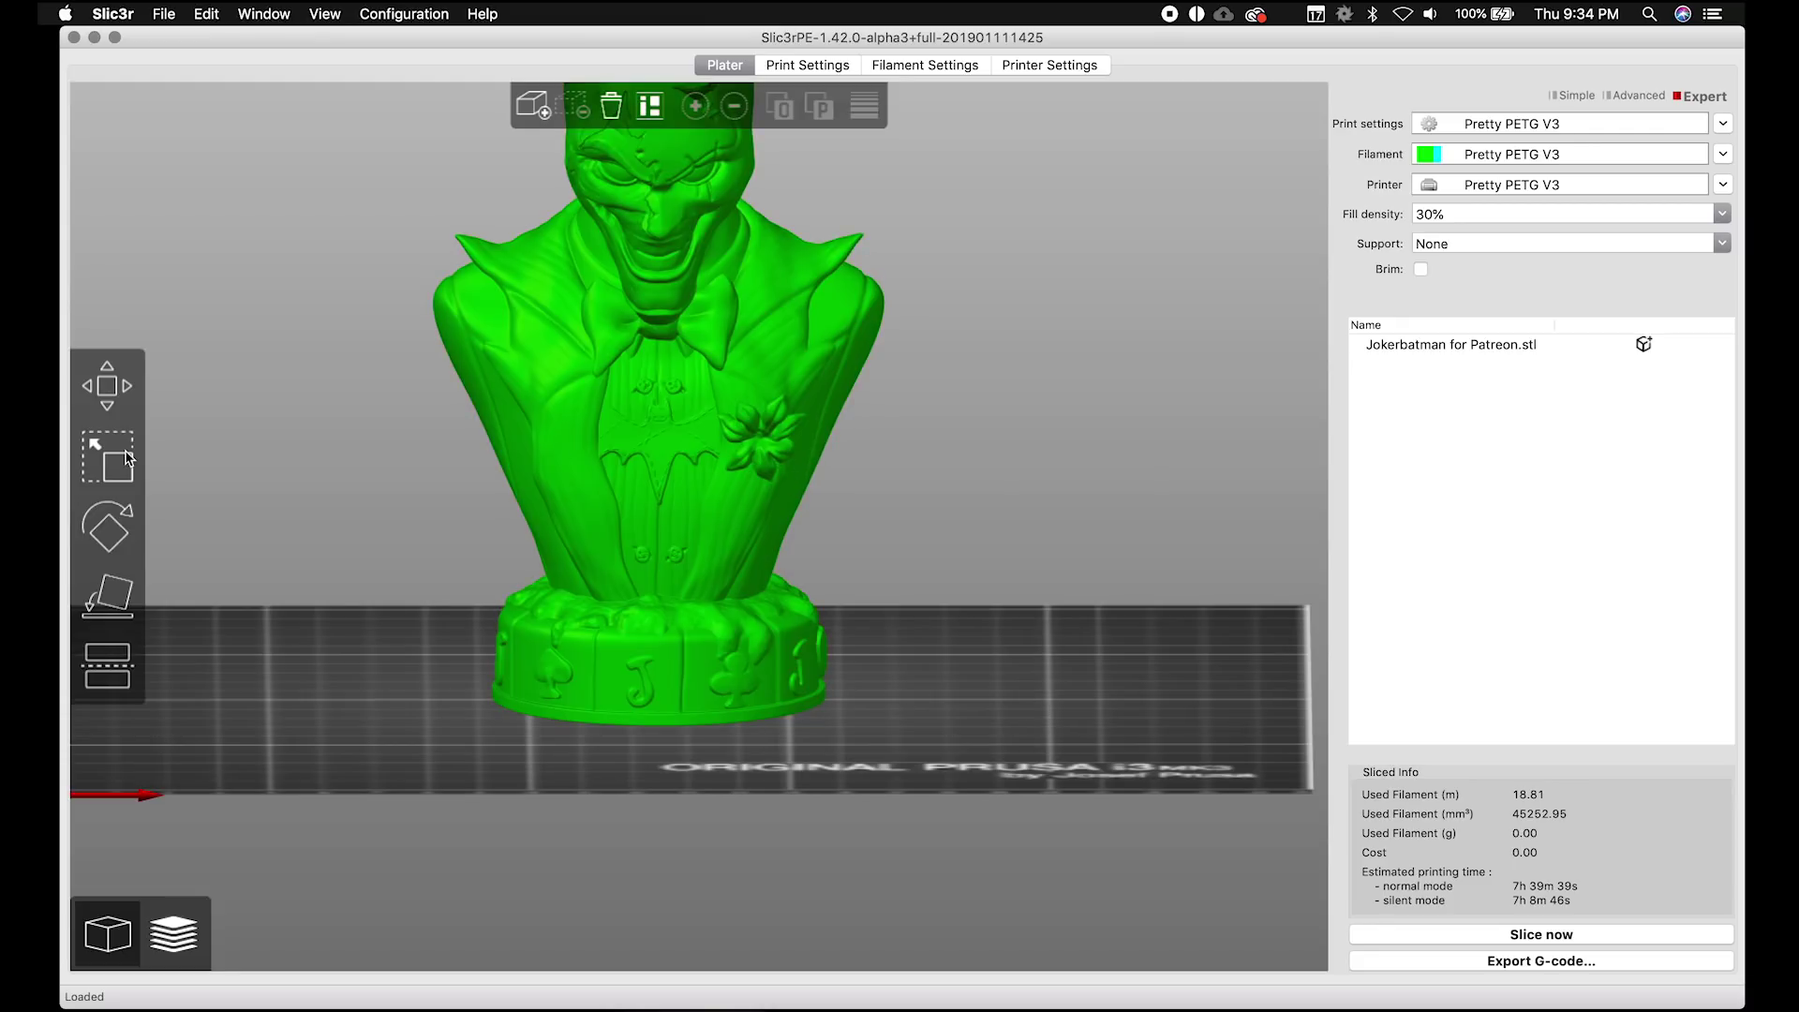
Step: Flip the bust 180° about X and back, leaving rotation at 360, 360, 360
key(ctrl+a)
click(109, 536)
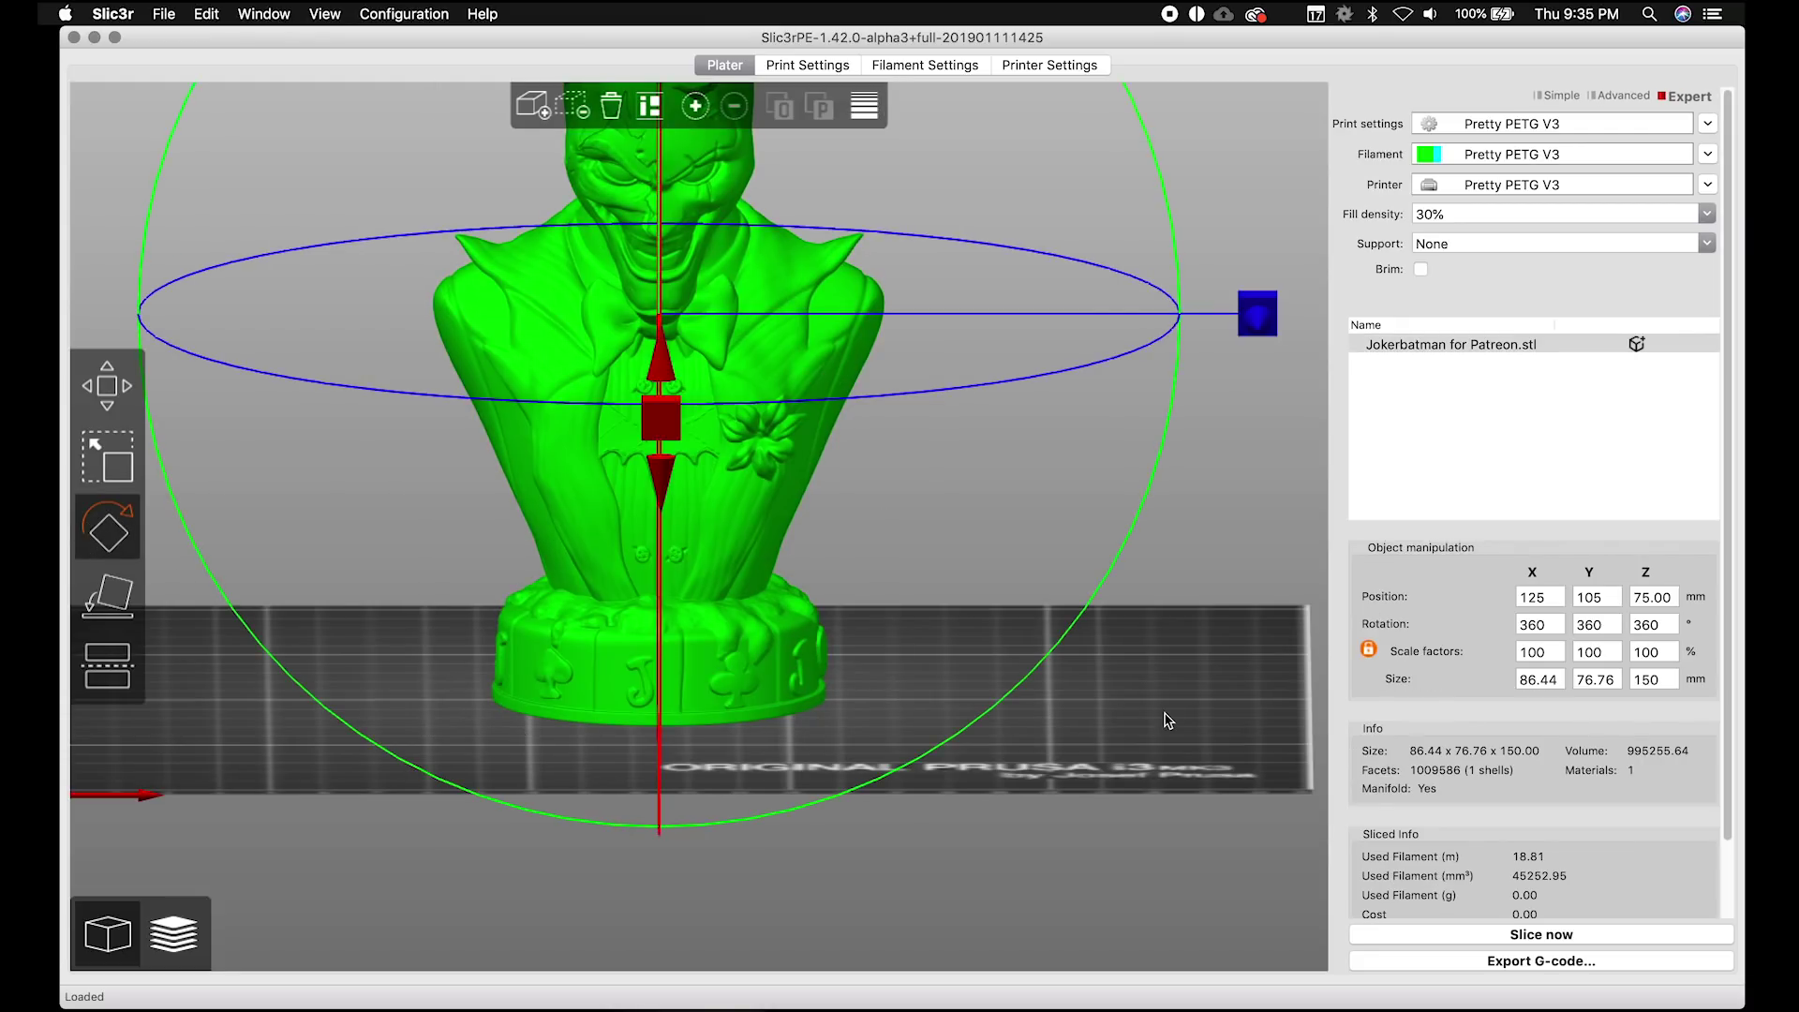
scroll(1077, 721, down, 5)
drag(1068, 672, 978, 723)
drag(353, 448, 549, 420)
drag(937, 553, 694, 529)
Step: Shrink the bust uniformly to about 83 percent with the Scale tool
click(694, 530)
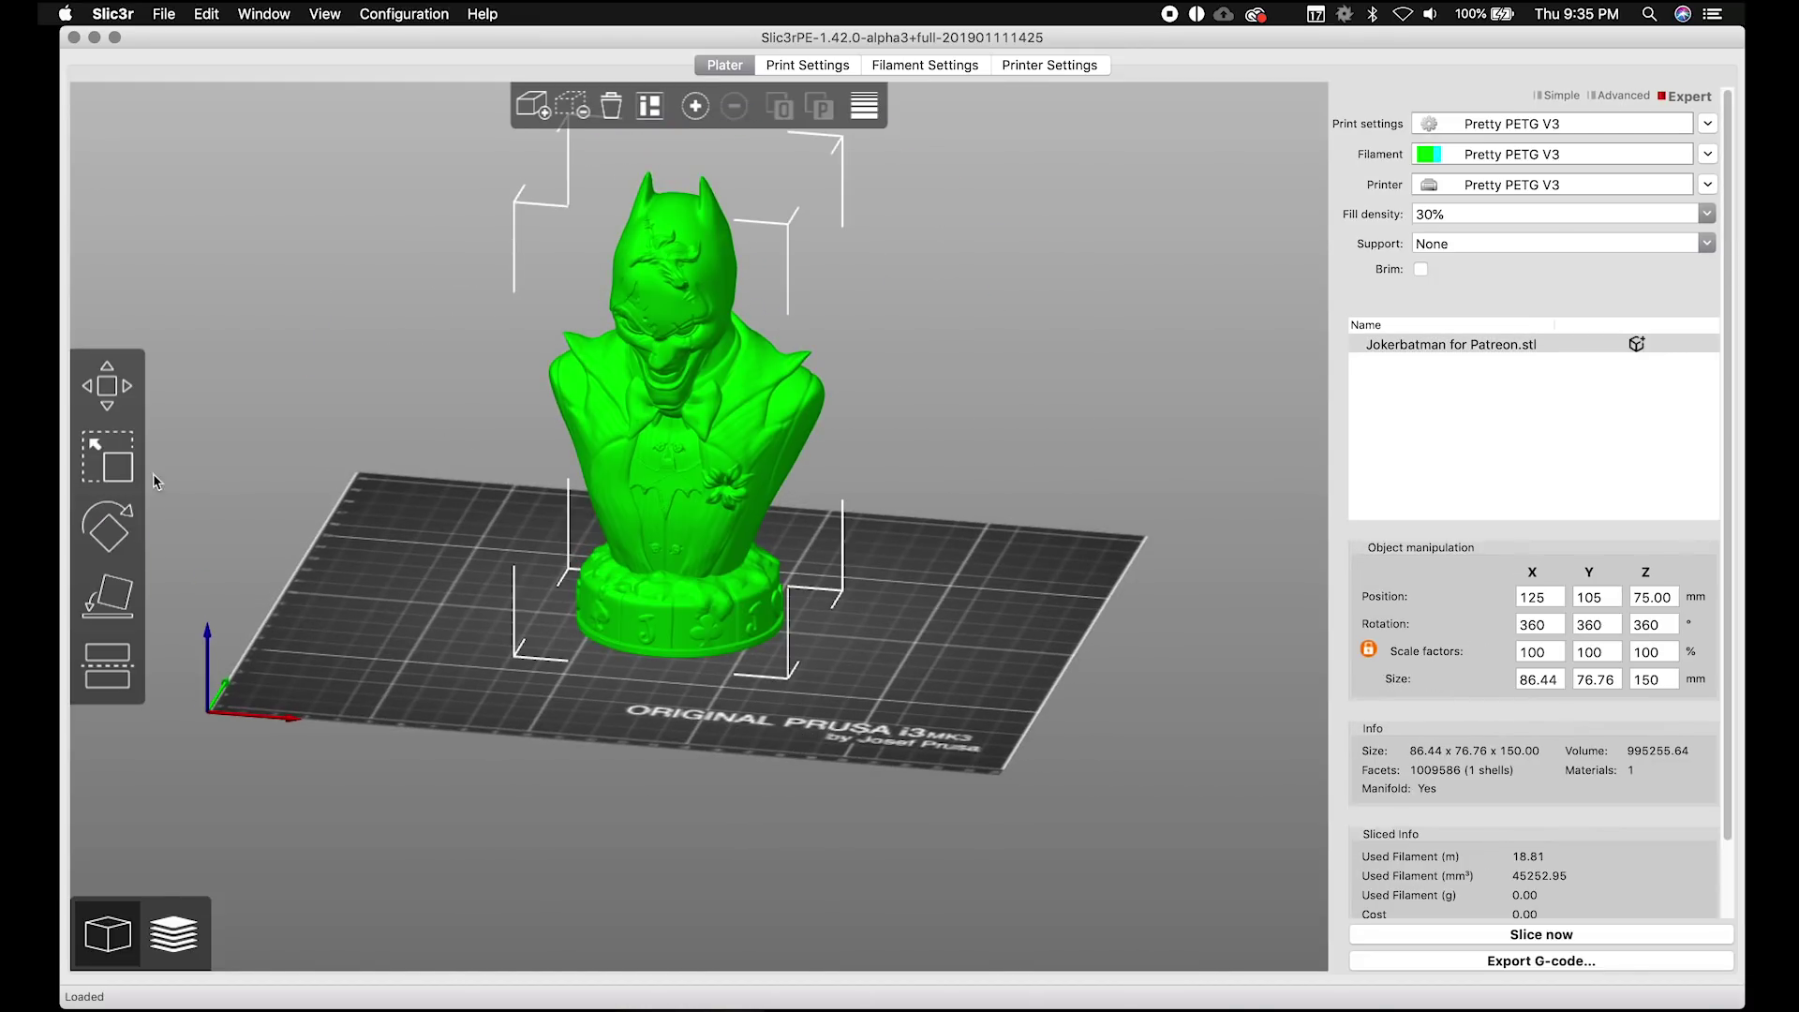
key(s)
drag(855, 645, 878, 673)
mouse_move(825, 559)
mouse_down()
mouse_move(771, 523)
mouse_move(815, 576)
mouse_up()
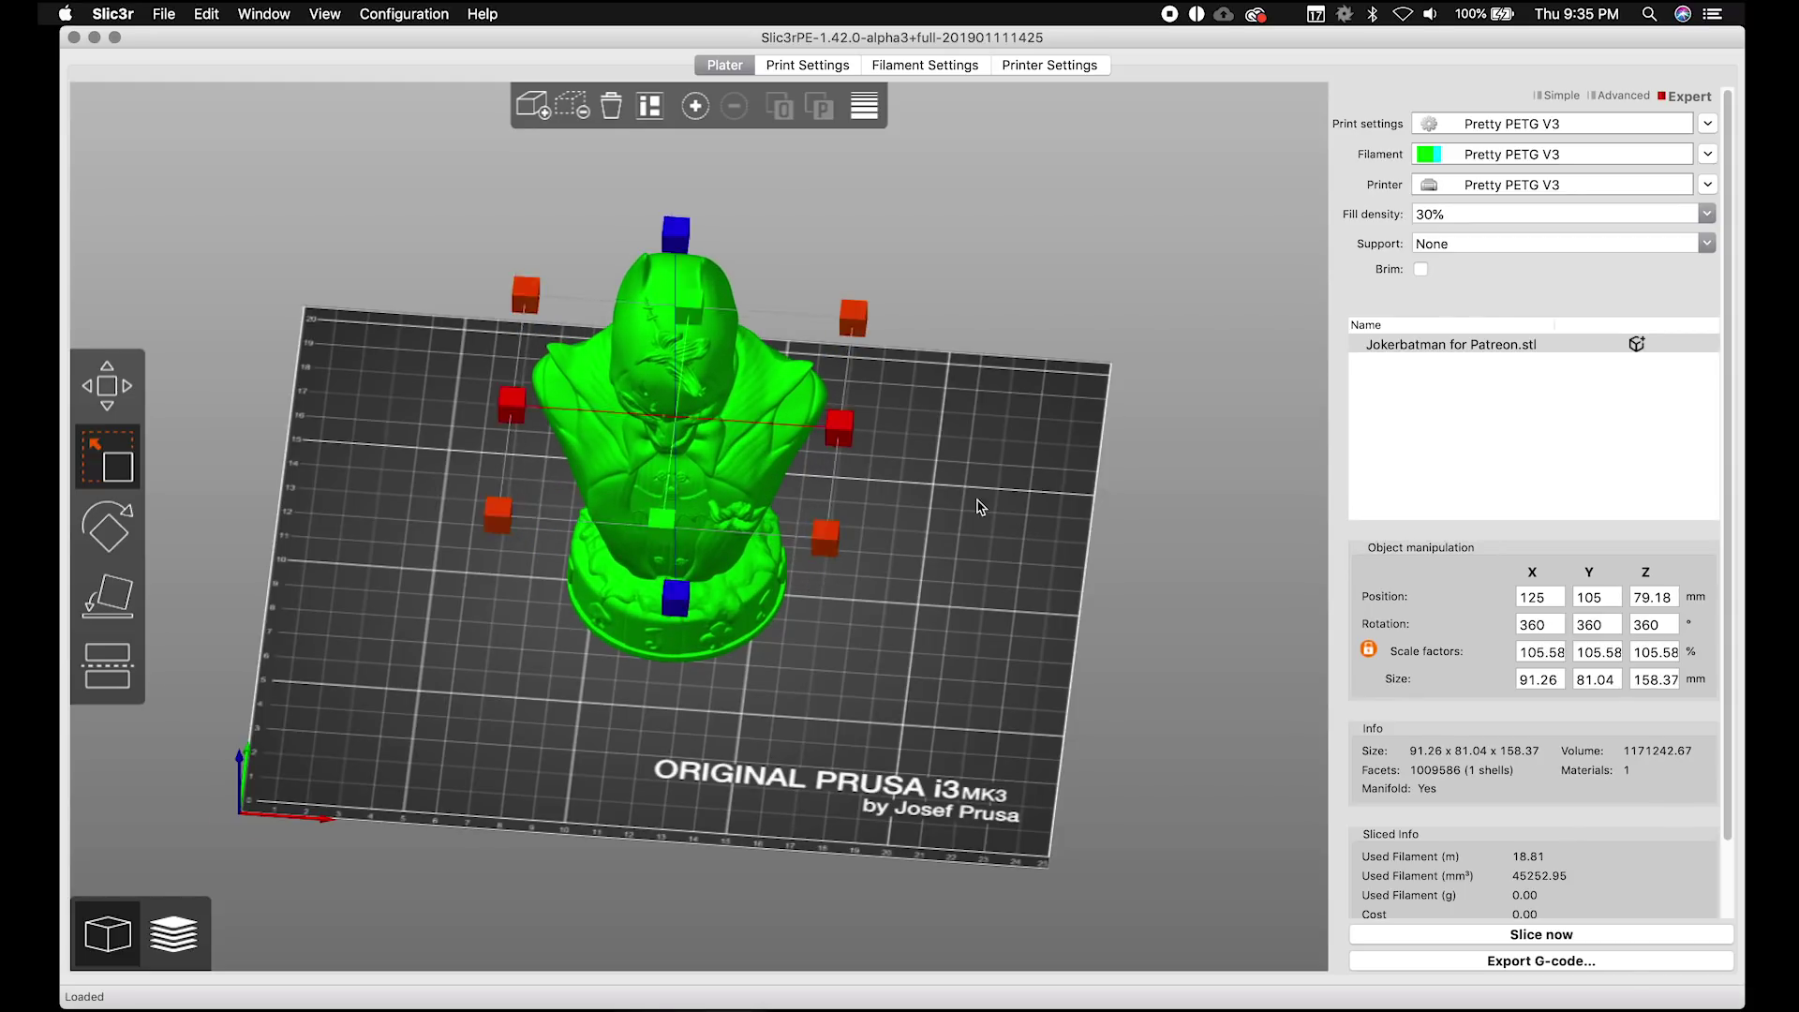
click(1016, 527)
Step: Stretch the bust non-uniformly to 60.79 x 130.93 x 198.91 mm along X, Z and Y
click(572, 440)
click(107, 457)
drag(837, 433, 785, 444)
drag(681, 309, 677, 136)
drag(656, 459, 897, 701)
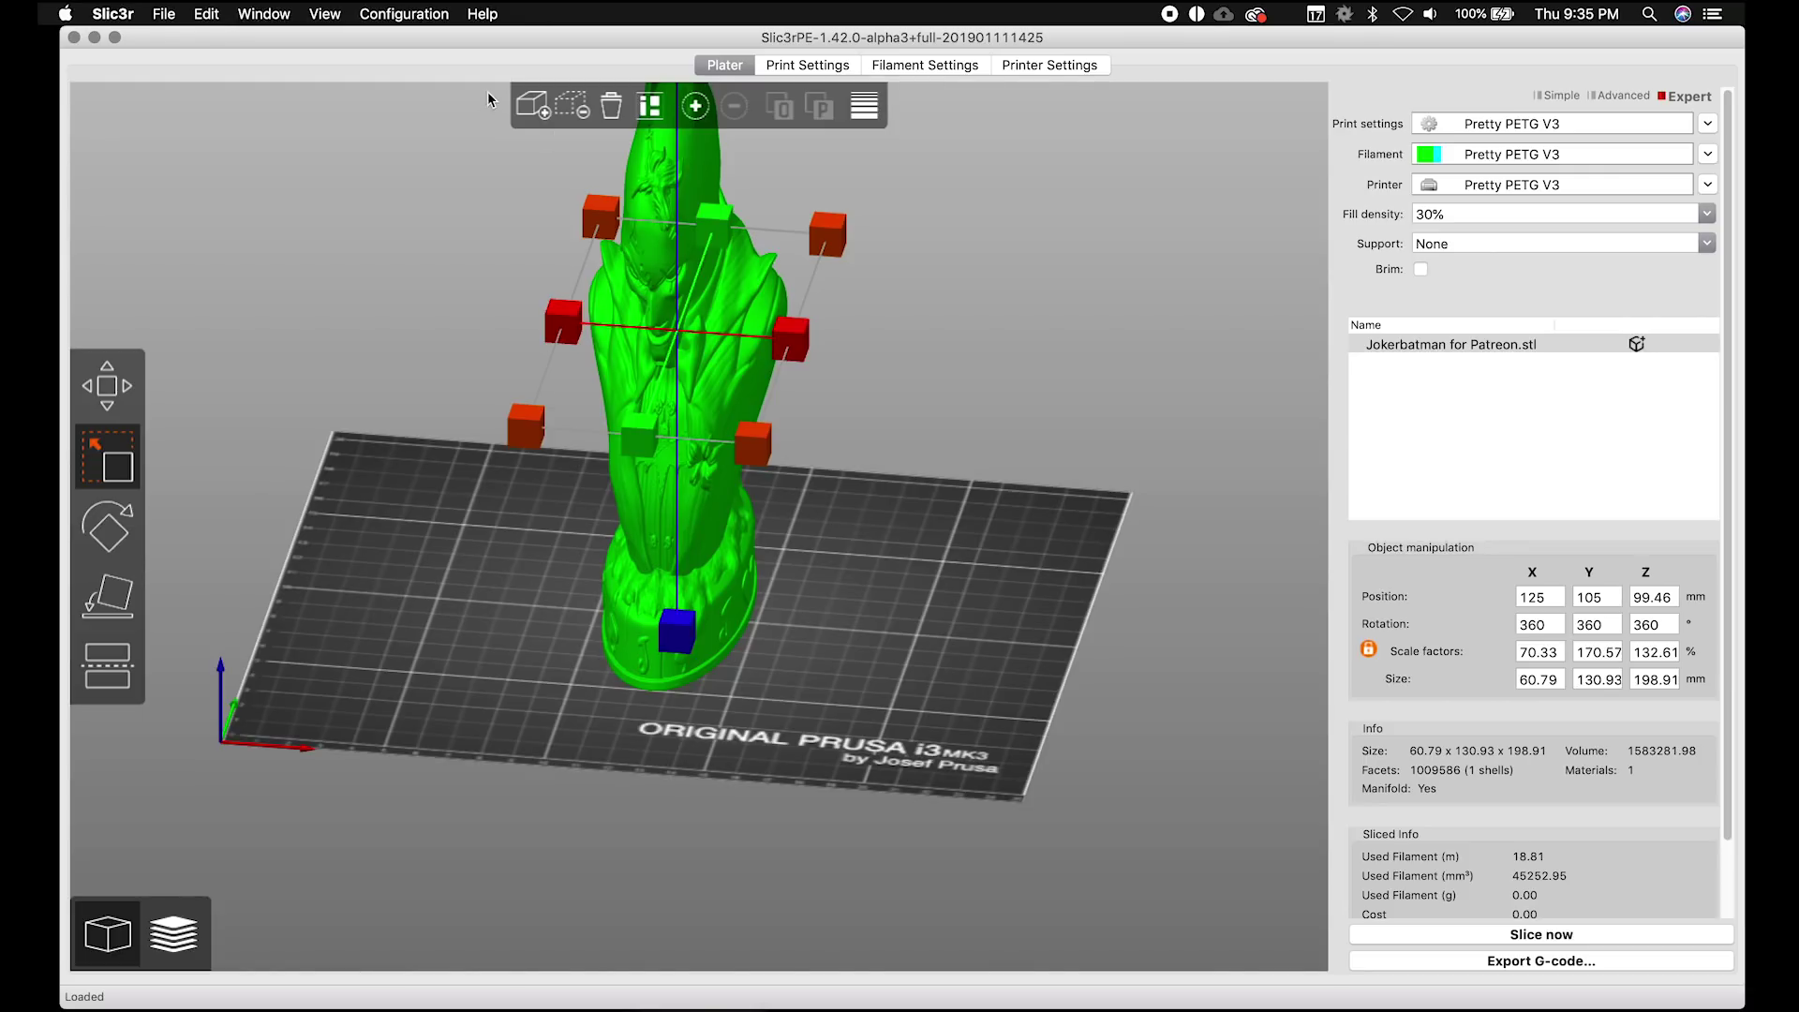
click(1002, 429)
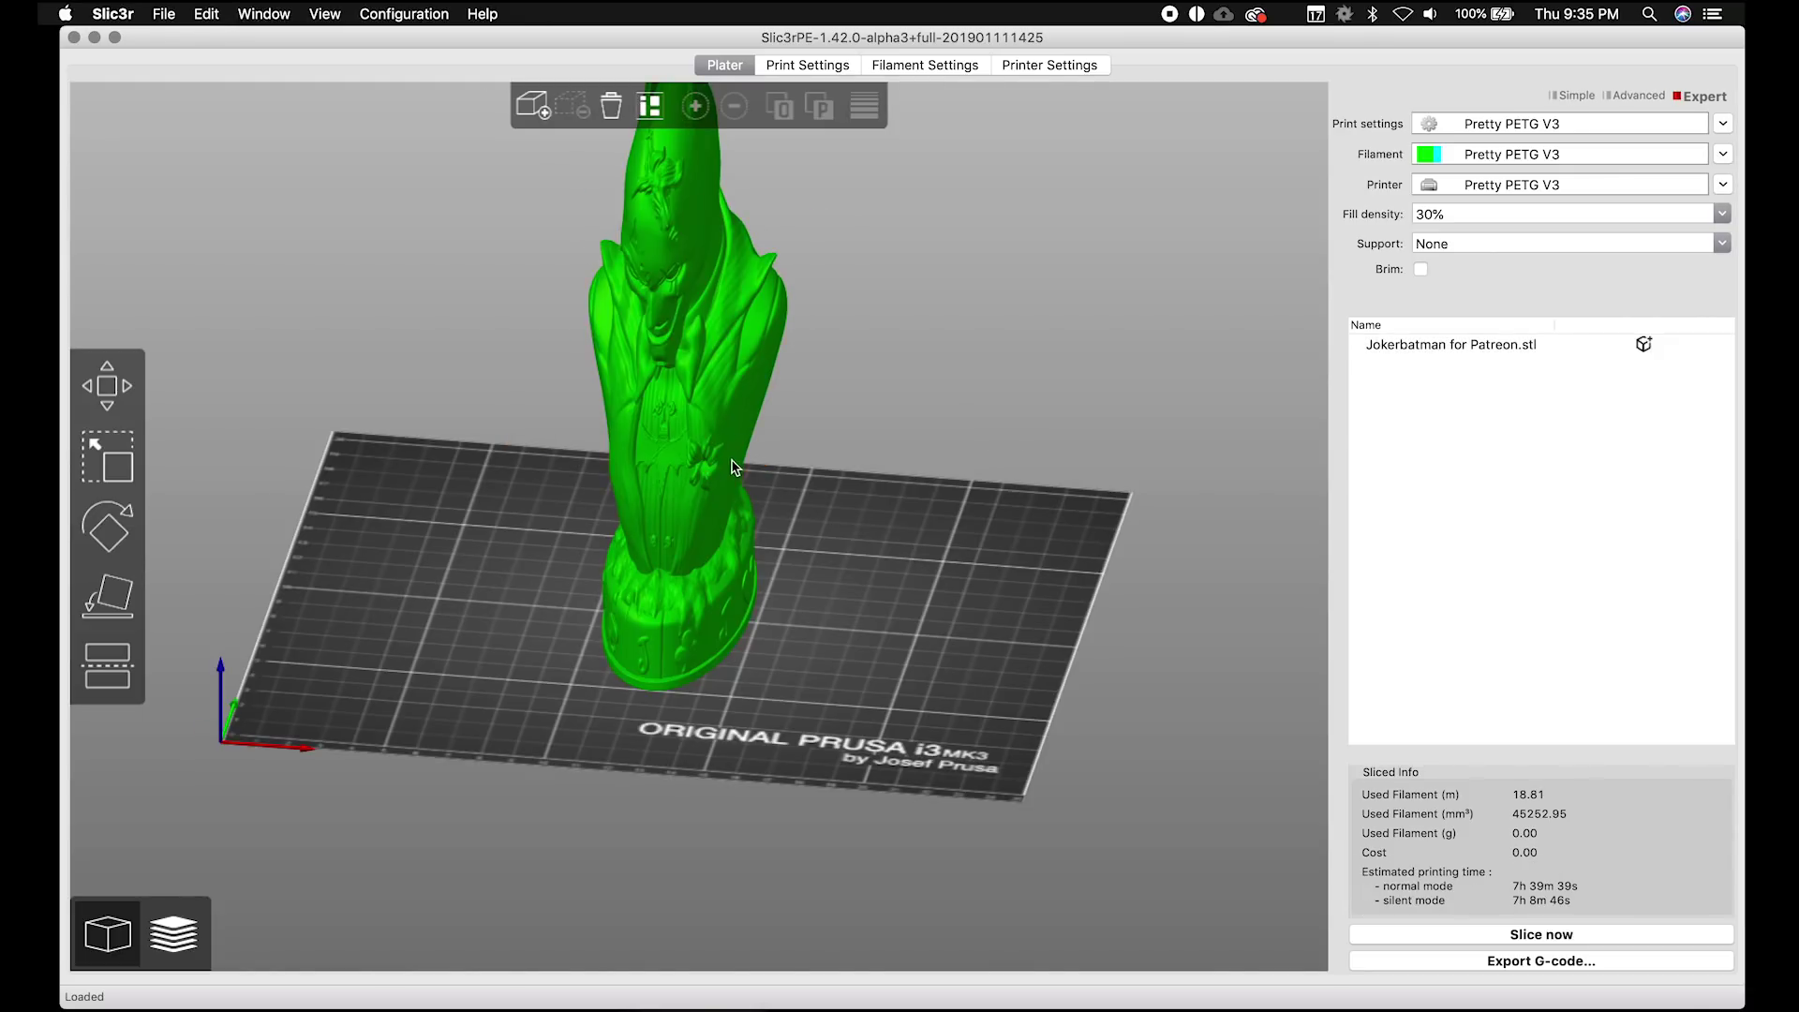
Step: Unlock the scale lock and enter 100 for the X, Y and Z scale factors
click(1513, 700)
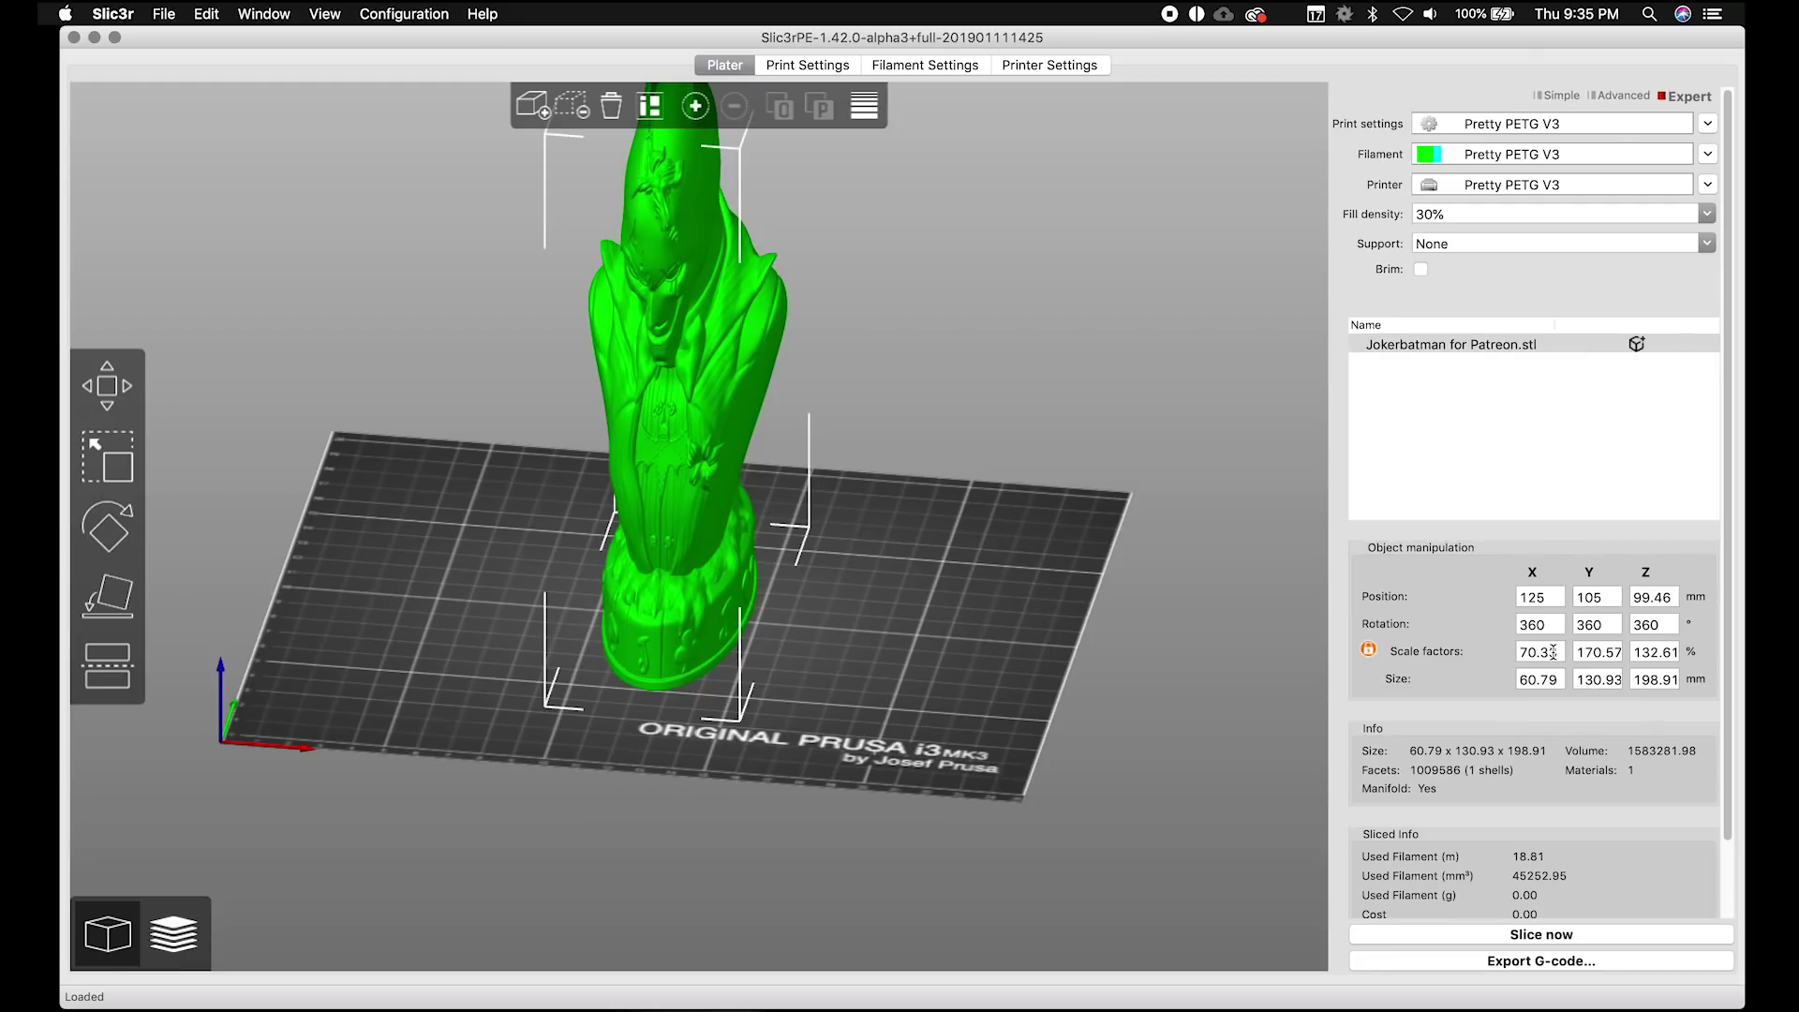
click(1369, 651)
drag(1554, 651, 1461, 651)
text(100)
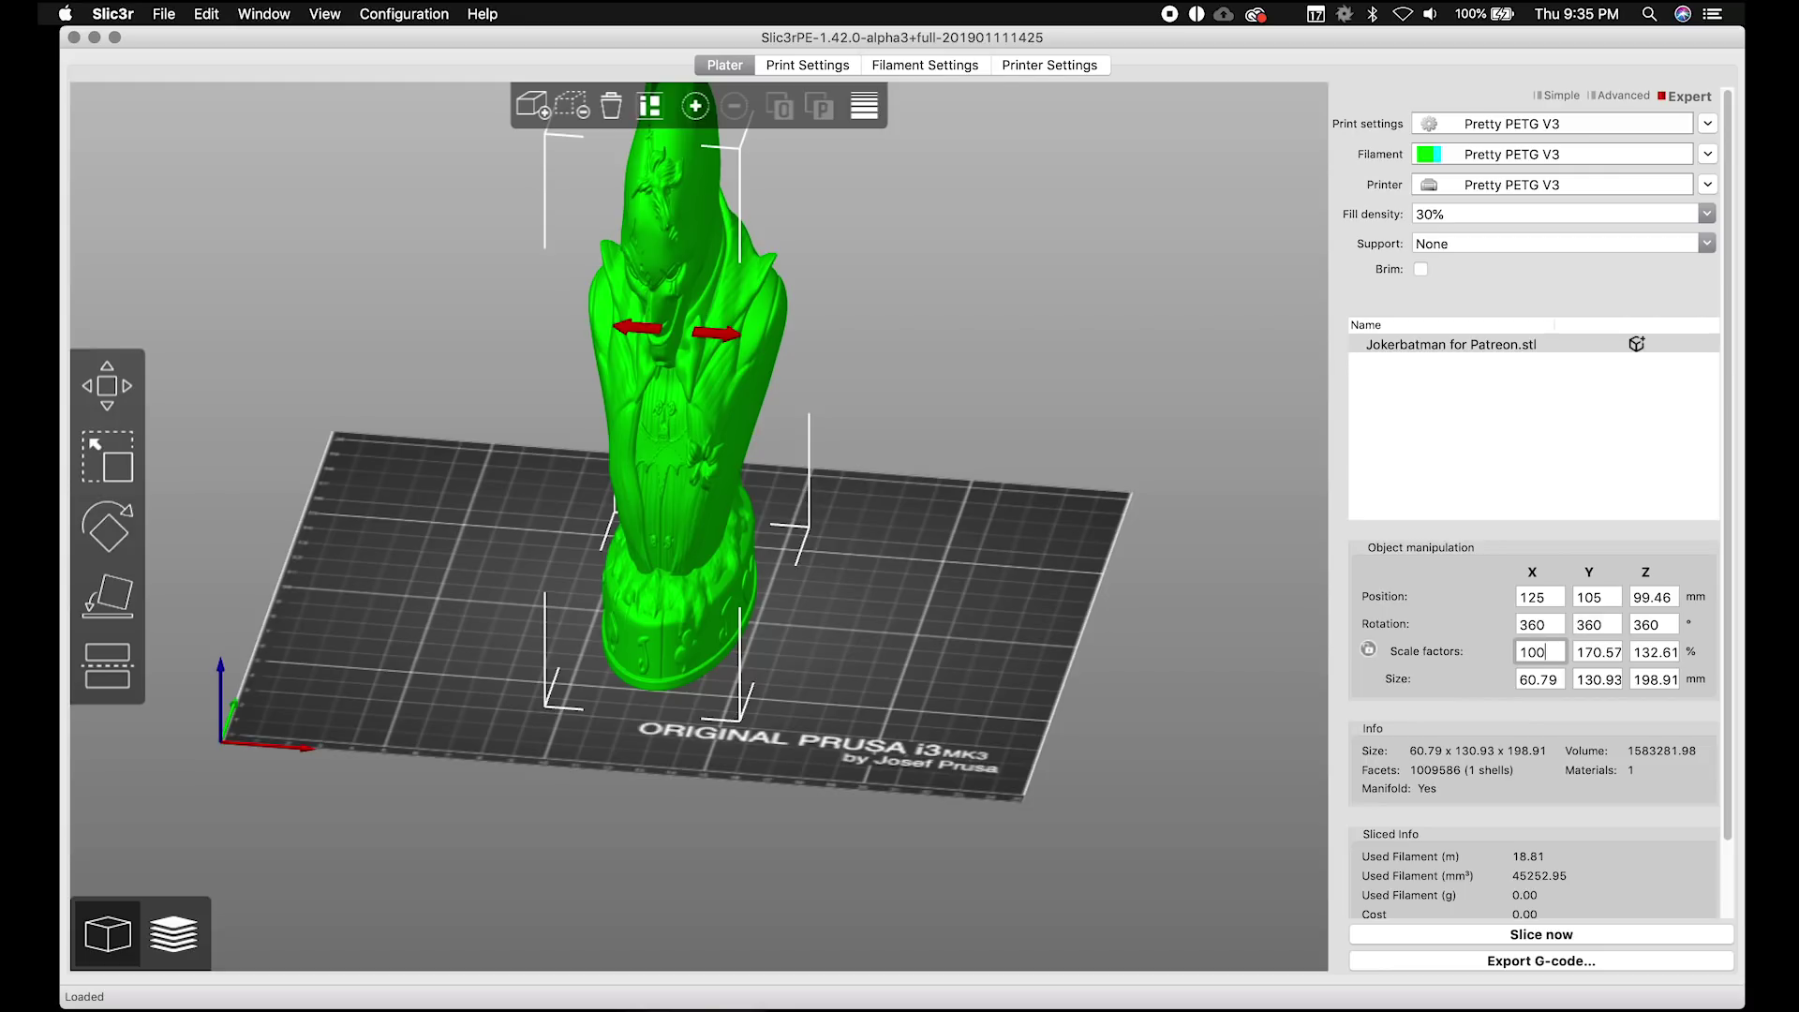
drag(1620, 652, 1575, 652)
text(1007)
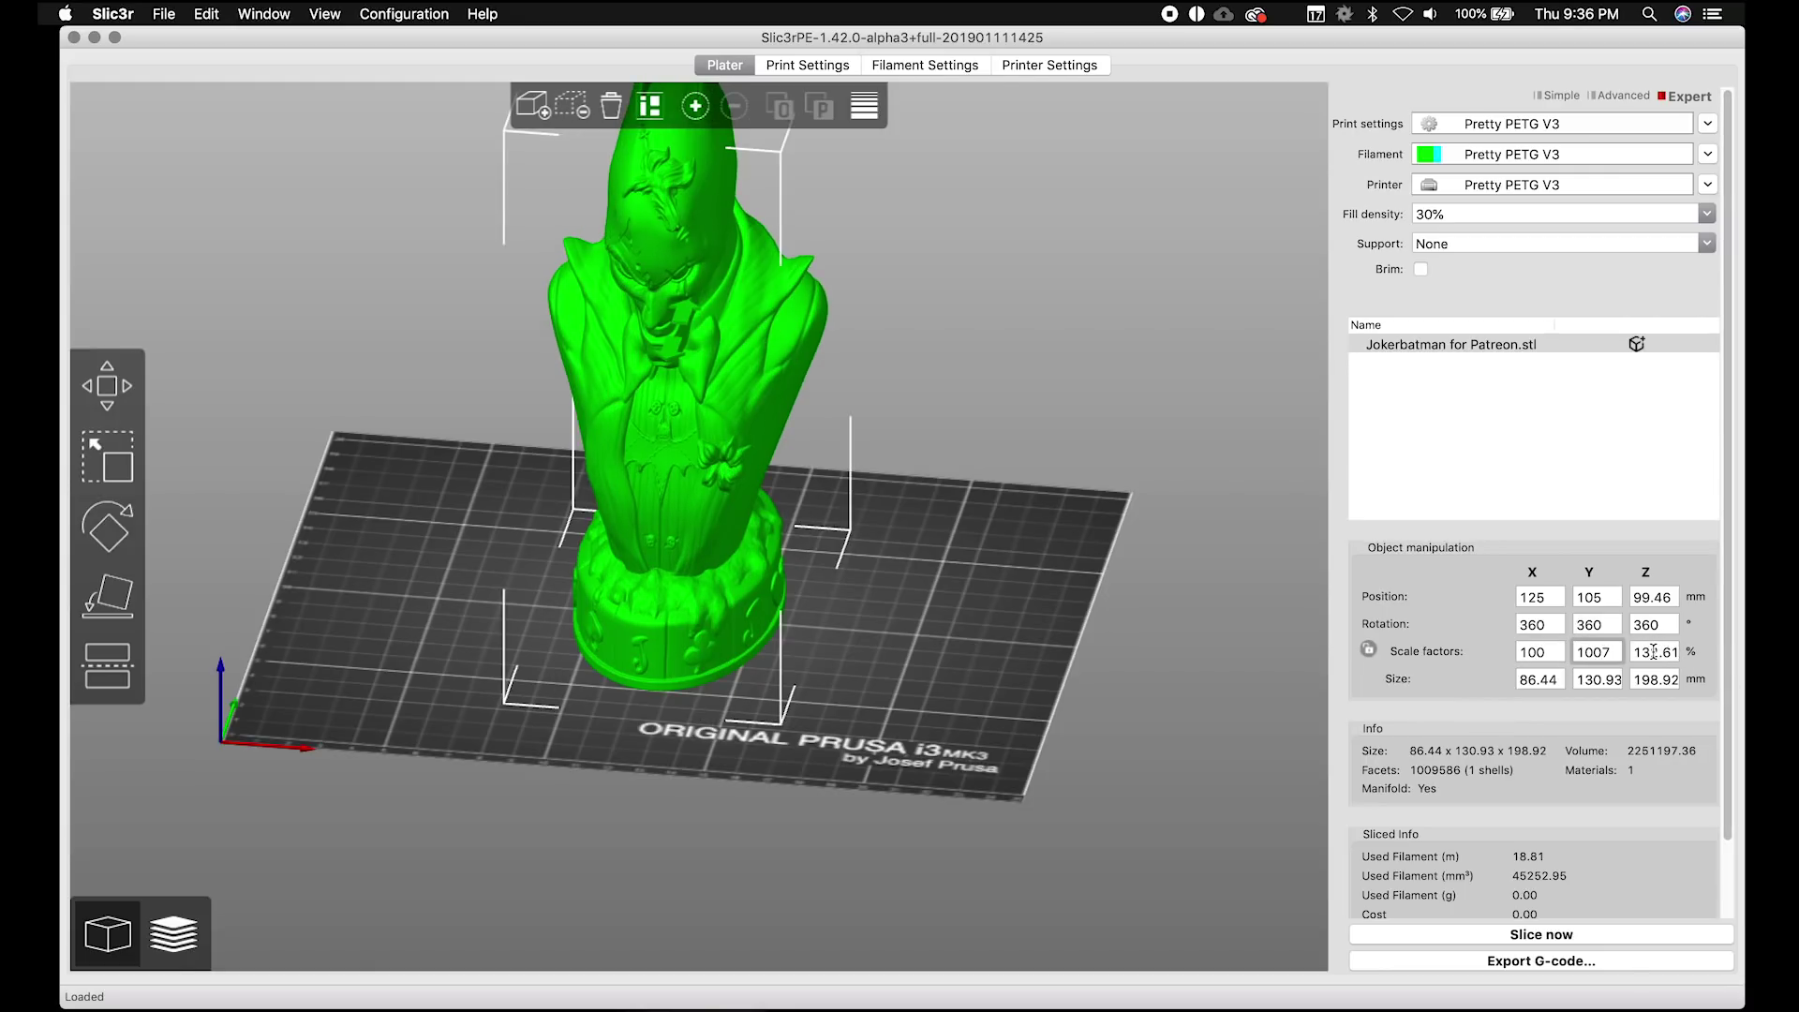
click(1613, 651)
drag(1636, 653, 1735, 660)
text(100)
key(Return)
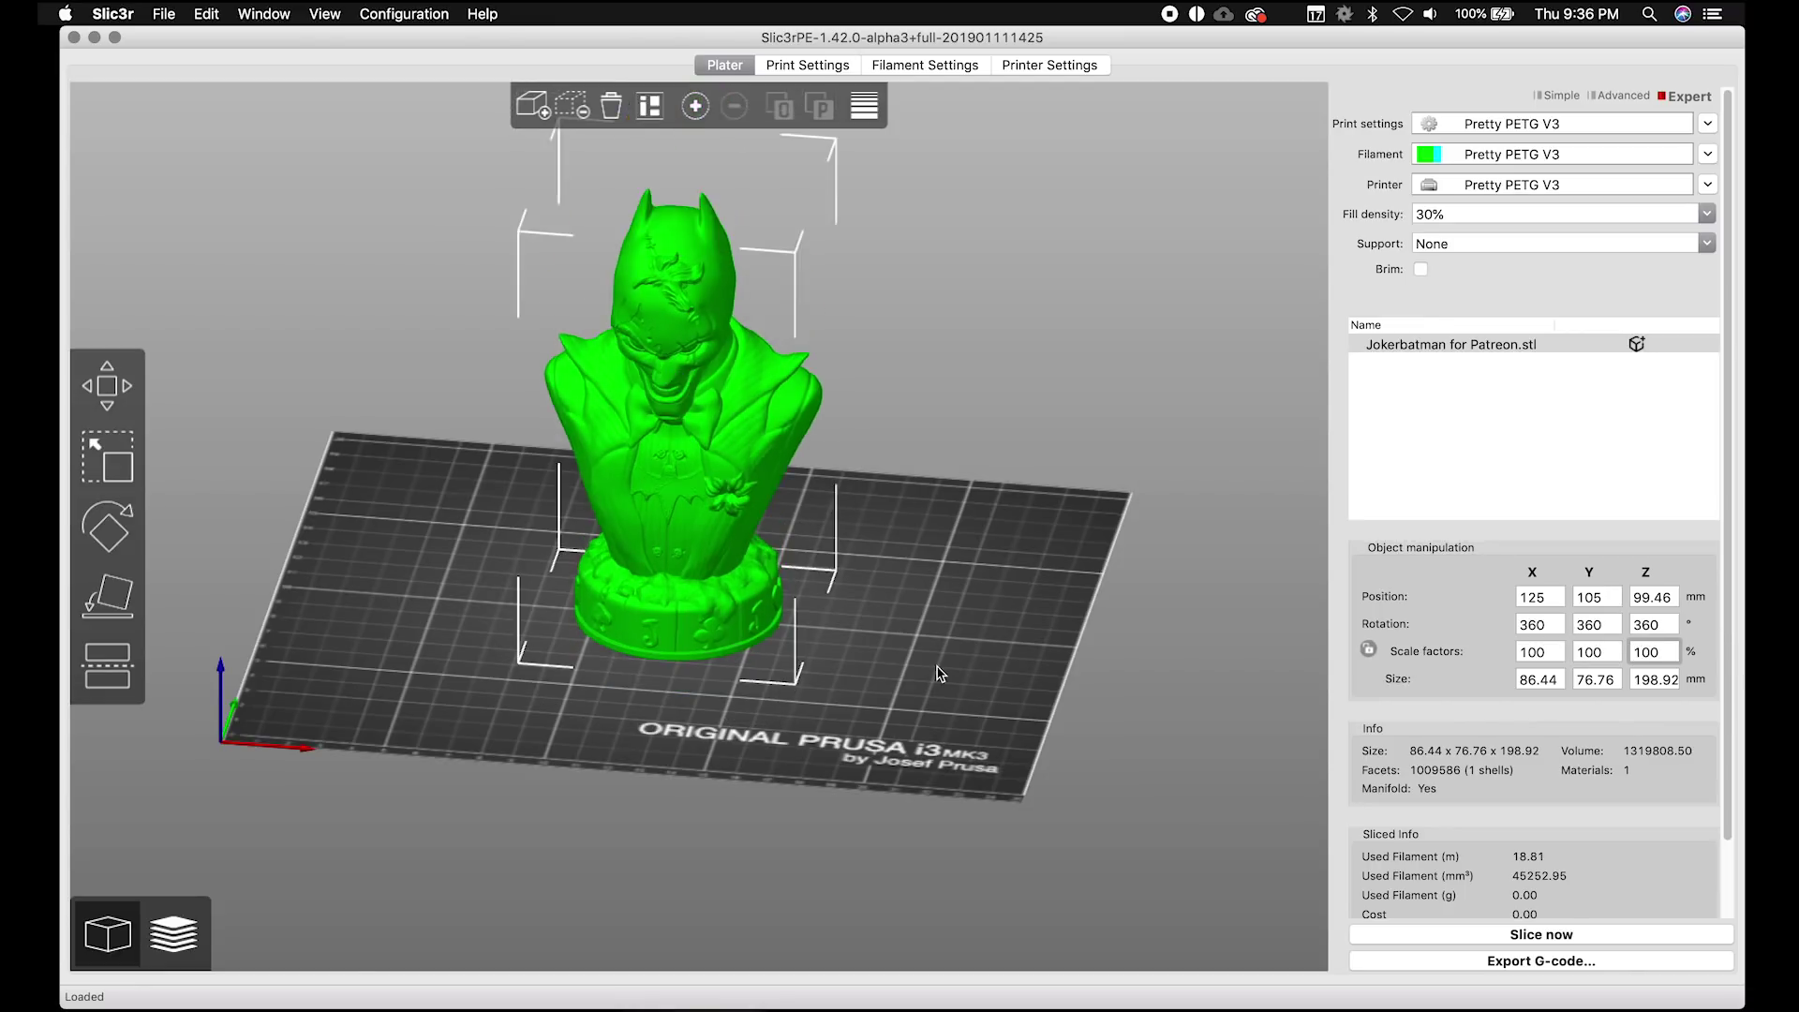
mouse_move(942, 680)
mouse_down()
mouse_move(951, 664)
mouse_move(931, 683)
mouse_move(961, 685)
mouse_up()
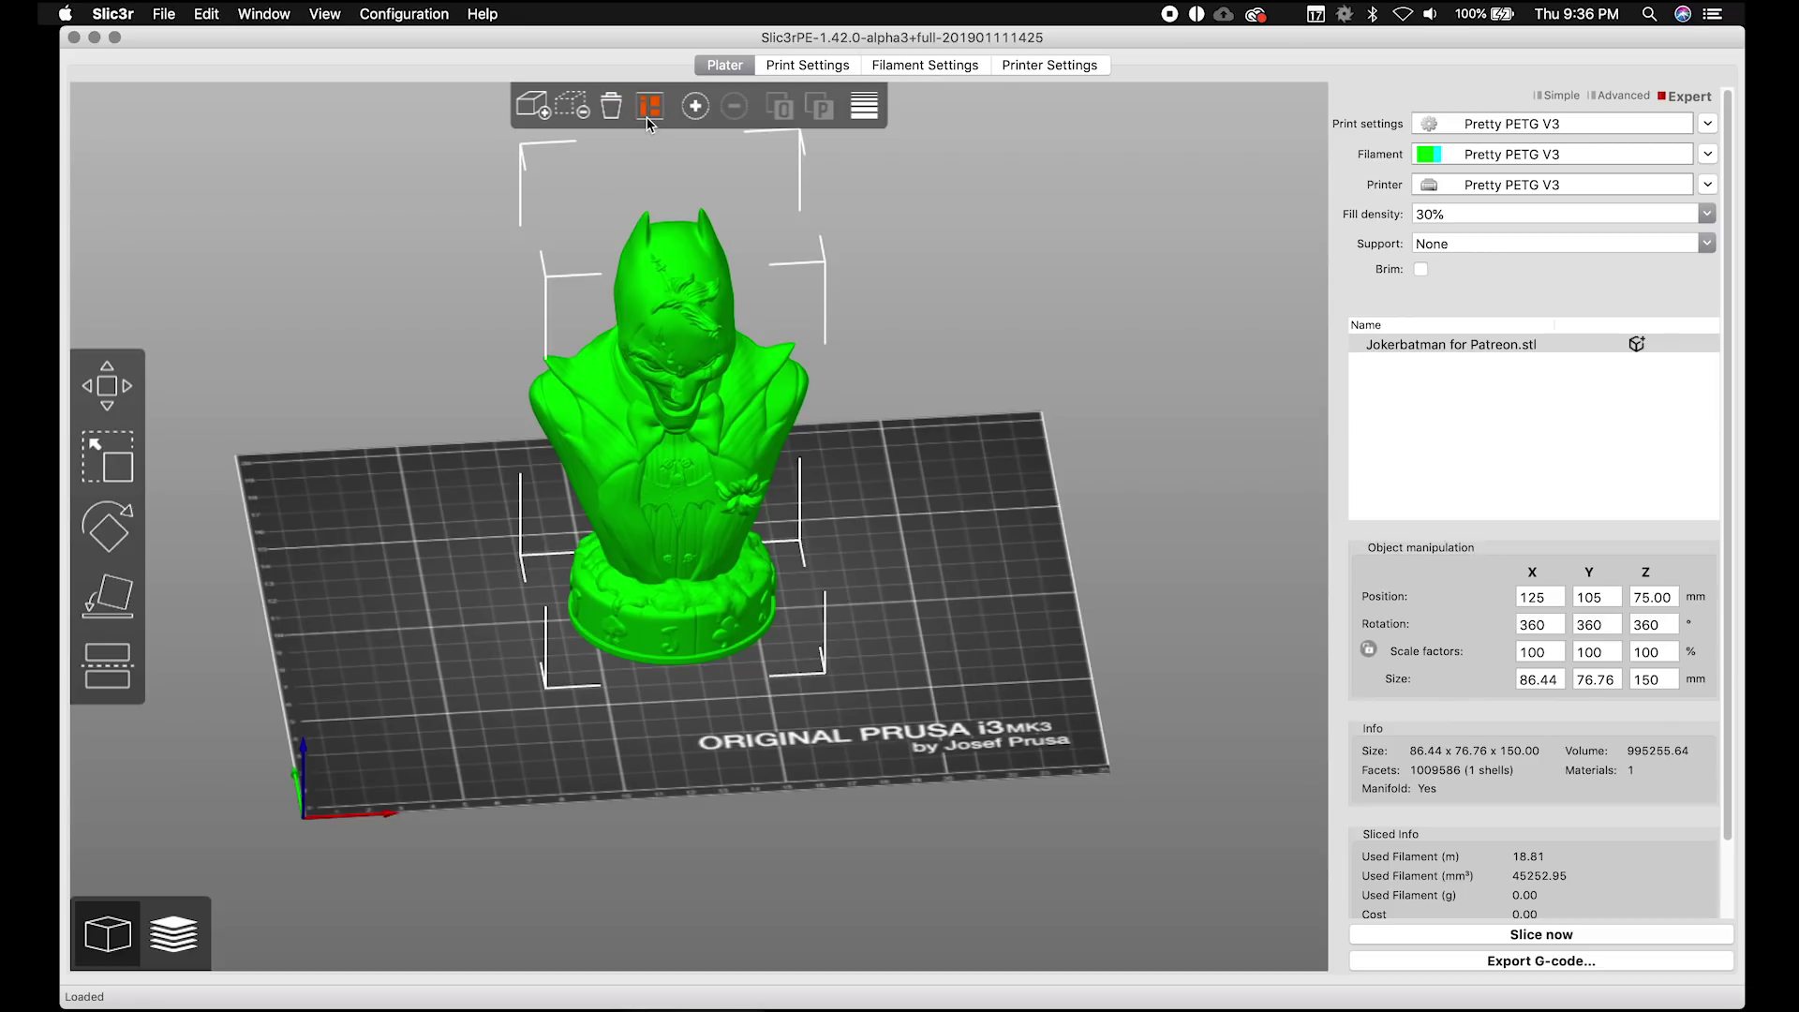
Step: Add a second bust instance with +, then slice and show the layer preview
key(plus)
mouse_move(899, 537)
mouse_down()
mouse_move(855, 490)
mouse_move(924, 515)
mouse_move(890, 530)
mouse_up()
scroll(400, 770, up, 3)
scroll(400, 771, down, 3)
mouse_move(400, 770)
right_down()
mouse_move(427, 776)
mouse_move(387, 759)
right_up()
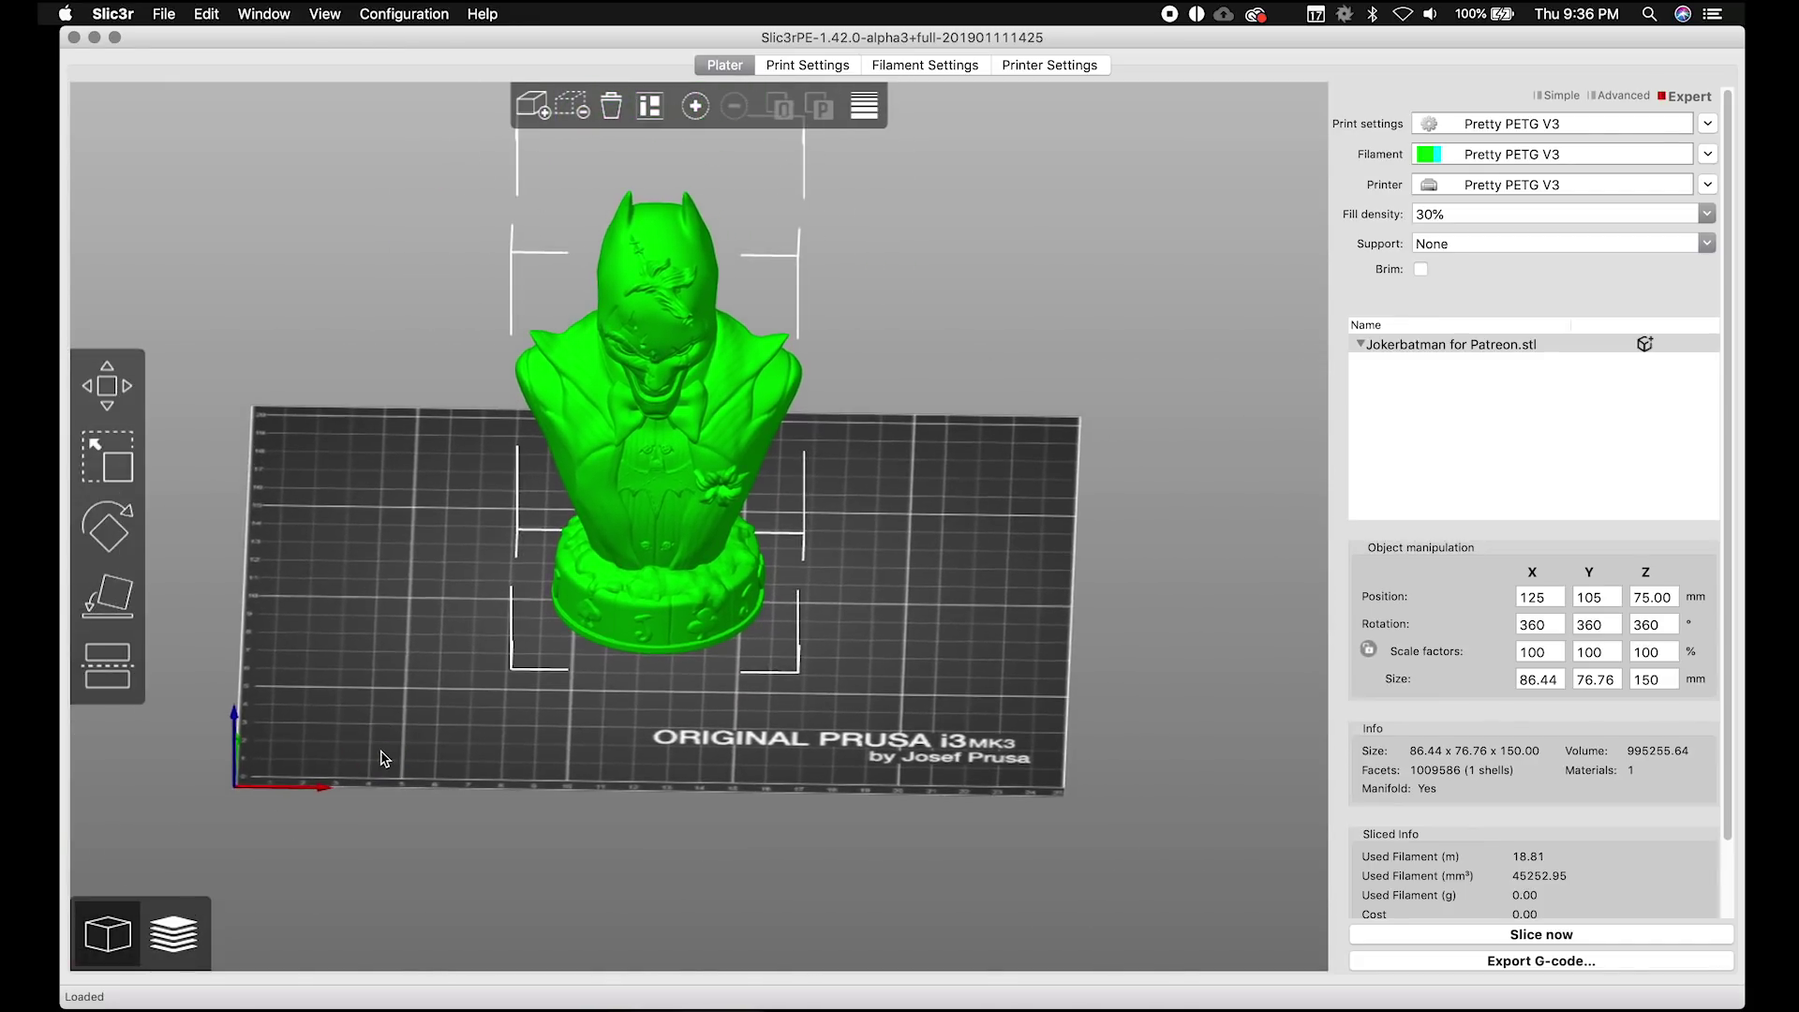
click(173, 934)
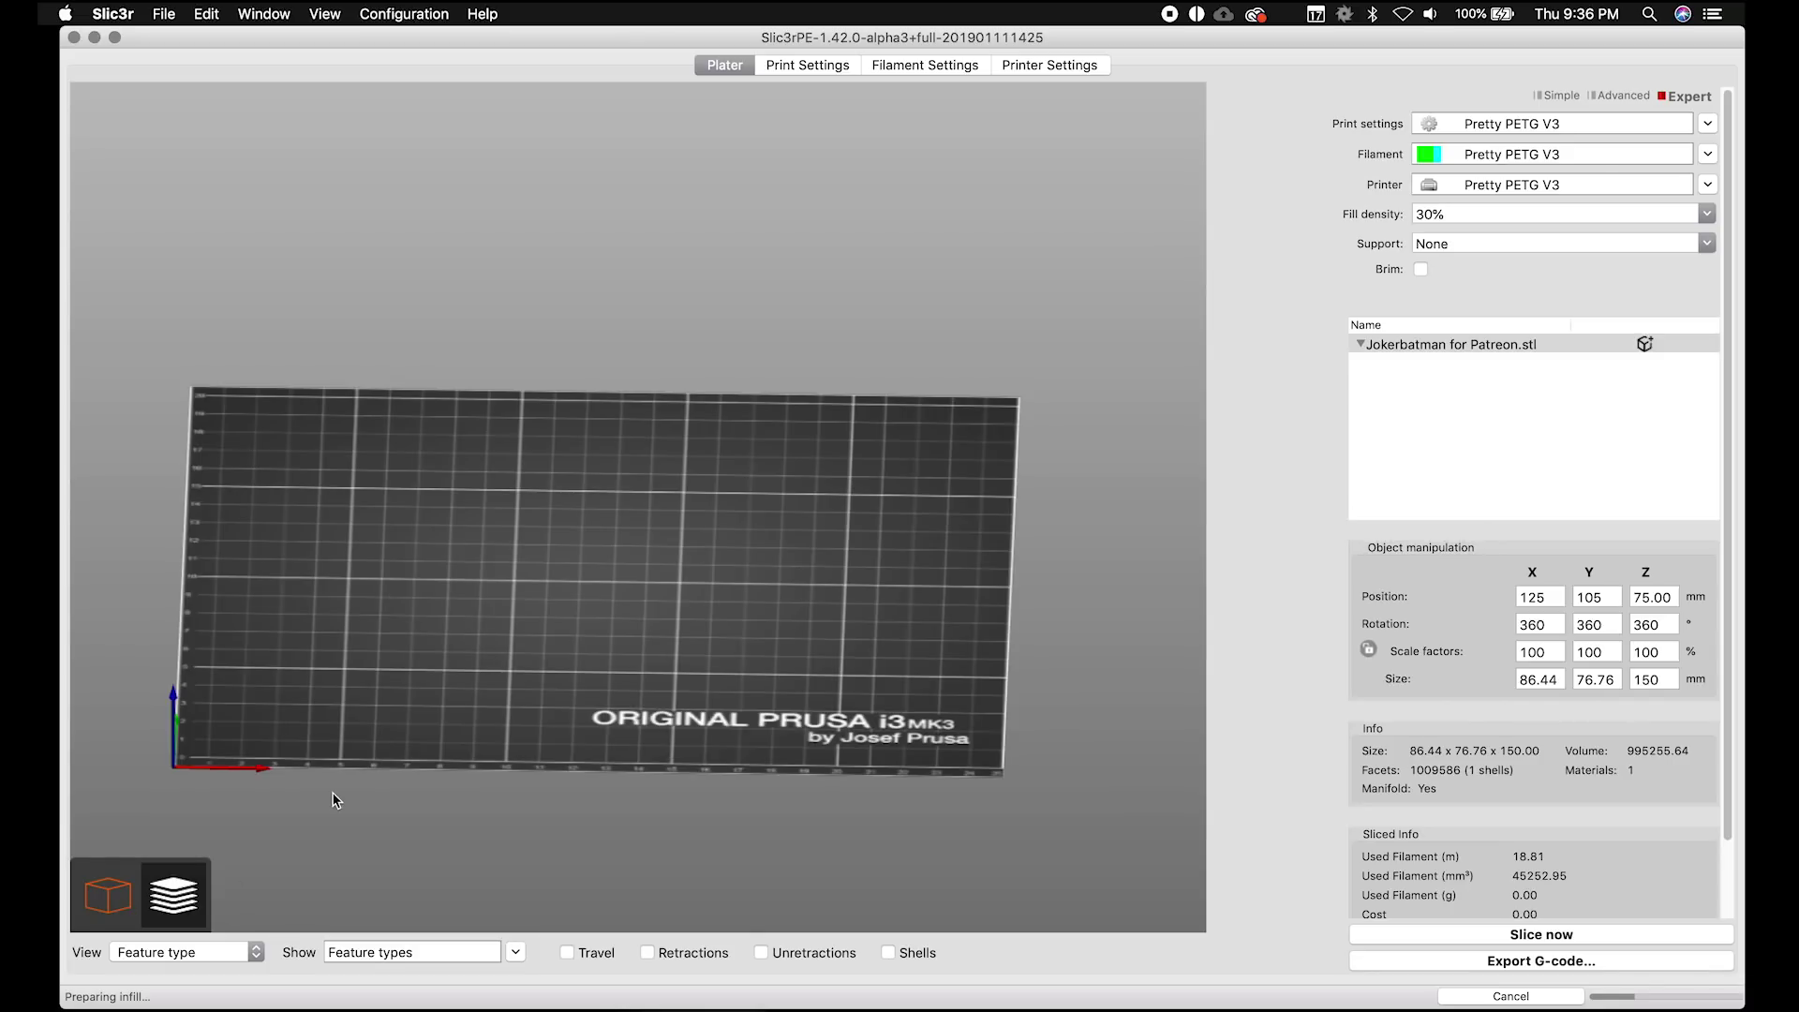
Step: Inspect the bust from angled and low side views while slicing finishes, then return to the sliced layer preview
mouse_move(407, 648)
mouse_down()
mouse_move(449, 615)
mouse_move(494, 620)
mouse_move(385, 622)
mouse_move(462, 610)
mouse_move(477, 631)
mouse_move(384, 658)
mouse_move(401, 663)
mouse_up()
scroll(401, 662, up, 10)
scroll(401, 662, down, 4)
mouse_move(266, 593)
mouse_down()
mouse_move(221, 590)
mouse_move(285, 567)
mouse_up()
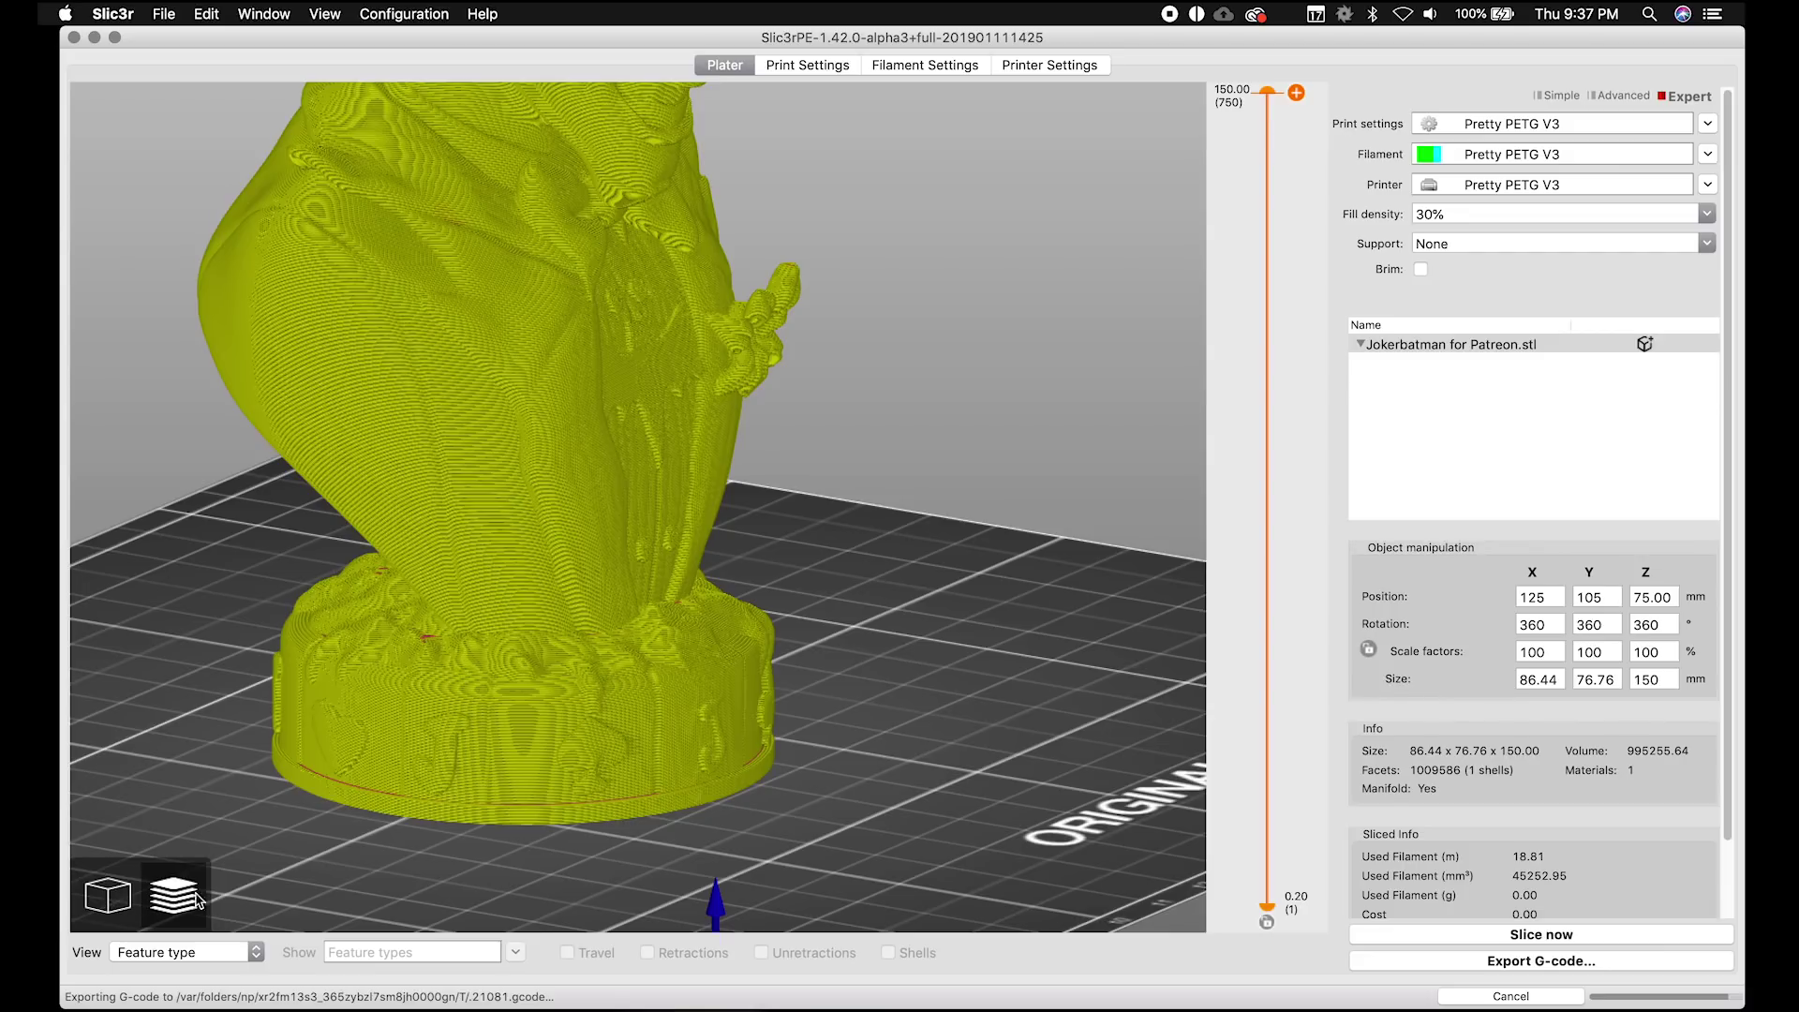
drag(337, 879, 312, 883)
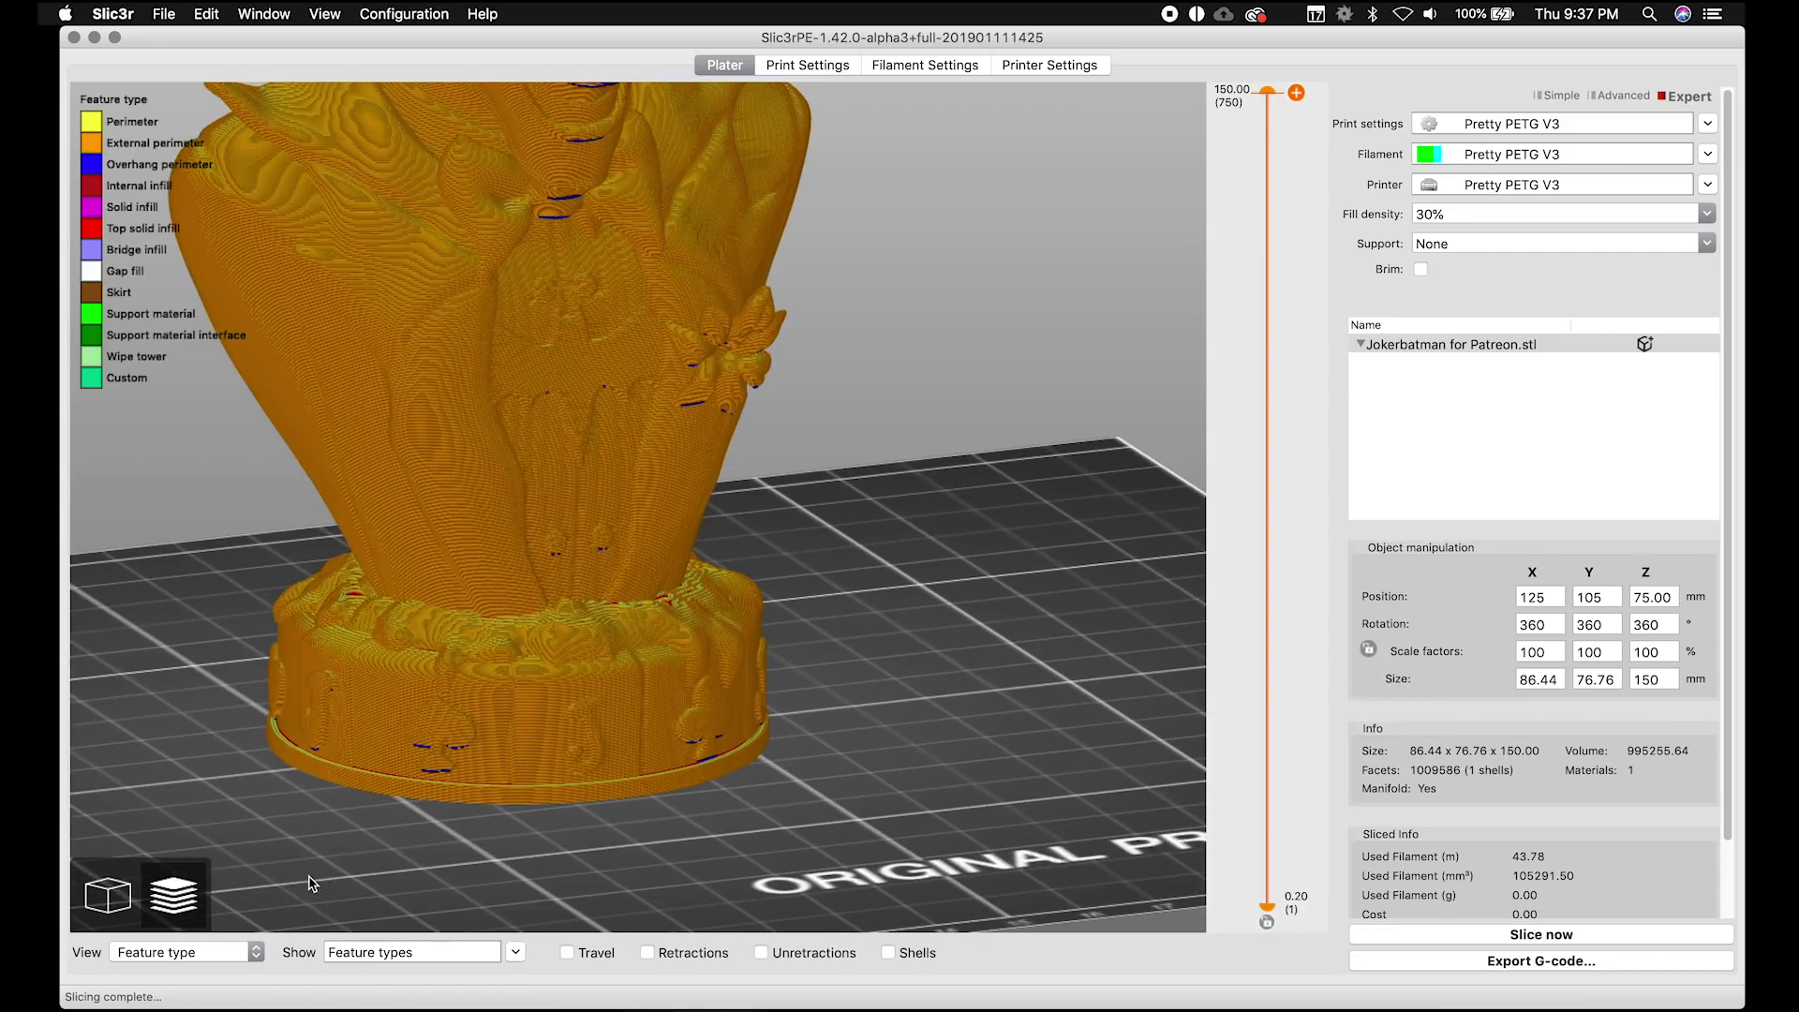
click(138, 901)
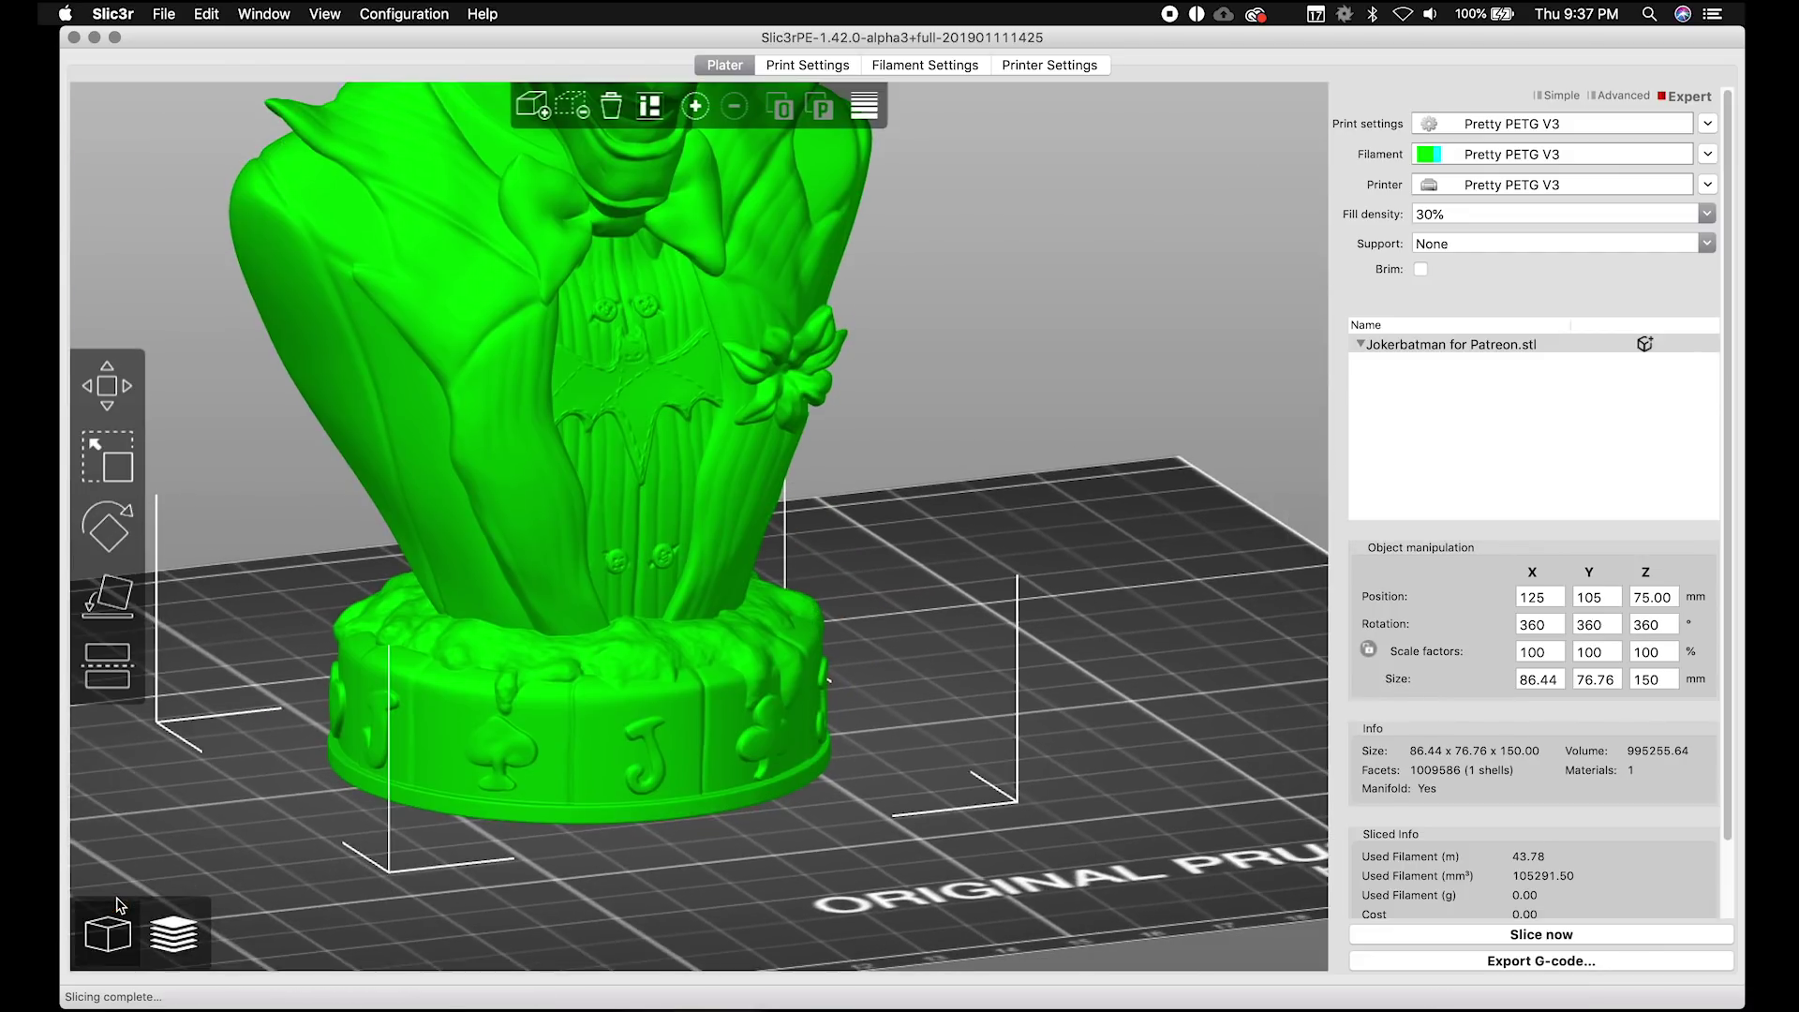
click(186, 935)
Step: Orbit and zoom around the sliced bust to check the estimated print time, then go back to the 3D model view
drag(870, 559, 992, 615)
scroll(1464, 766, down, 2)
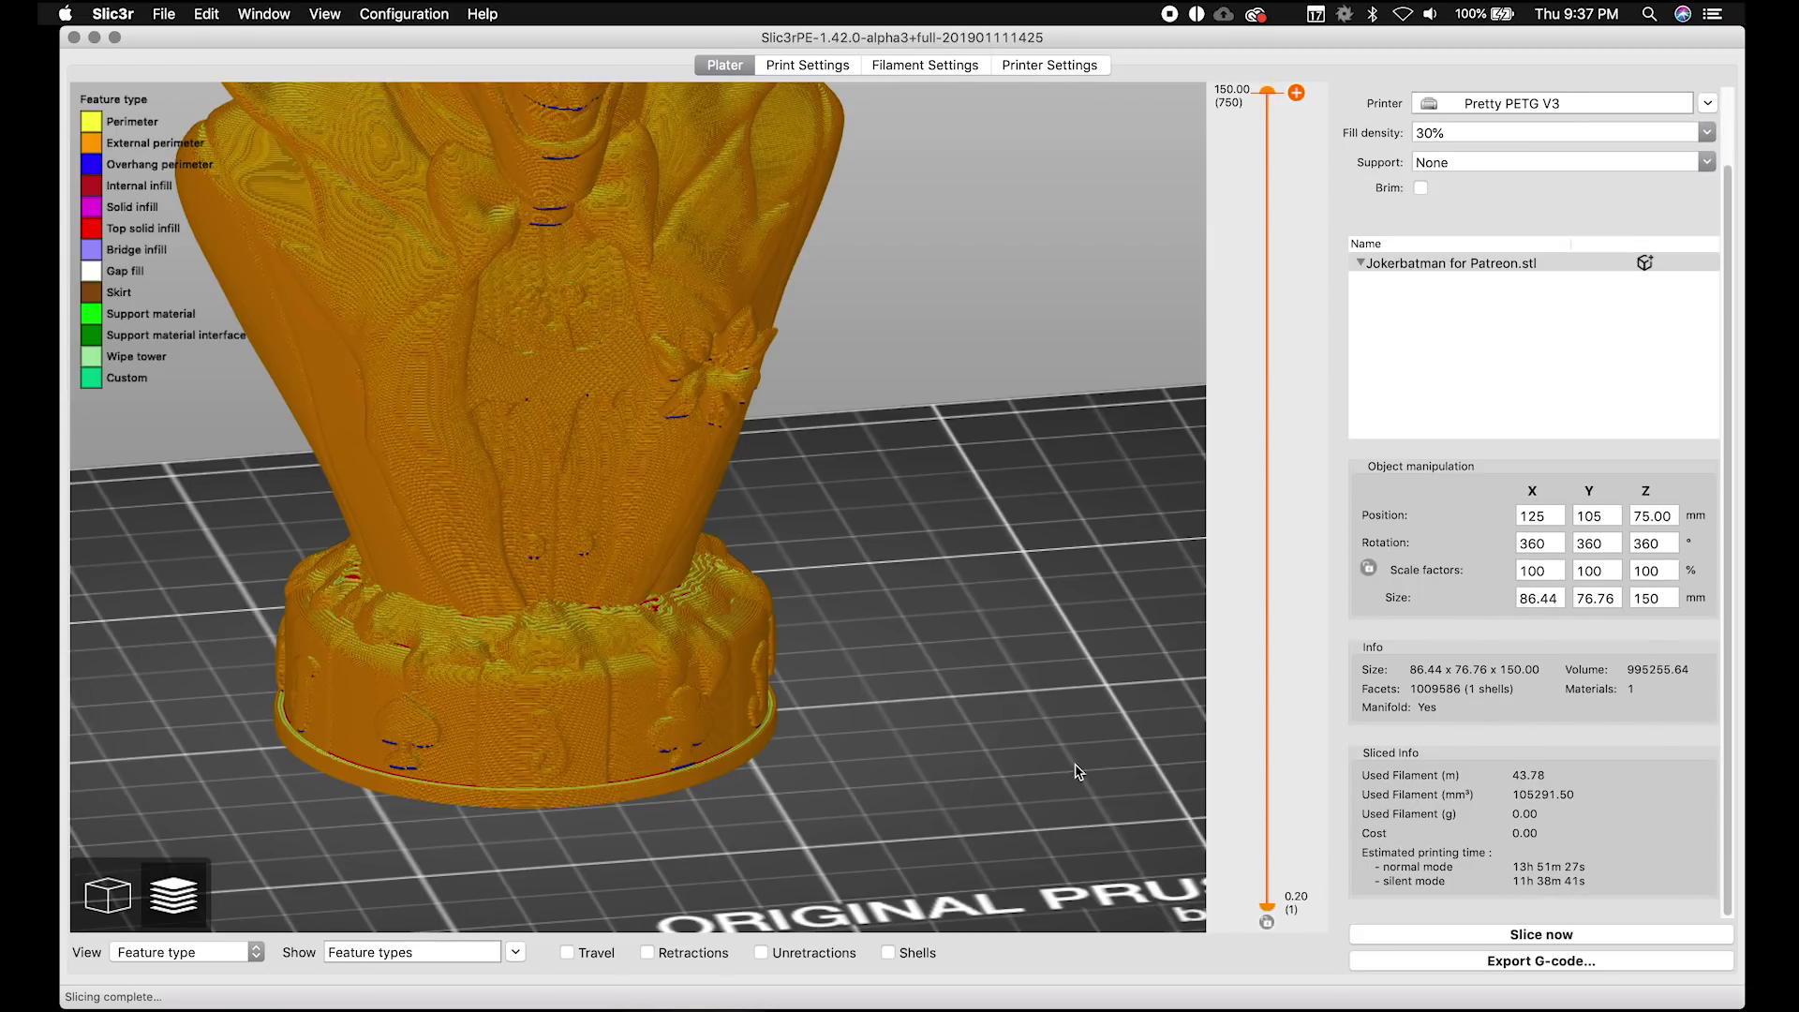
mouse_move(961, 722)
mouse_down()
mouse_move(992, 755)
mouse_move(1137, 718)
mouse_move(956, 722)
mouse_up()
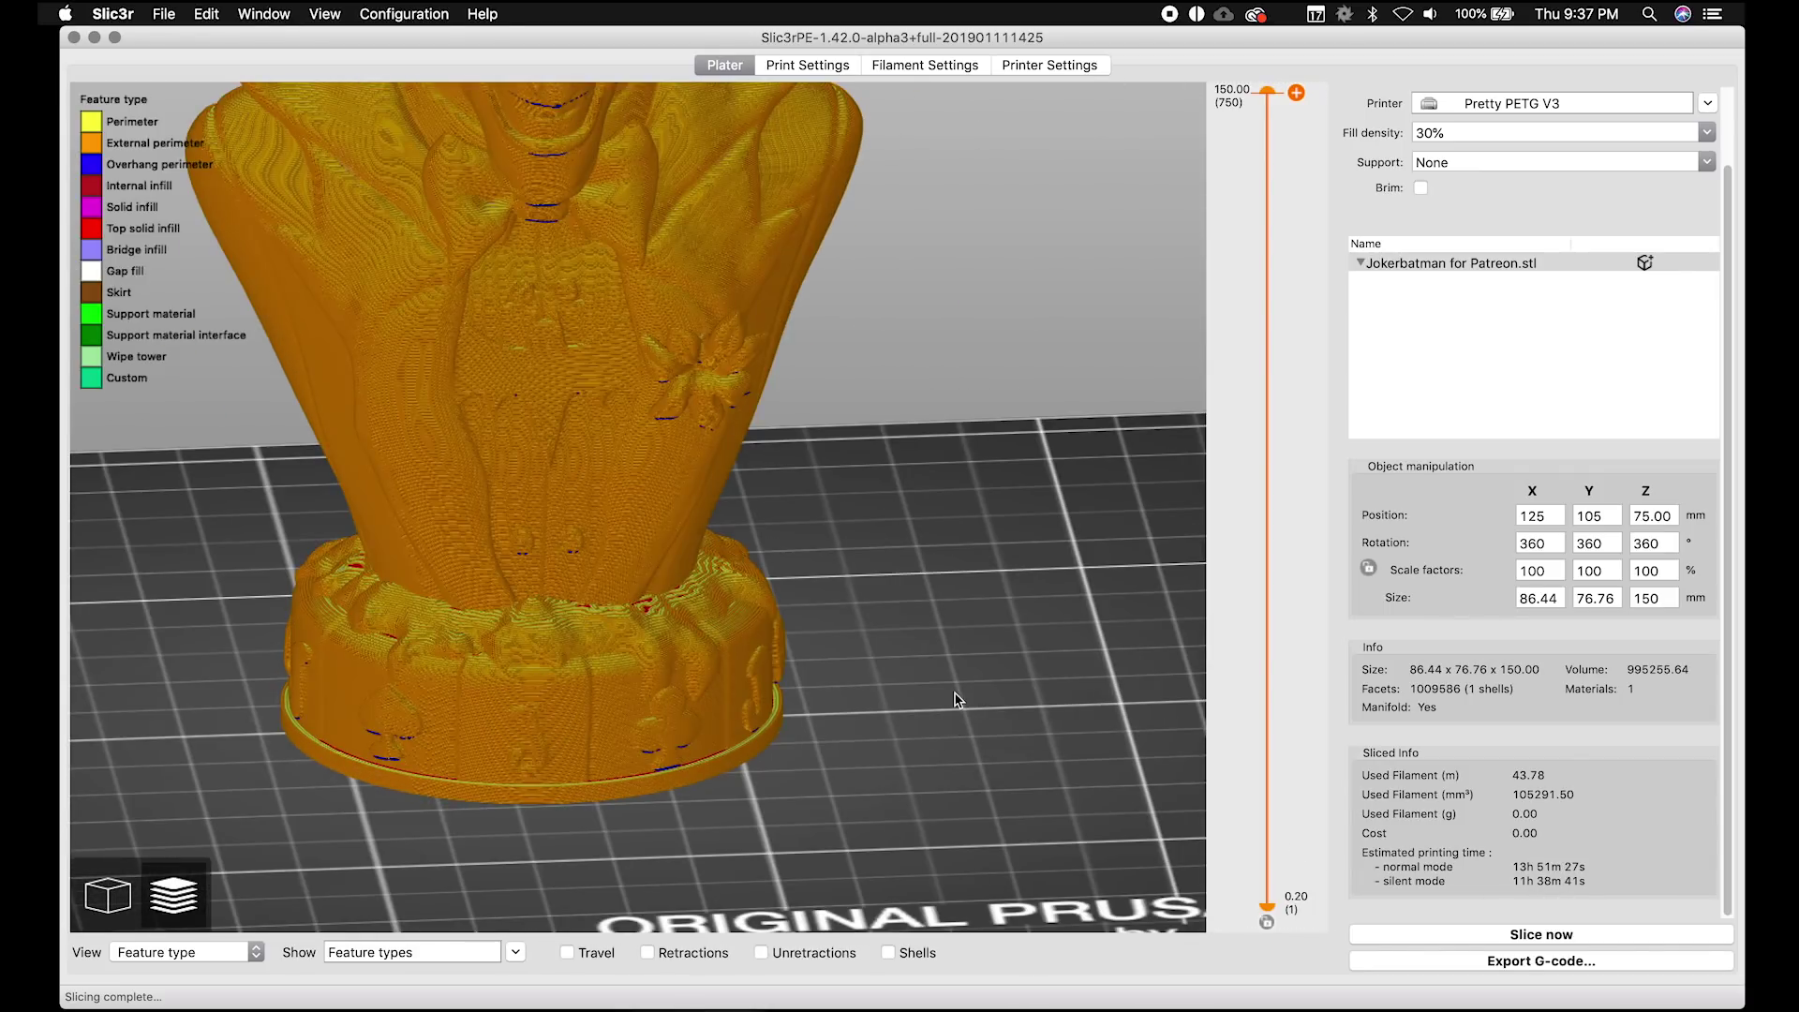
scroll(956, 699, down, 10)
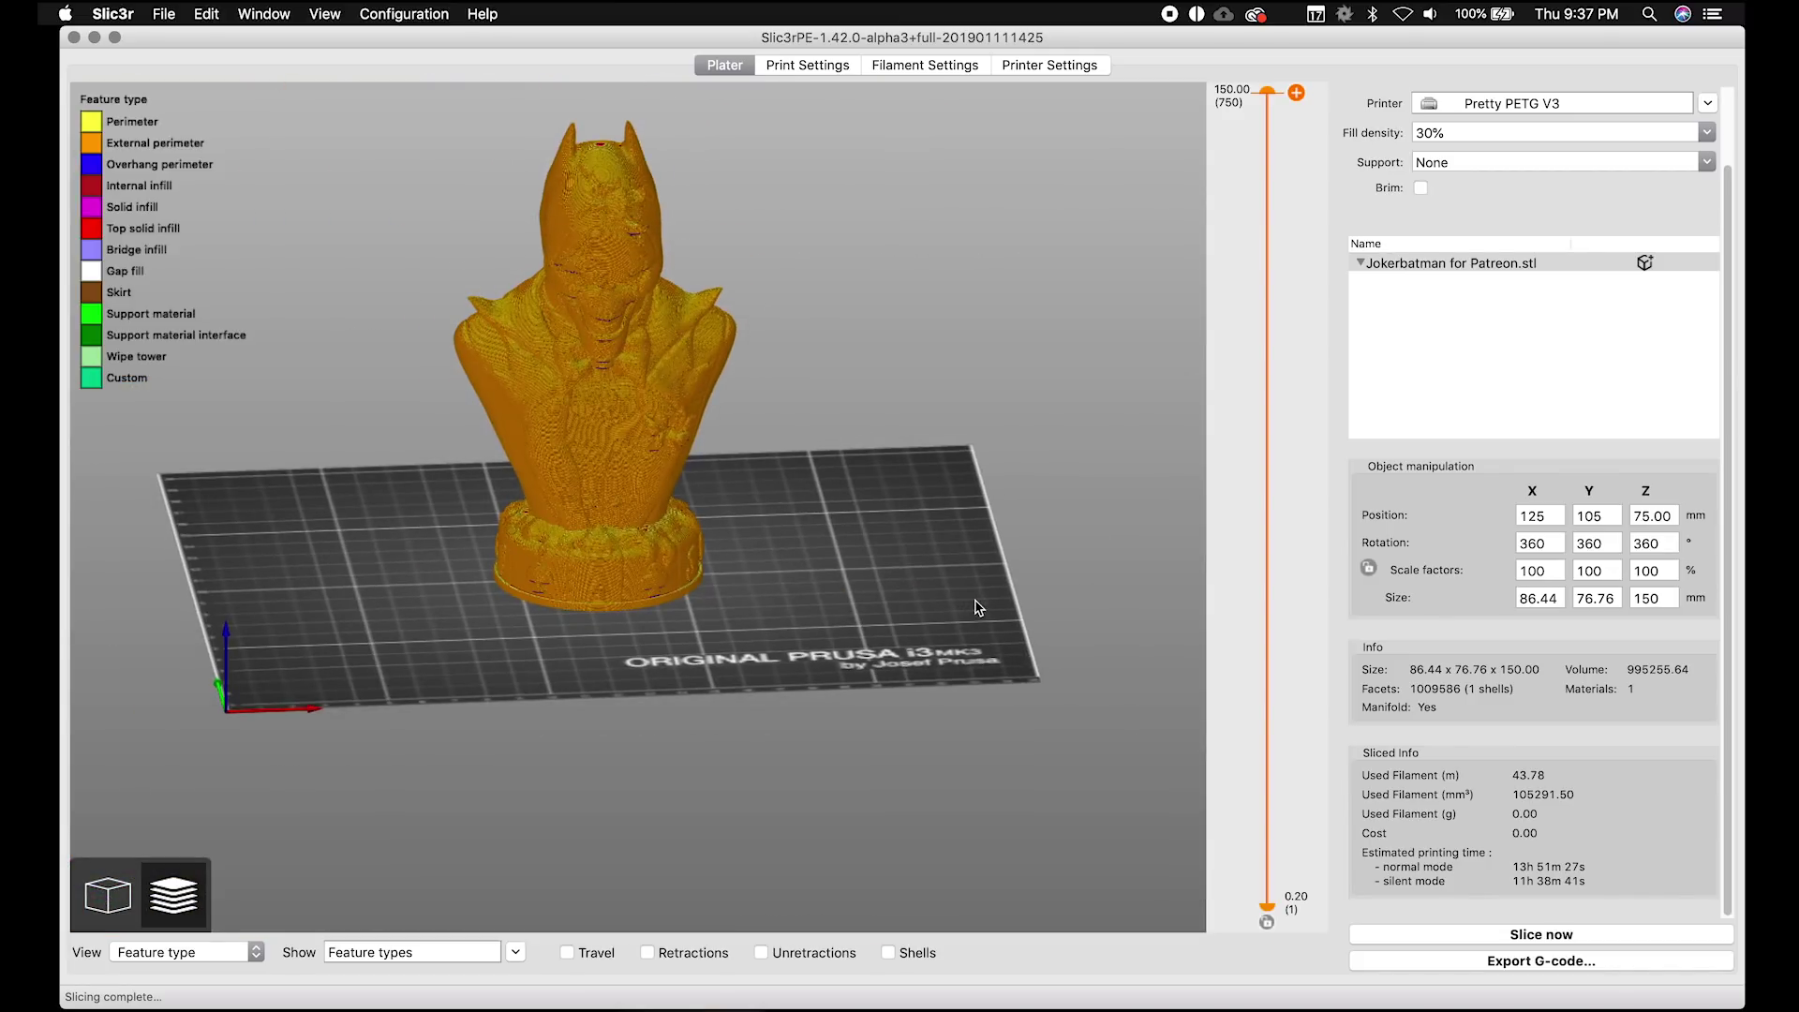
mouse_move(855, 600)
mouse_down()
mouse_move(768, 607)
mouse_move(865, 608)
mouse_up()
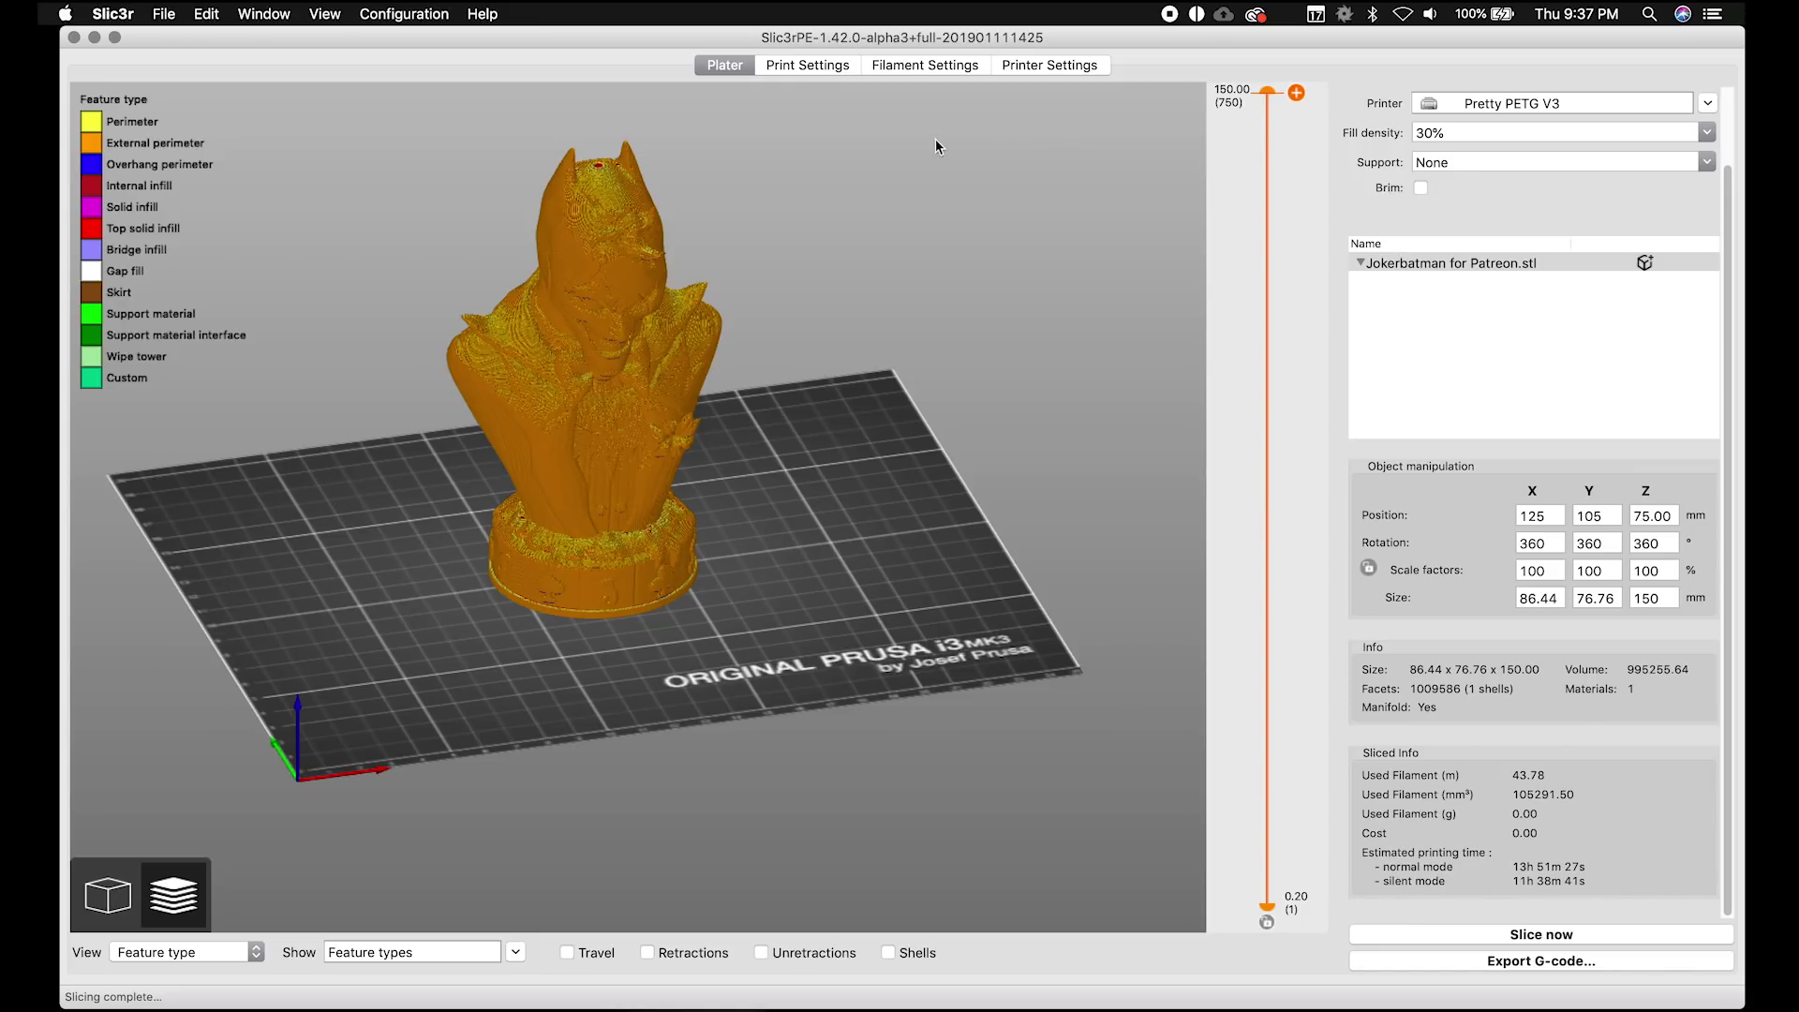
click(101, 901)
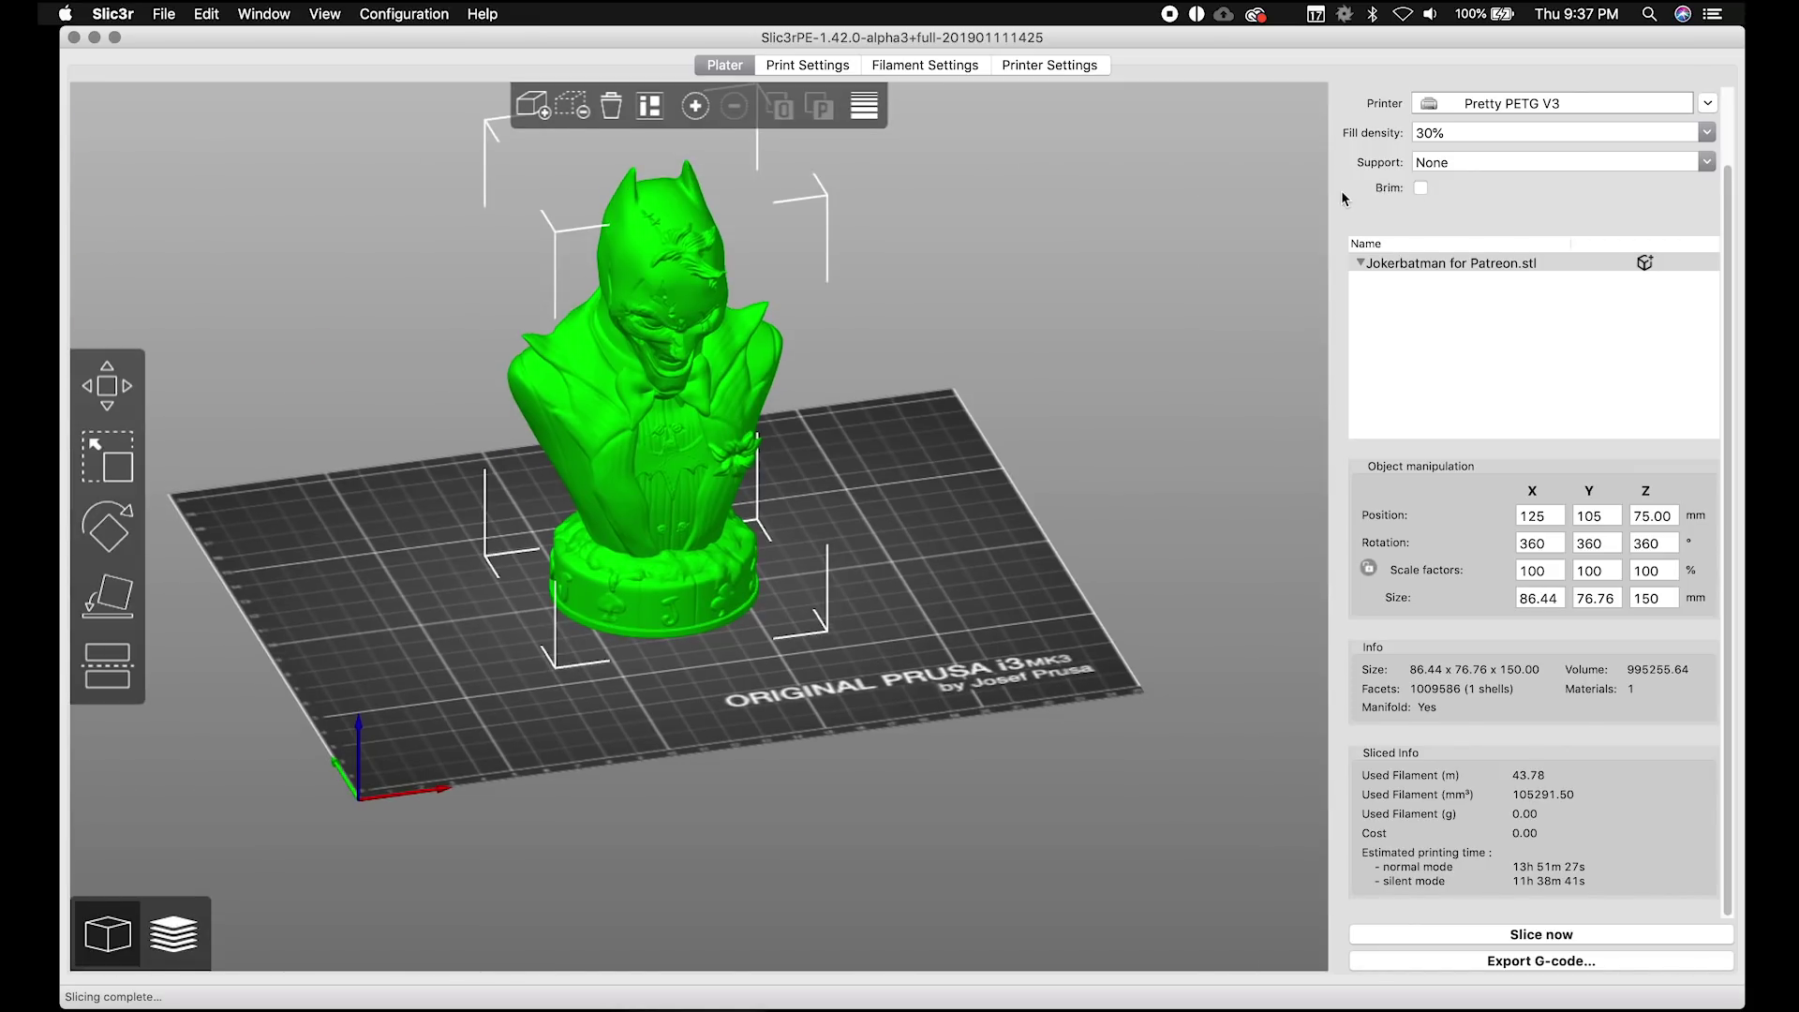
scroll(1341, 189, up, 2)
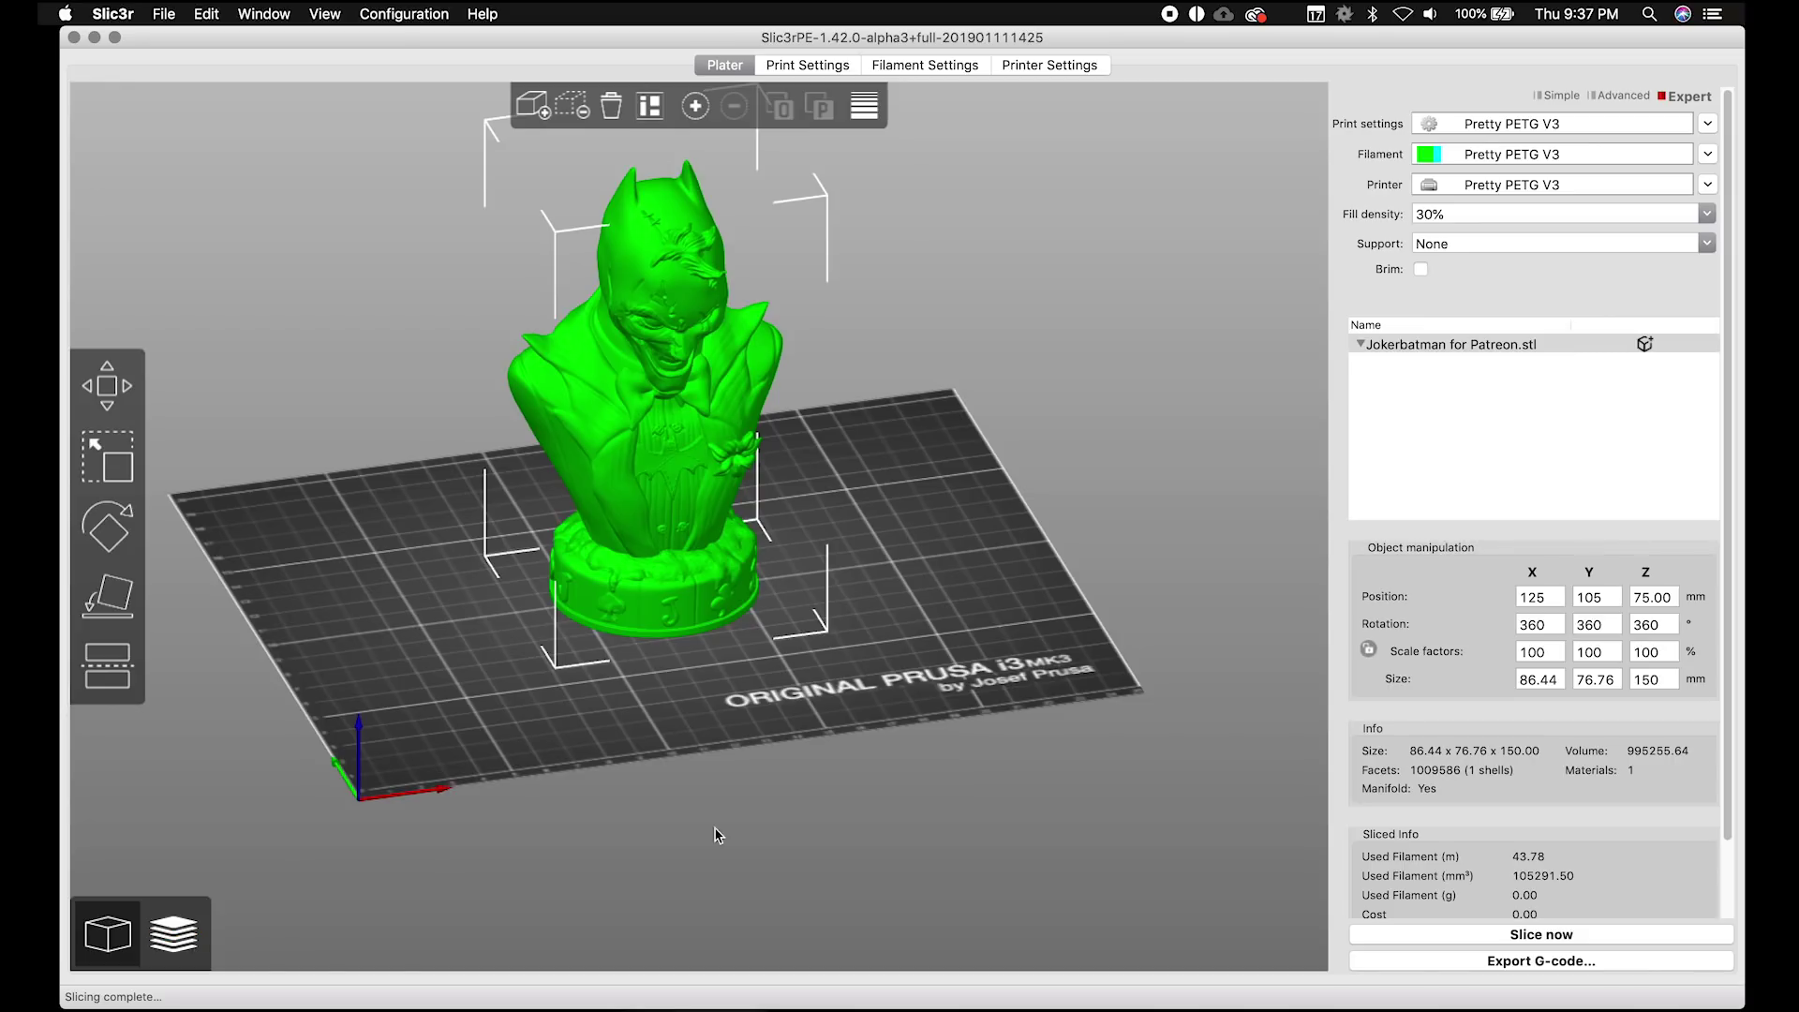
click(801, 68)
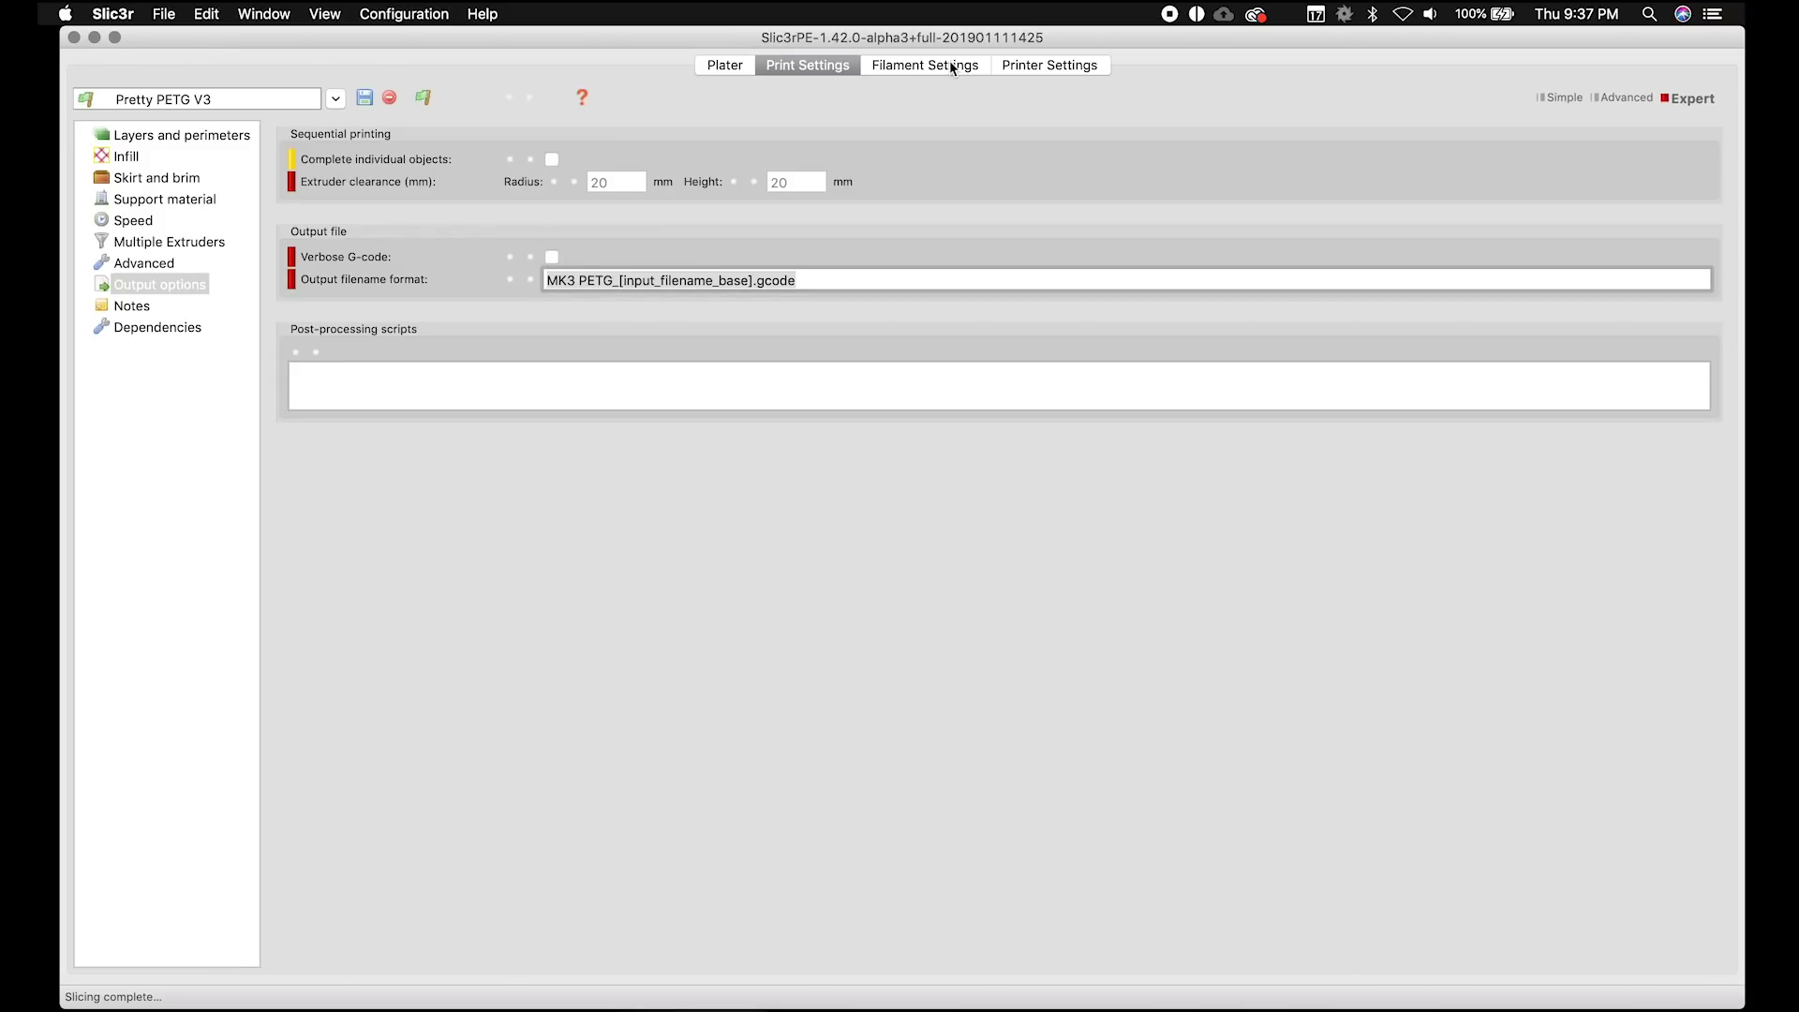
click(948, 64)
click(1061, 70)
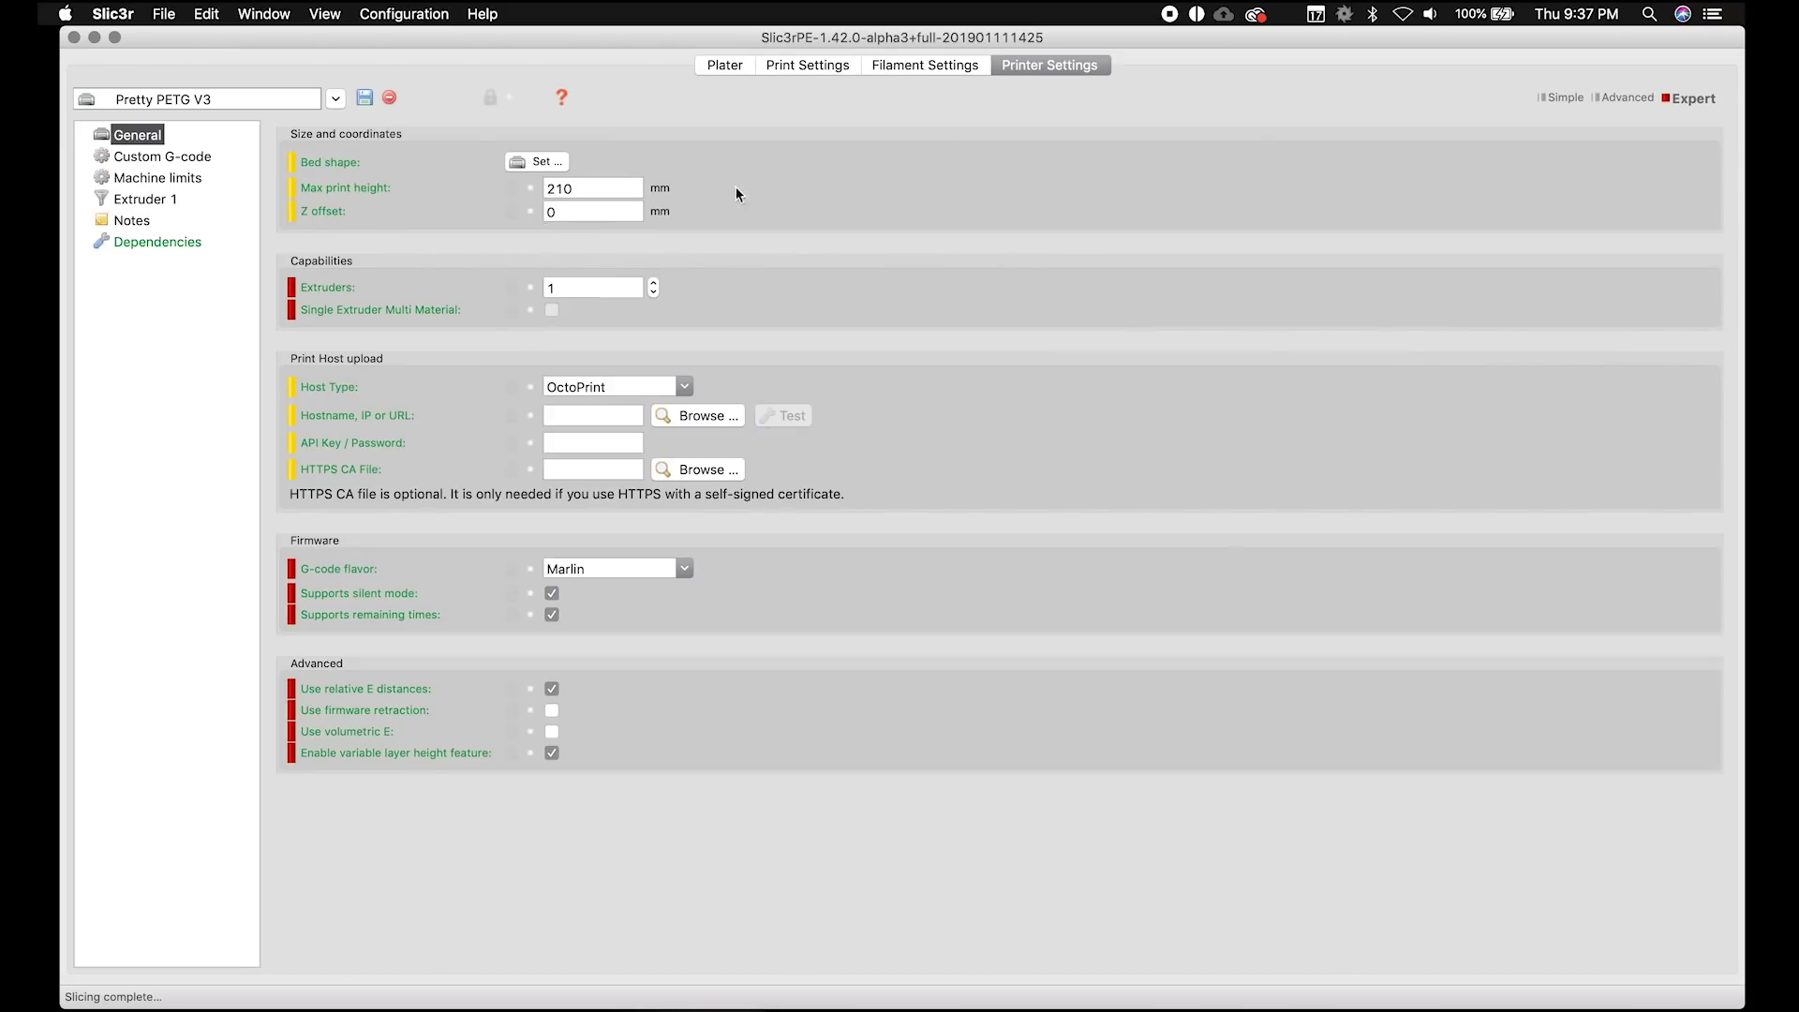
click(720, 67)
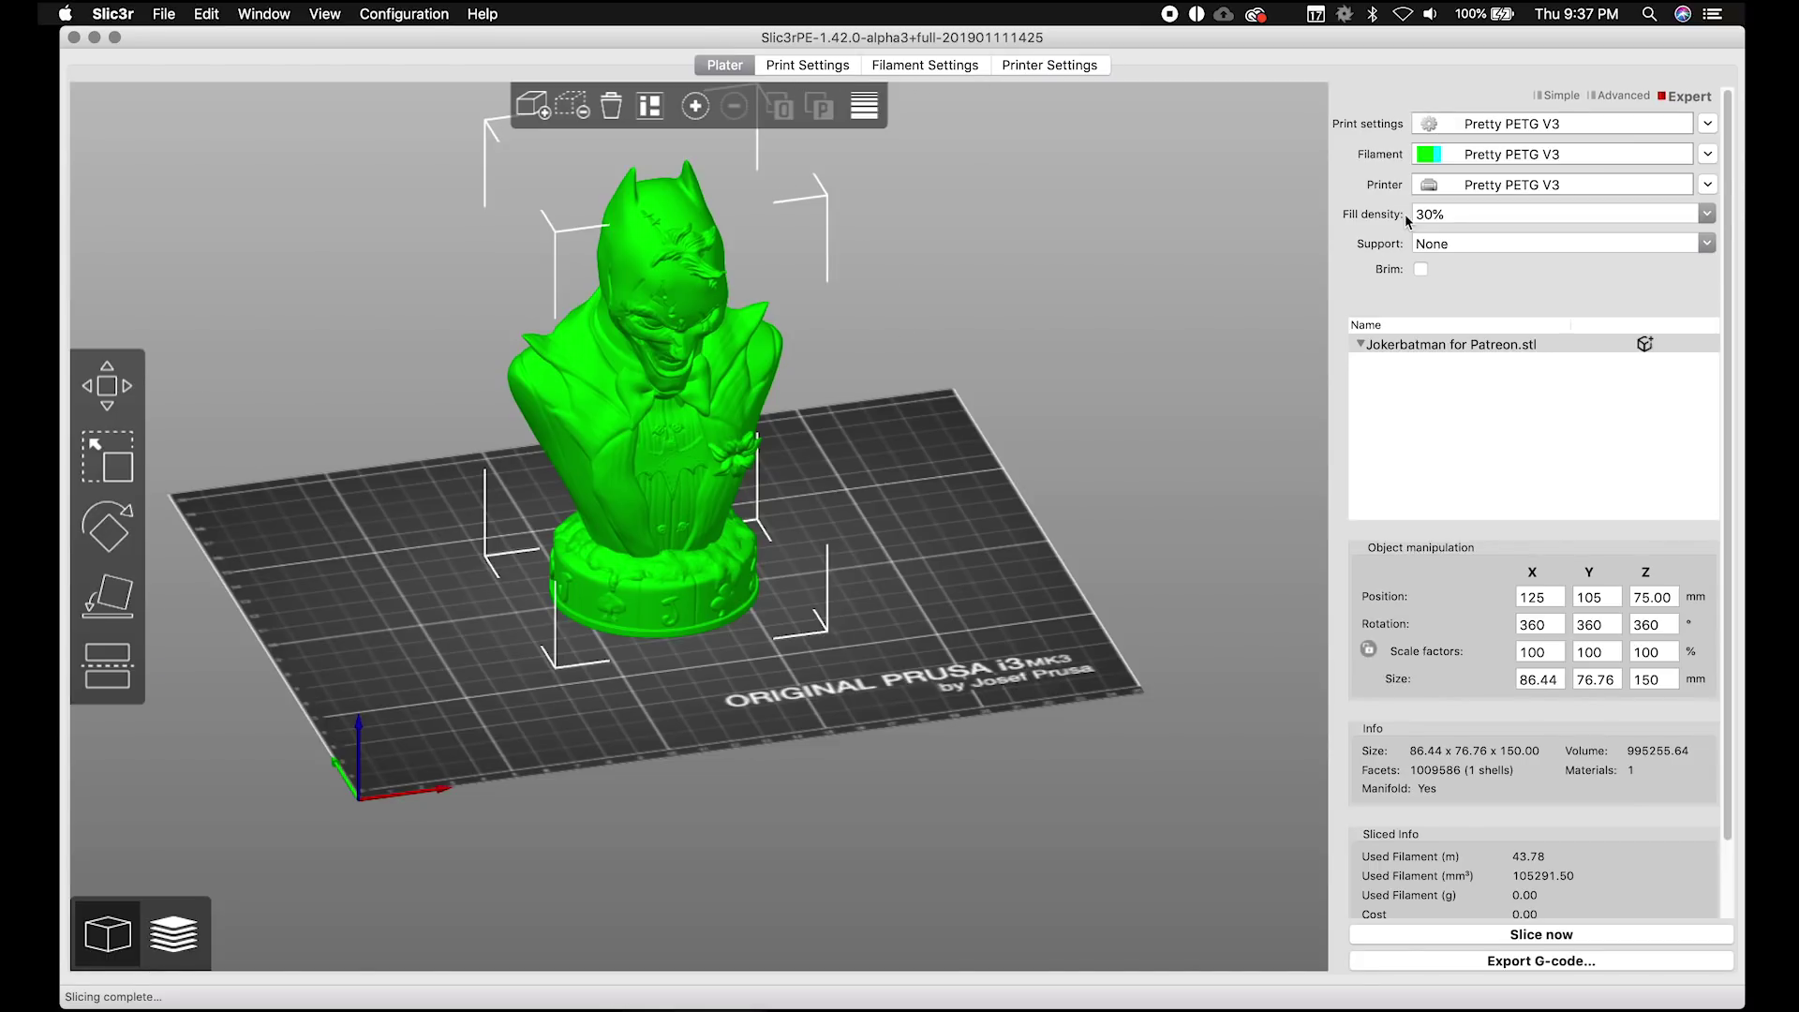
Step: Change the filament preset from Pretty HTPLA to Pretty HTPETG and select Pretty HTPETG print settings
click(1708, 155)
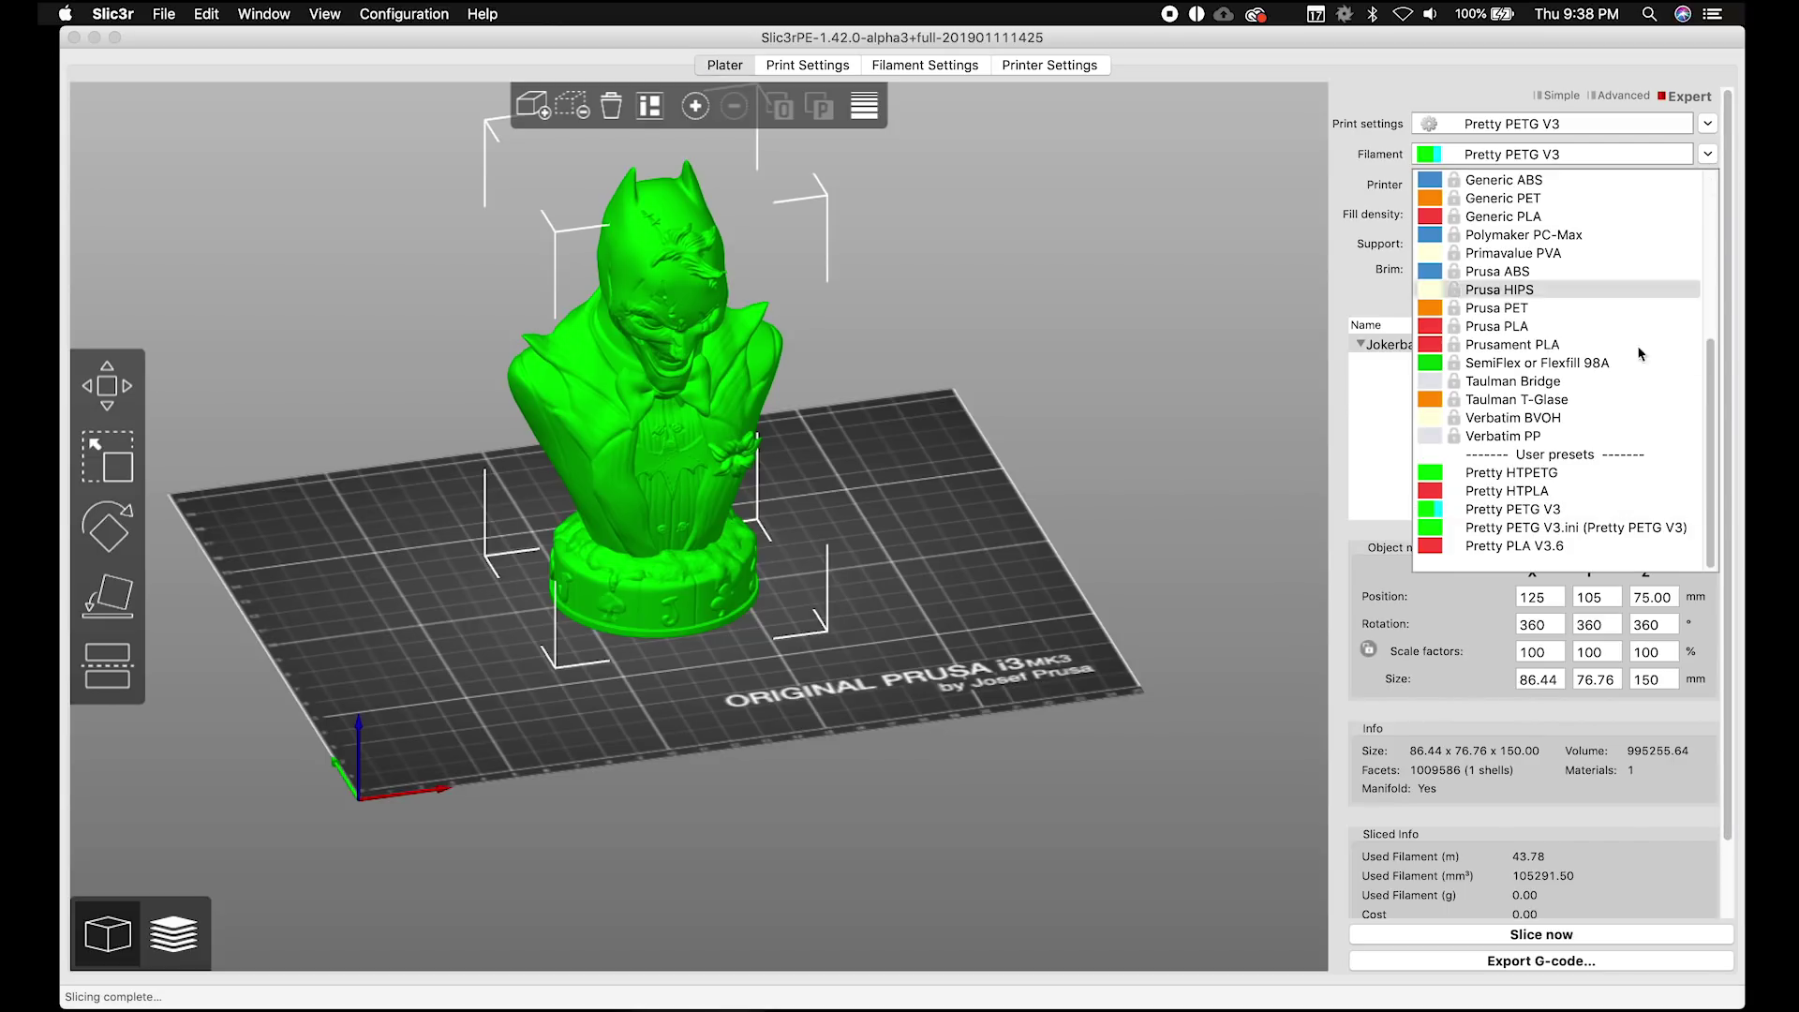
click(1560, 489)
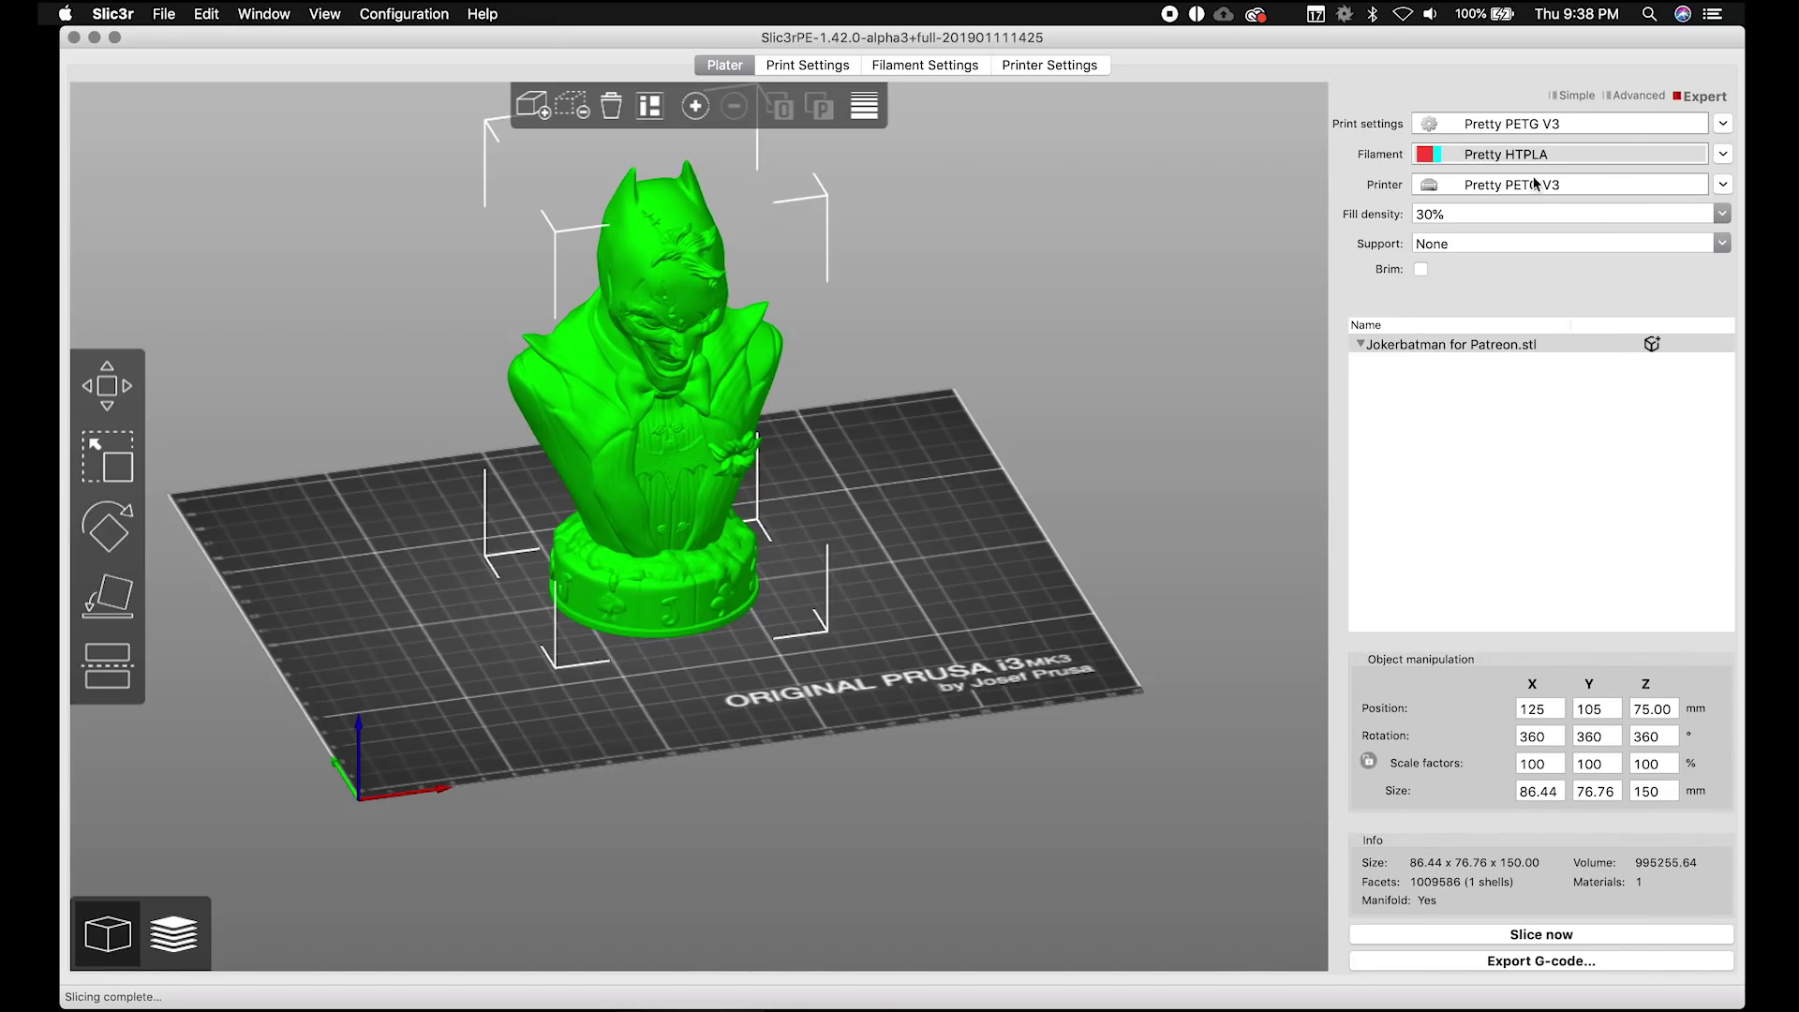
click(1722, 156)
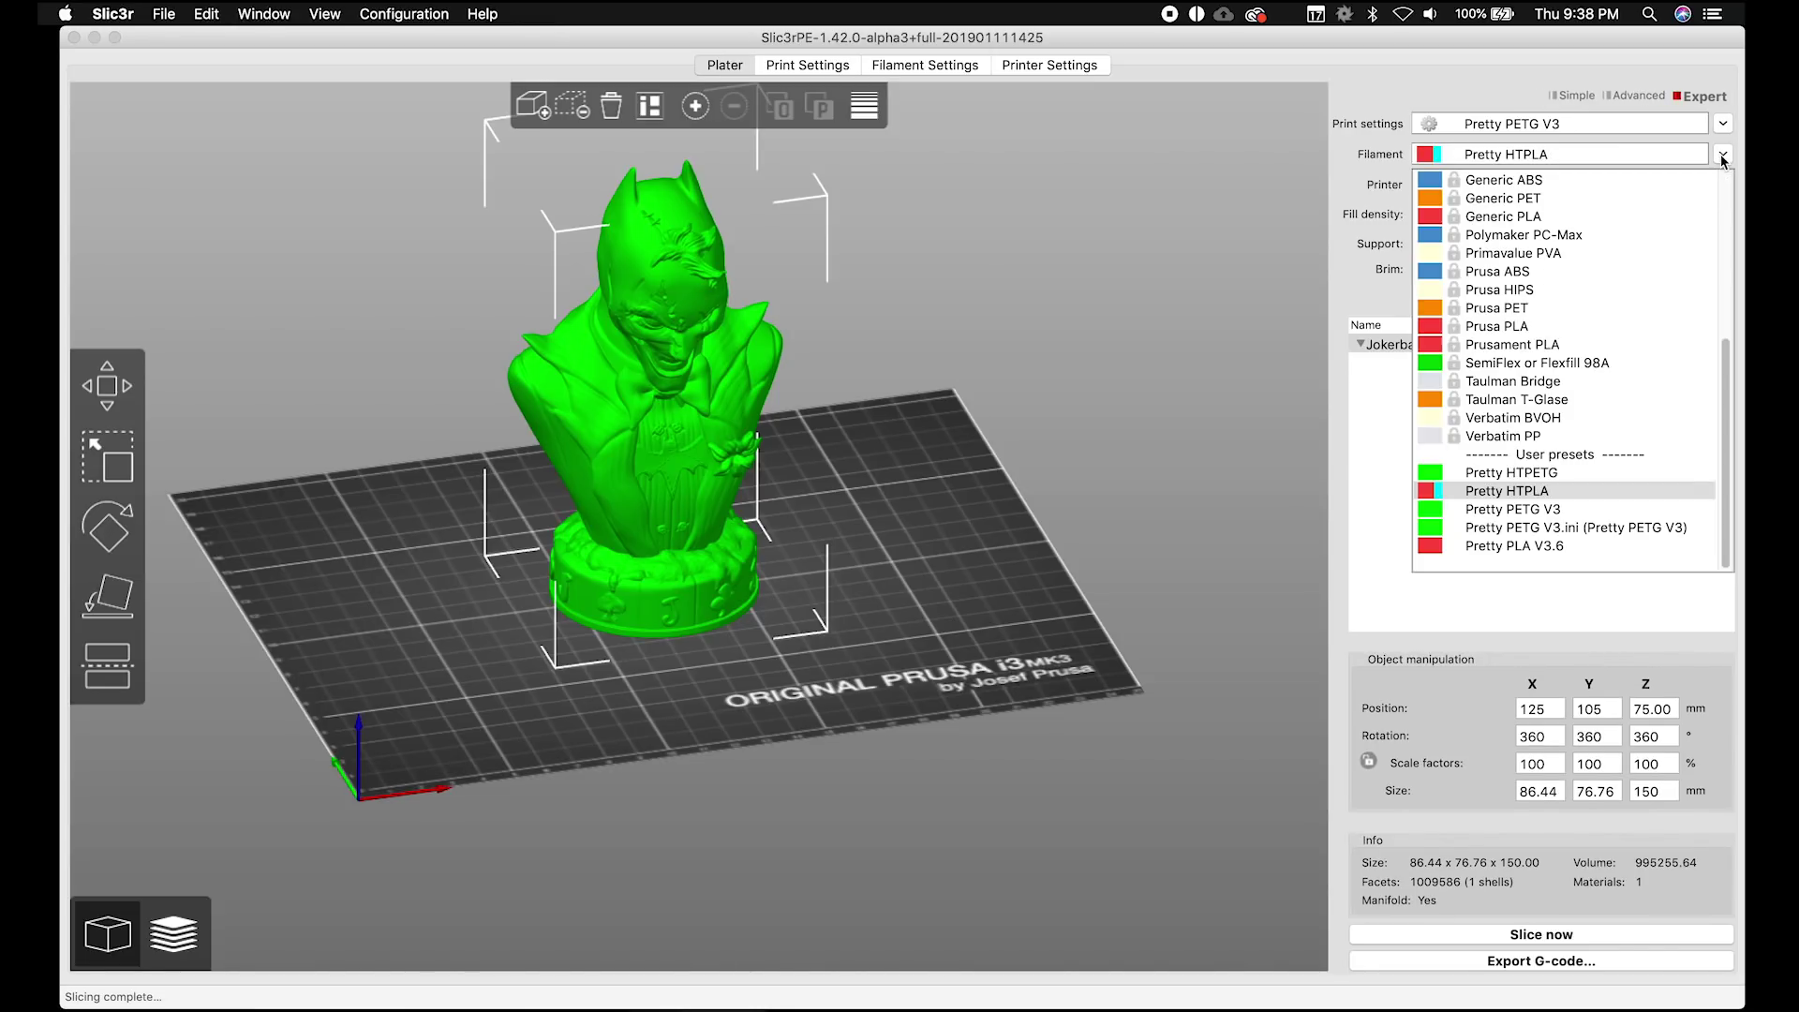
click(1537, 473)
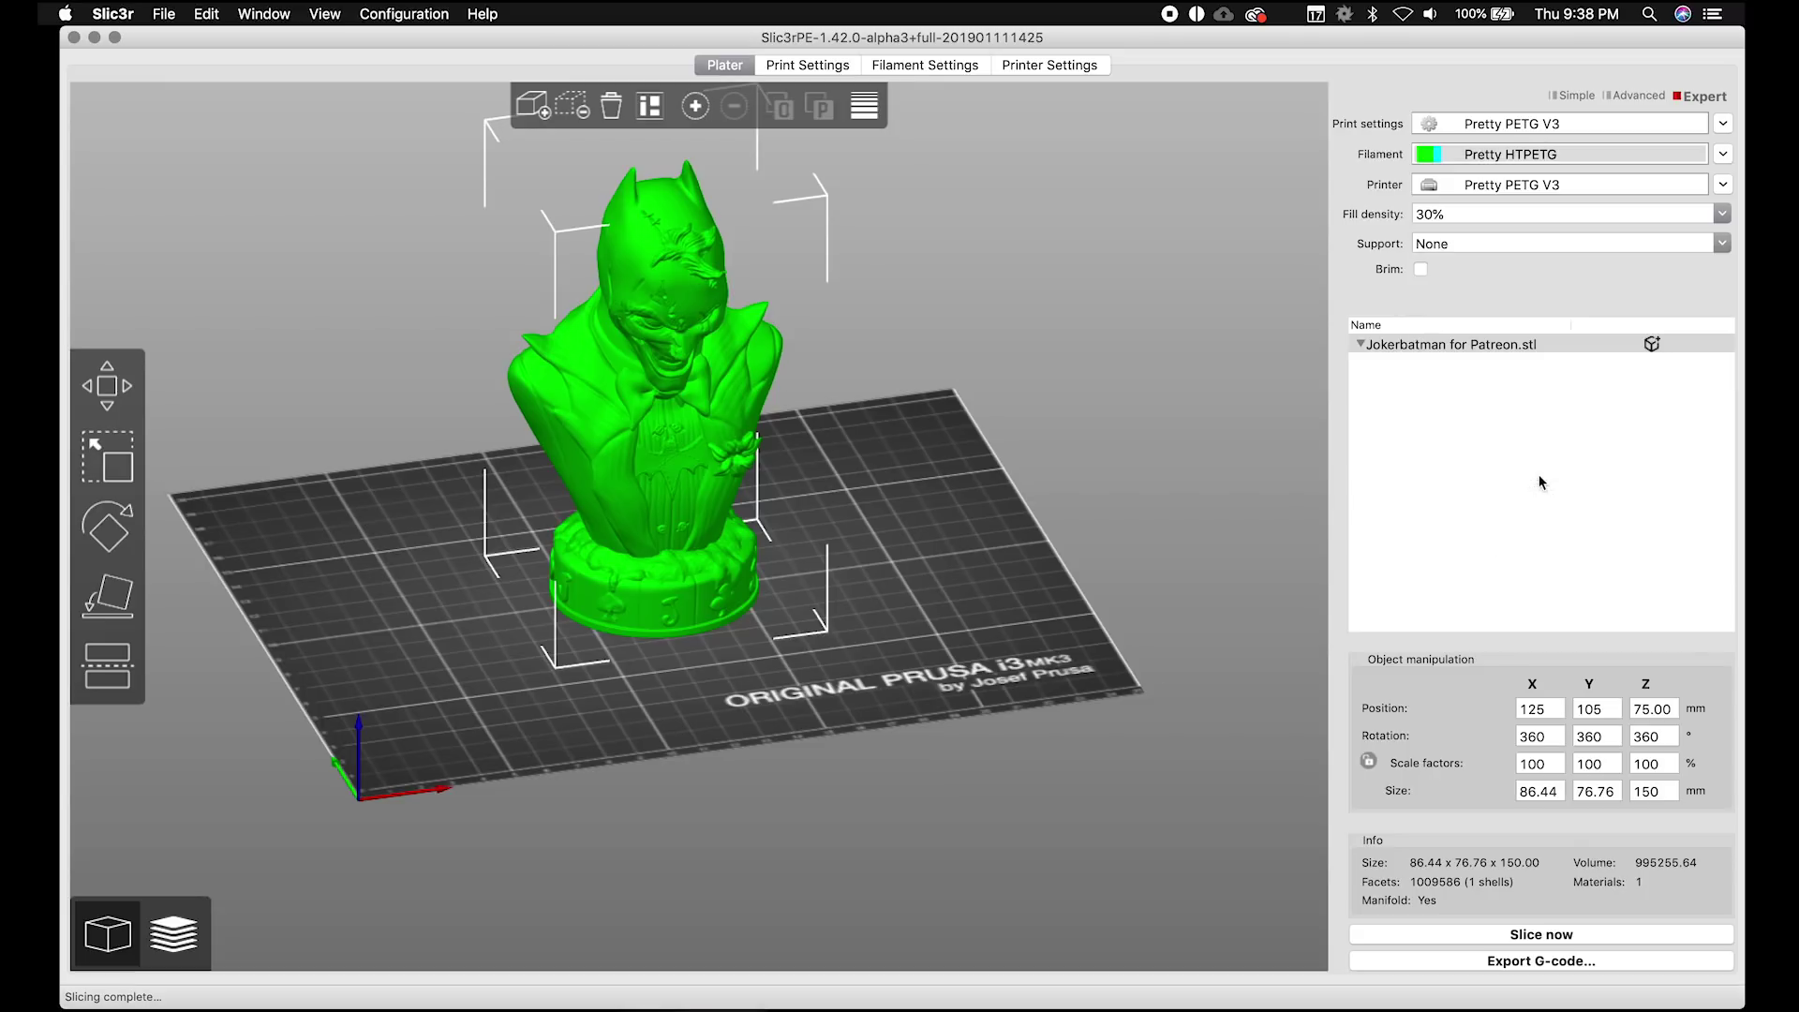
click(1723, 123)
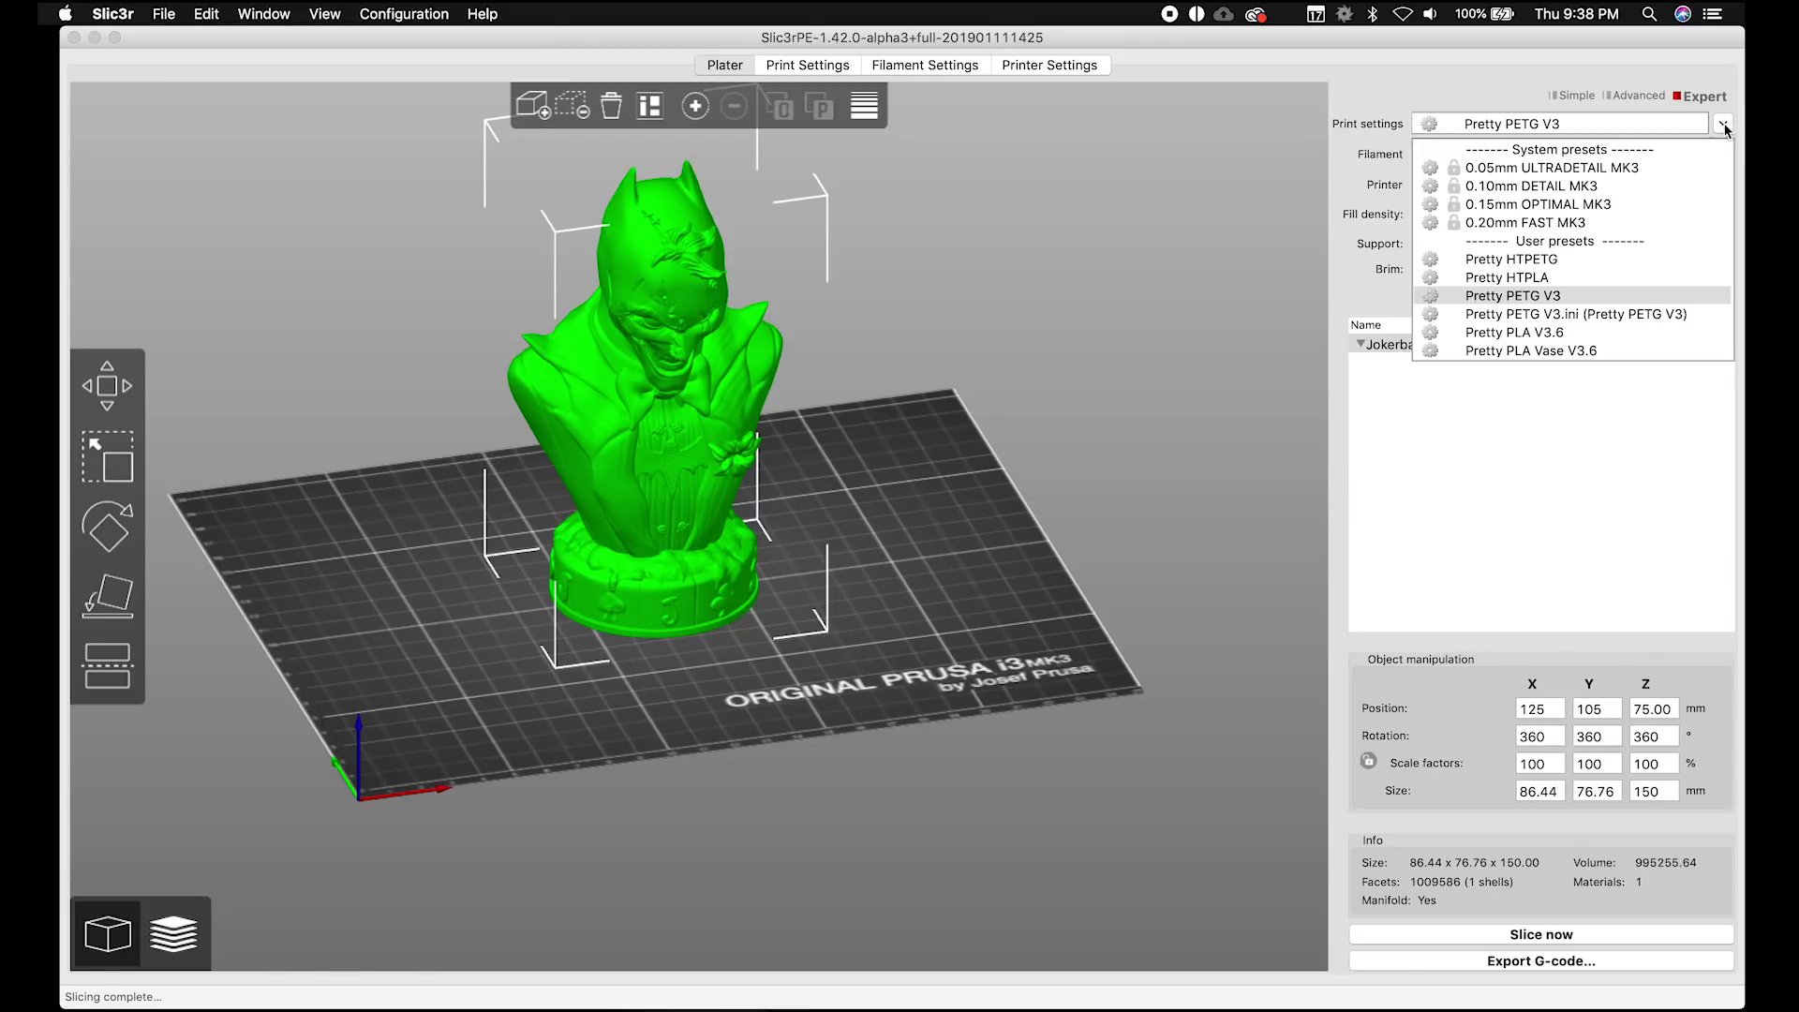
click(1612, 269)
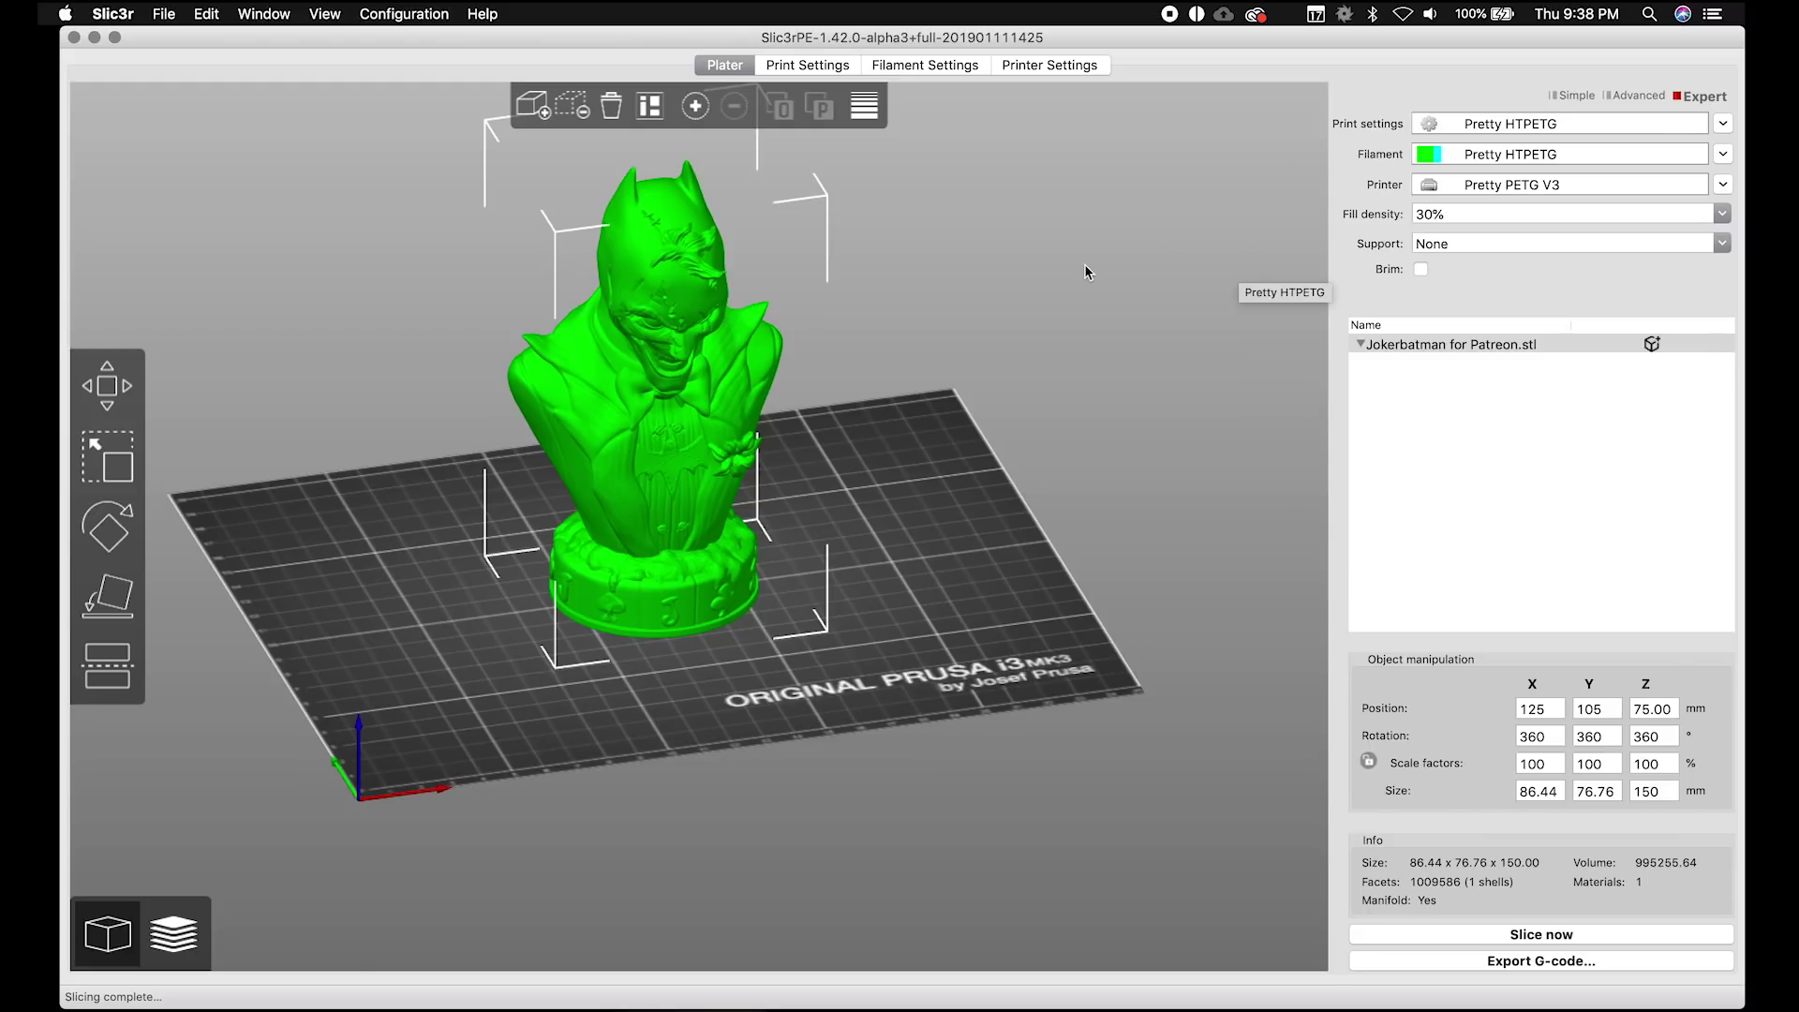
mouse_move(933, 487)
mouse_down()
mouse_move(955, 487)
mouse_move(988, 385)
mouse_move(948, 449)
mouse_move(863, 509)
mouse_move(852, 462)
mouse_move(919, 454)
mouse_move(954, 510)
mouse_move(901, 494)
mouse_move(875, 458)
mouse_move(891, 426)
mouse_move(924, 434)
mouse_move(988, 474)
mouse_move(975, 490)
mouse_move(819, 459)
mouse_move(949, 488)
mouse_up()
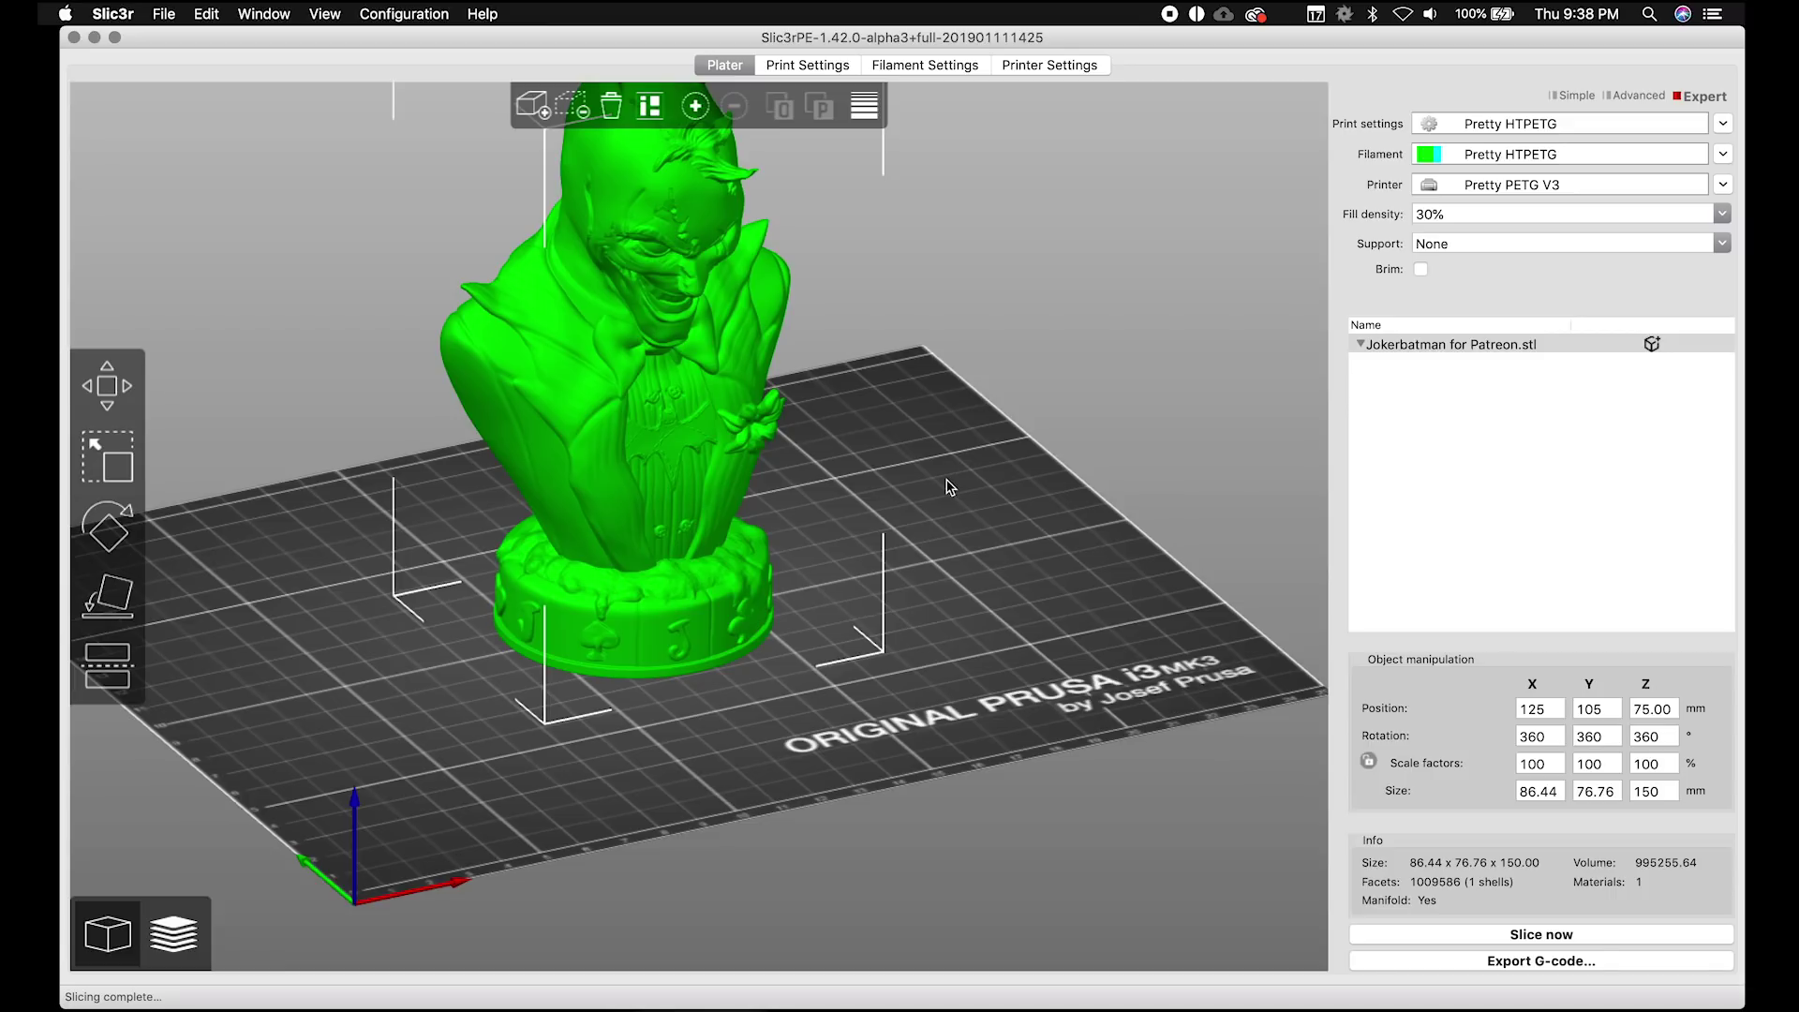
mouse_move(949, 487)
mouse_down()
mouse_move(1004, 469)
mouse_move(944, 503)
mouse_up()
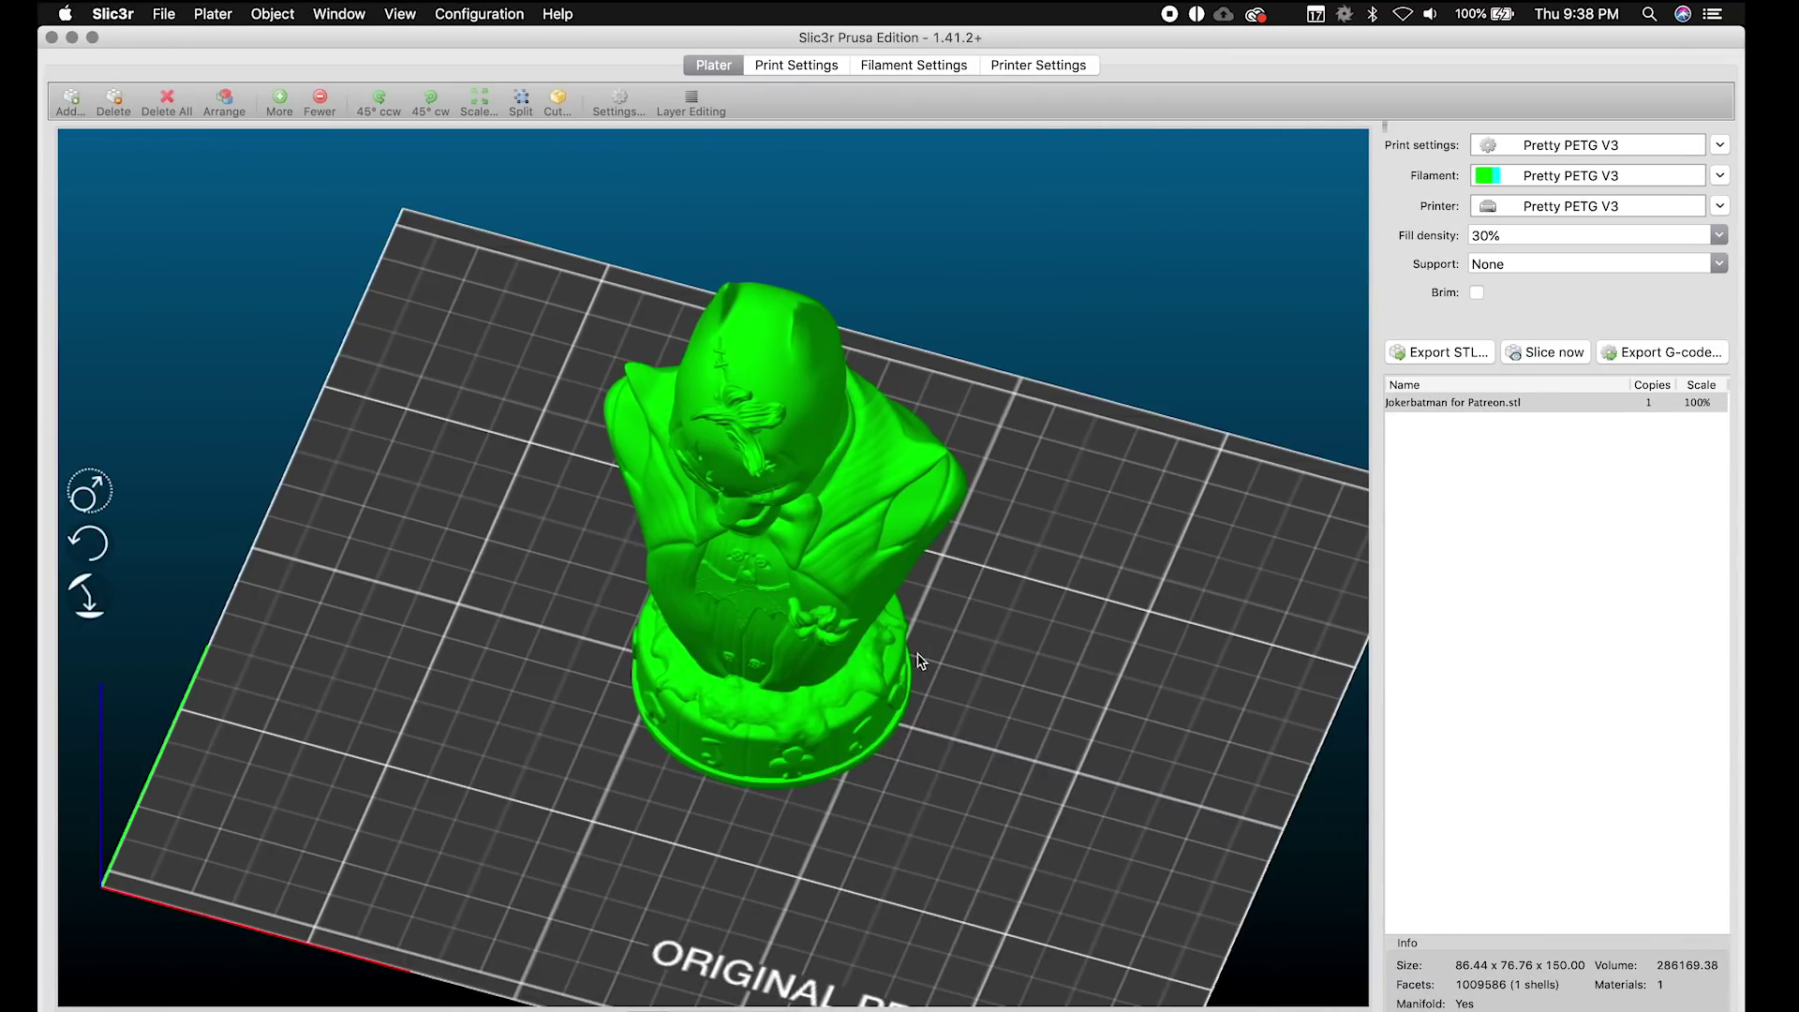
drag(916, 655, 979, 607)
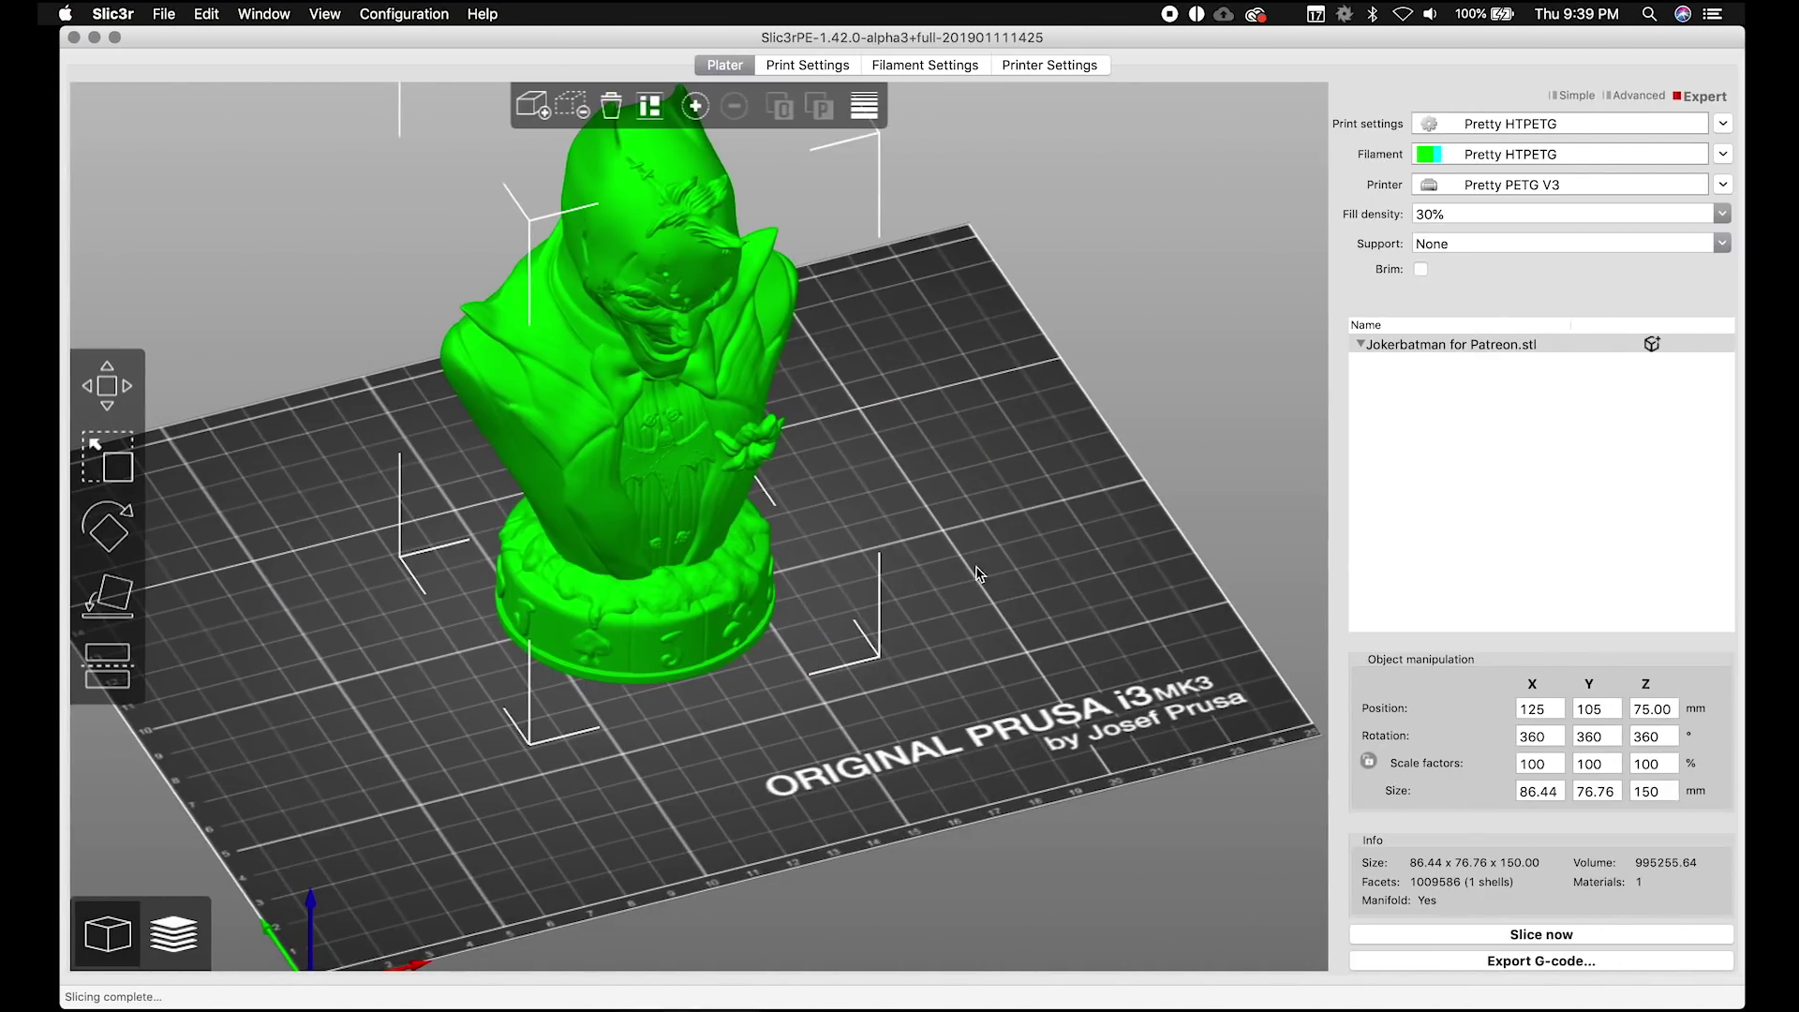
mouse_move(975, 560)
mouse_down()
mouse_move(952, 622)
mouse_move(965, 548)
mouse_move(975, 559)
mouse_up()
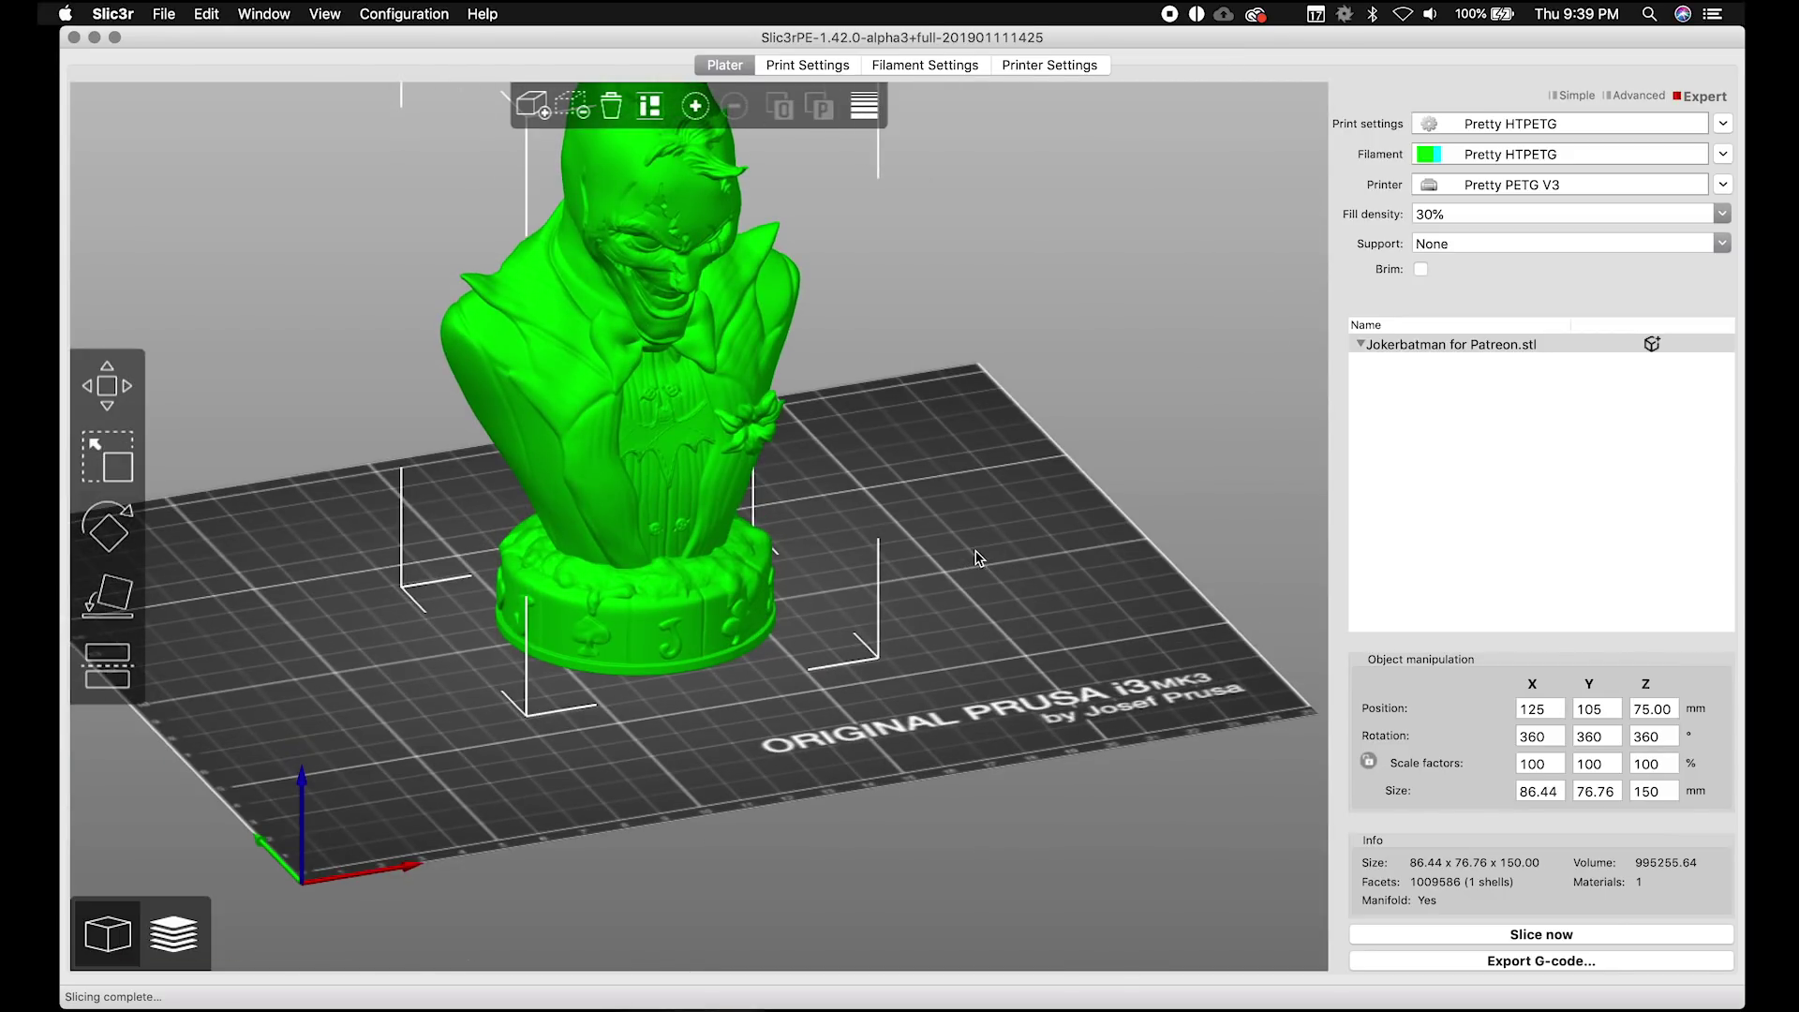
mouse_move(975, 558)
mouse_down()
mouse_move(964, 603)
mouse_move(958, 563)
mouse_up()
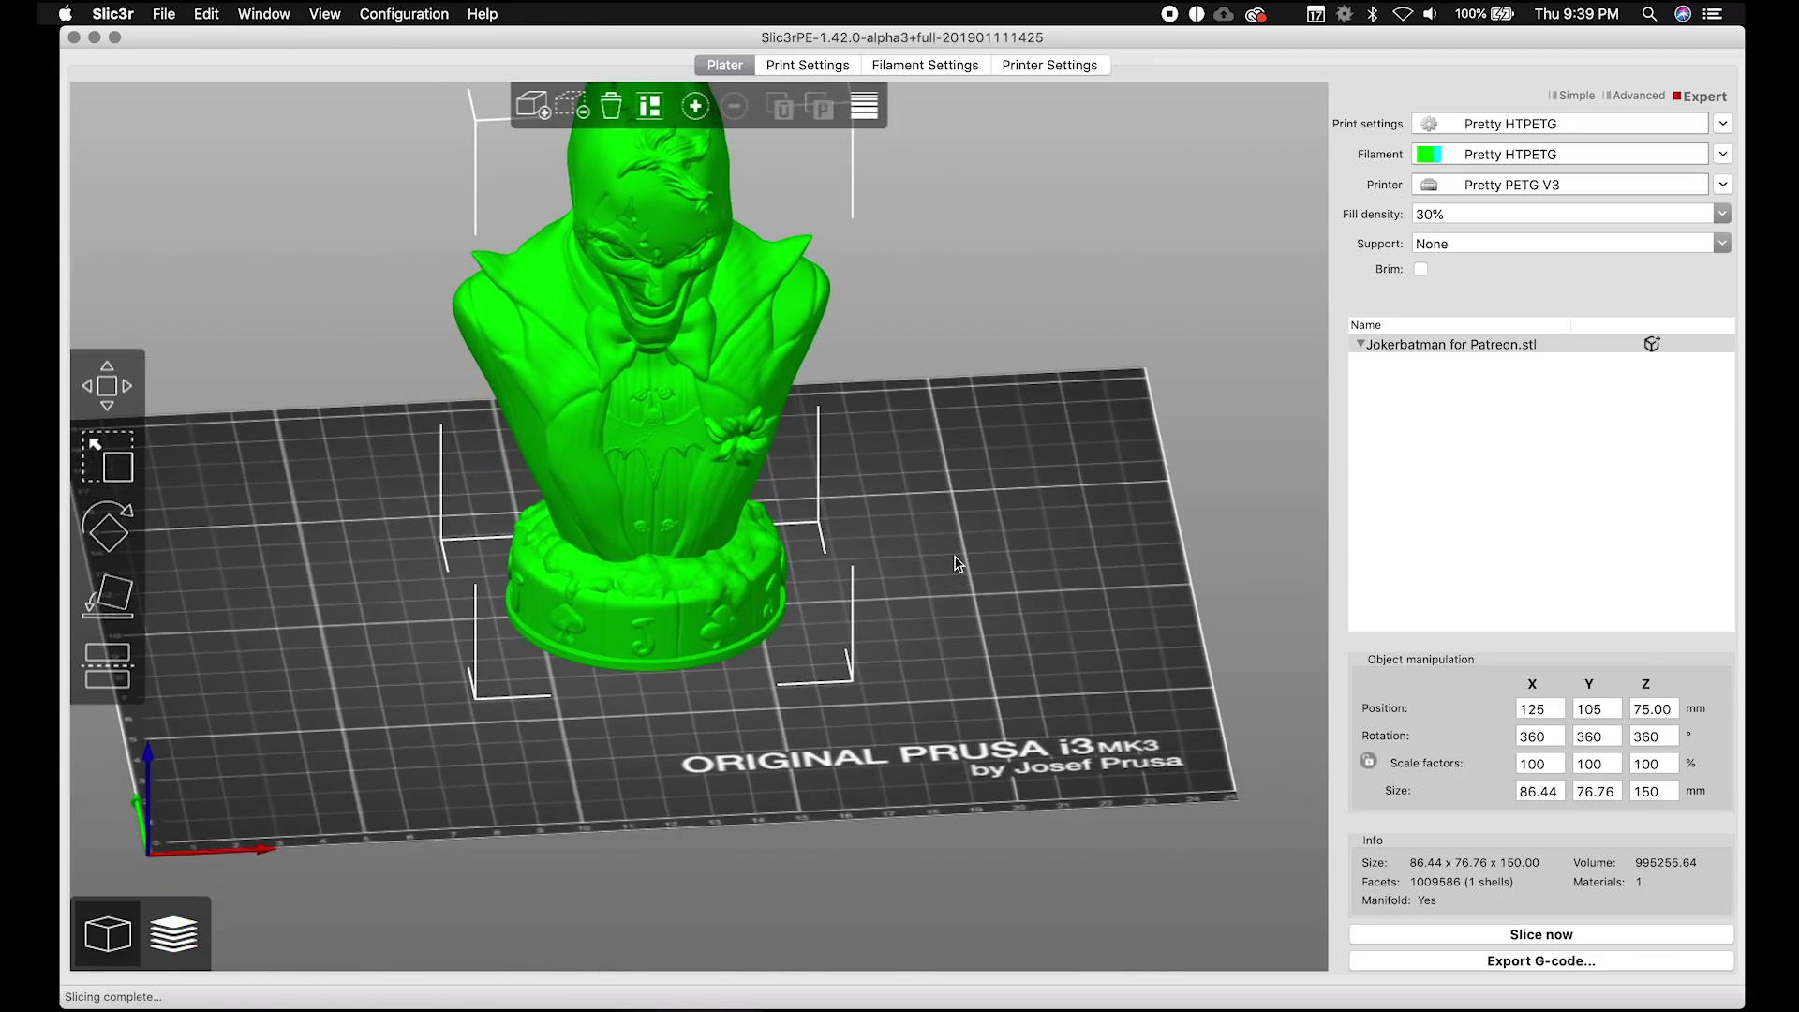
drag(958, 563, 983, 567)
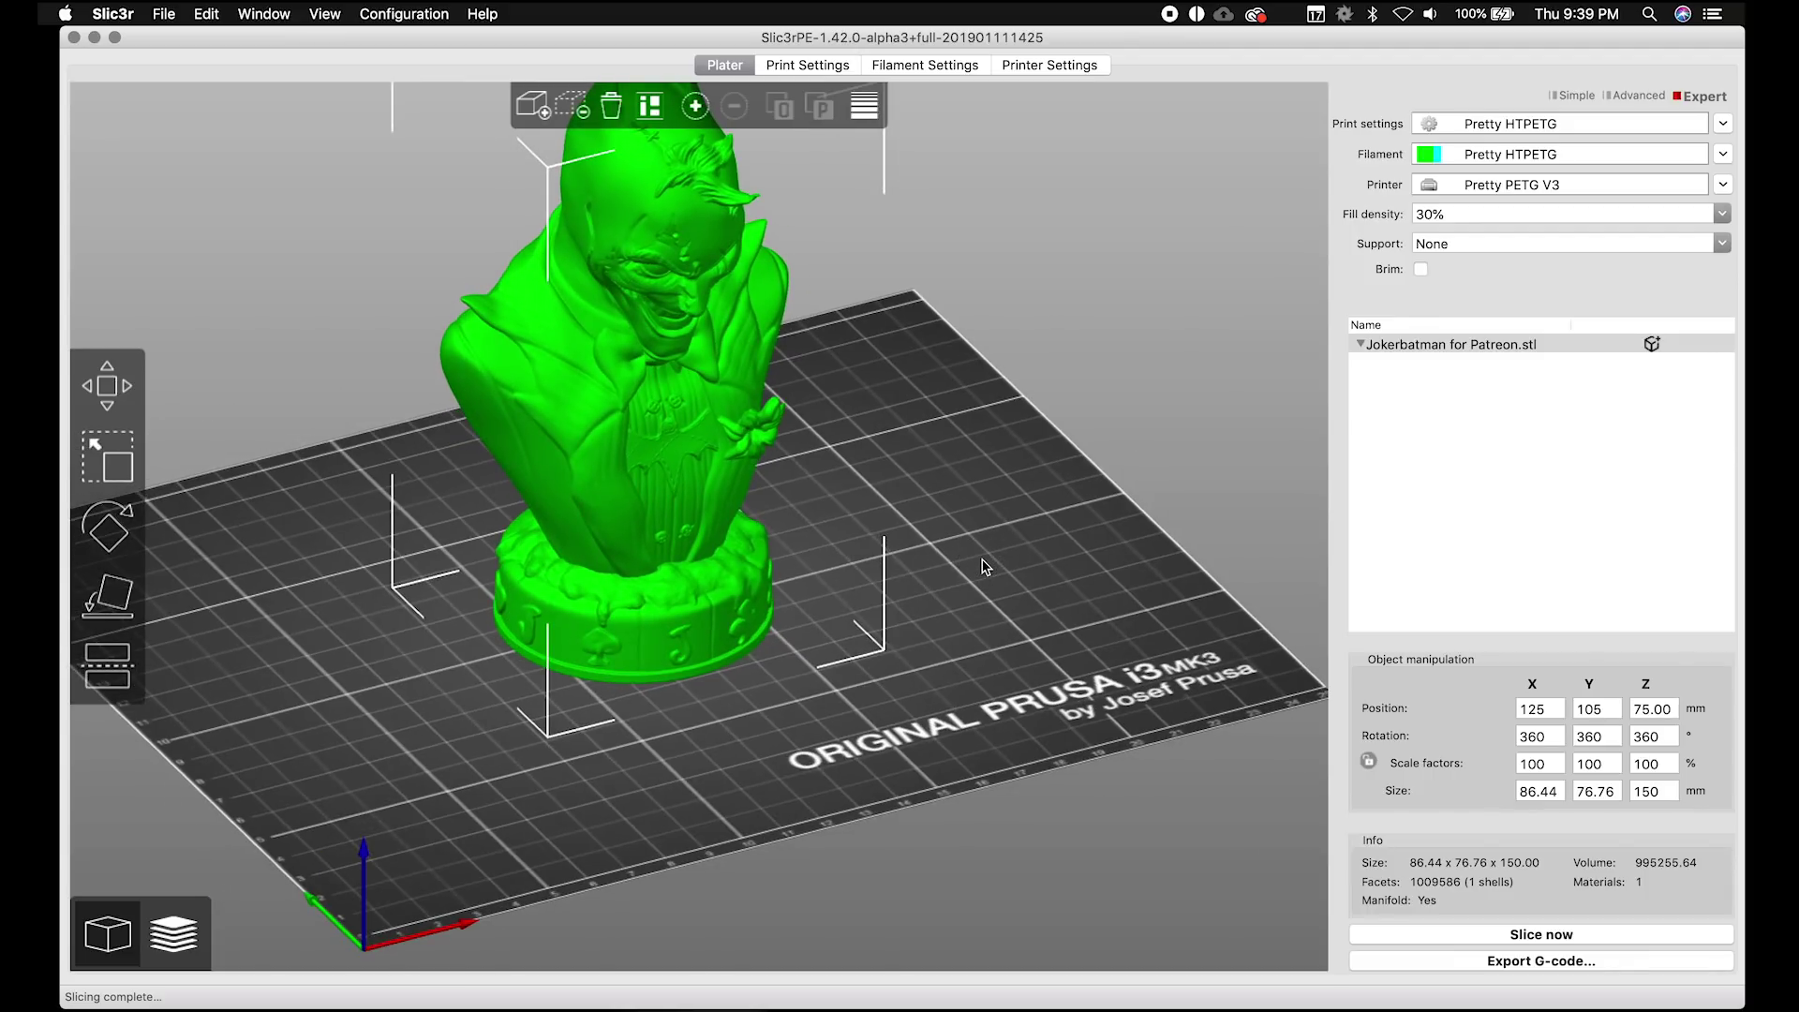